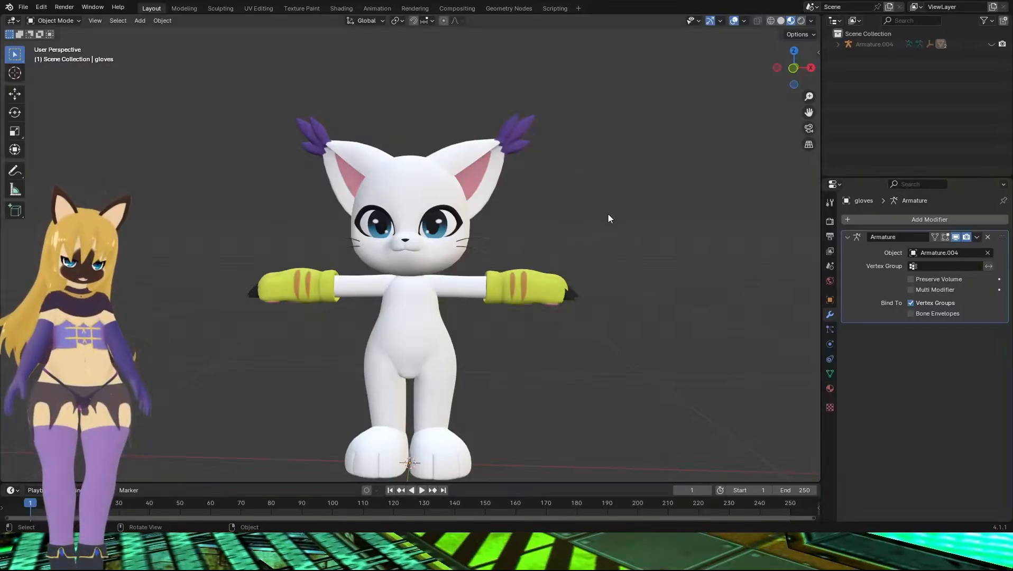
# Add a plane mesh to the scene and rotate it 90° about the X axis so it stands upright
pyautogui.scroll(-1, 529, 229)
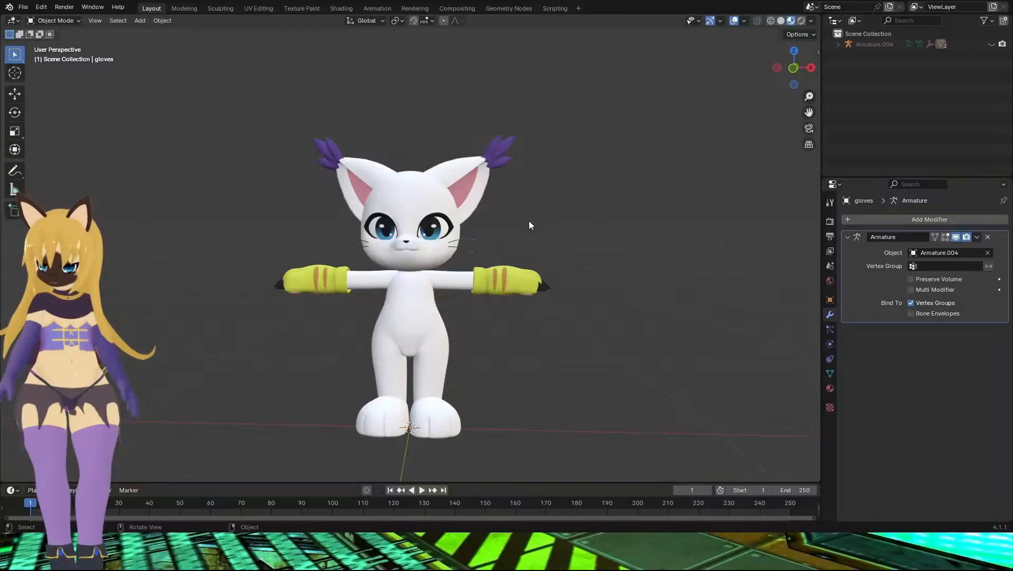
pyautogui.hotkey('shift', 'a')
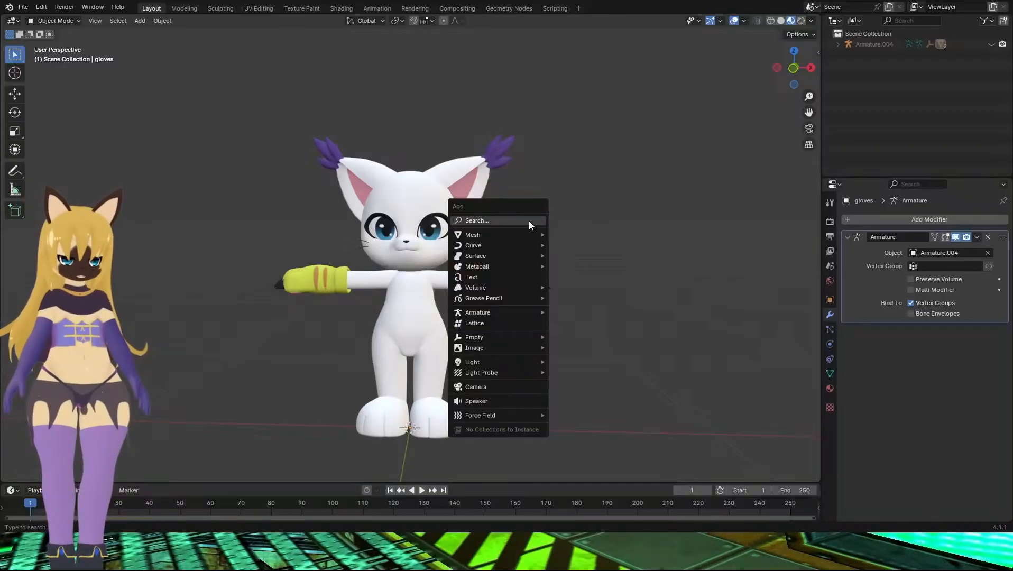
pyautogui.moveTo(526, 235)
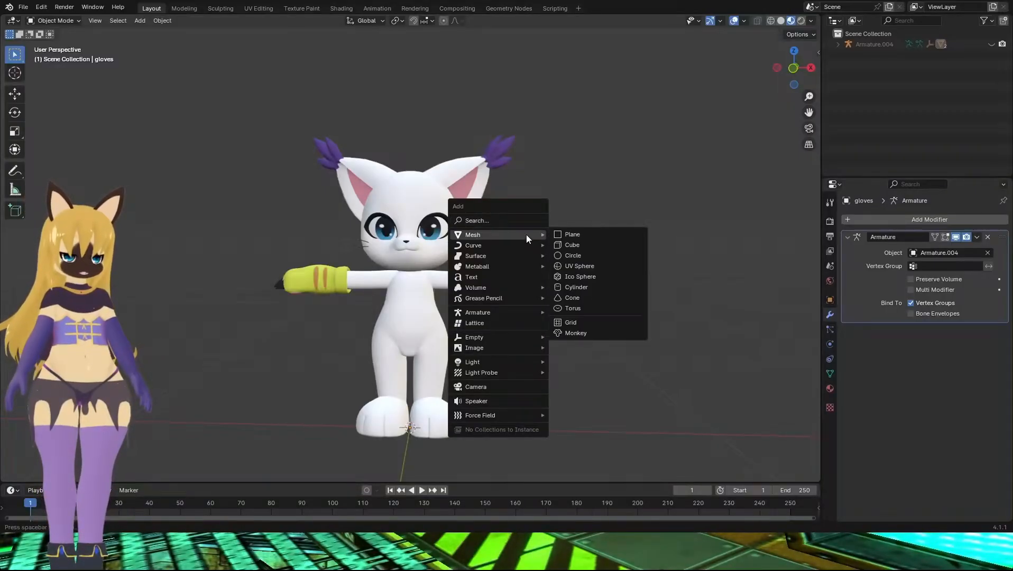
pyautogui.click(574, 236)
pyautogui.scroll(-3, 563, 379)
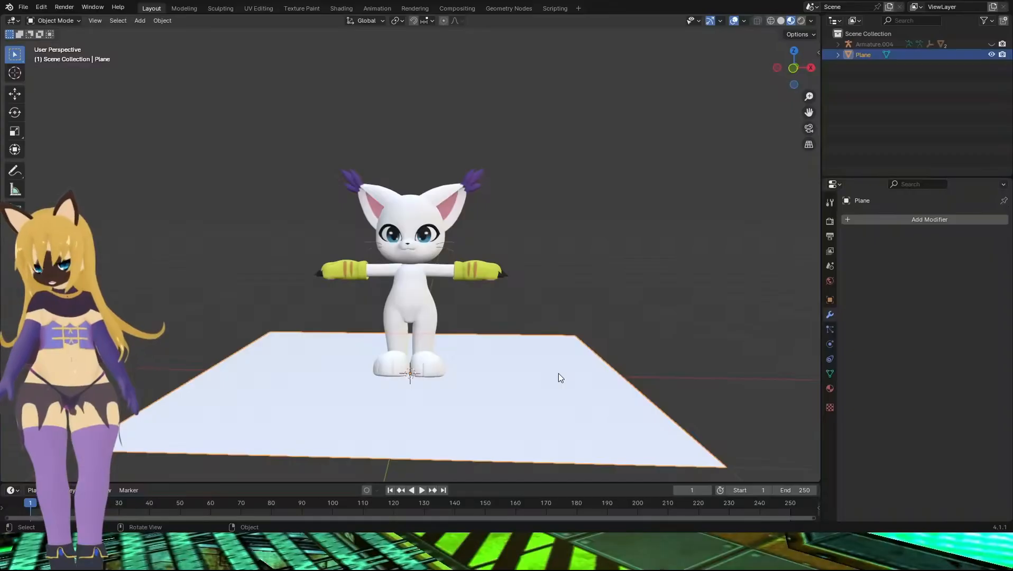
pyautogui.write('rx')
pyautogui.write('90')
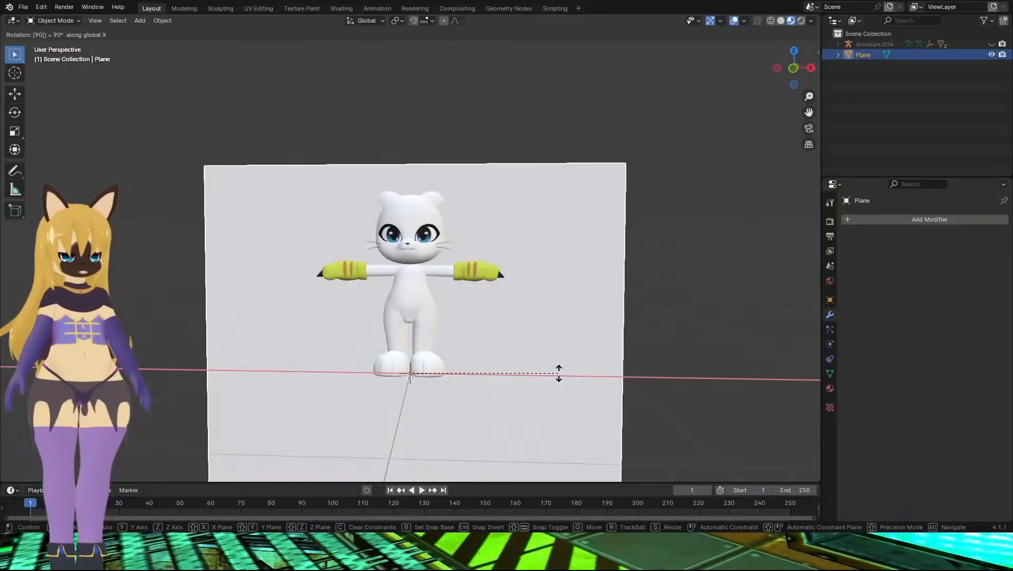
pyautogui.press('Return')
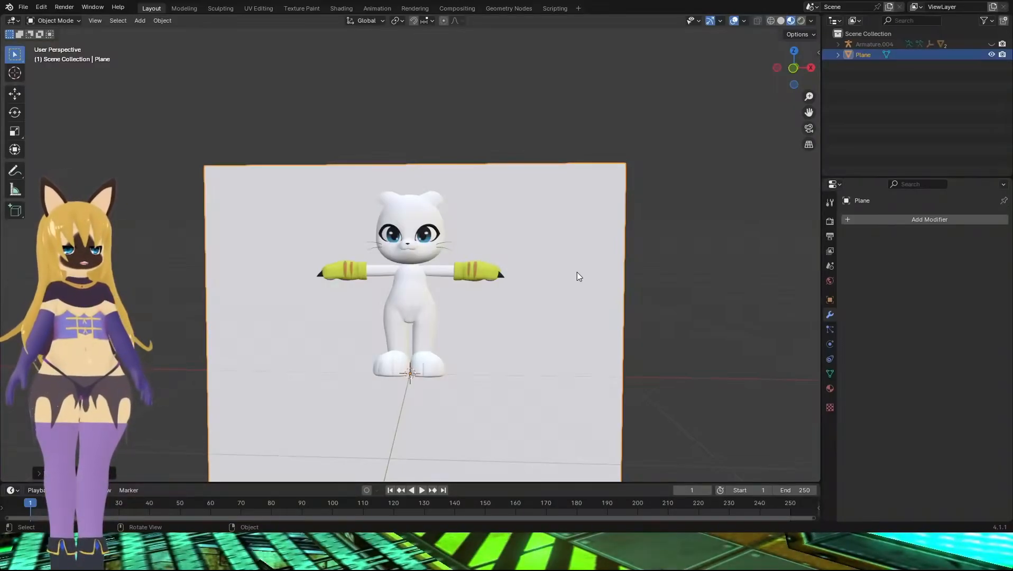
# Scale the plane down to about the character's torso width and raise it along Z to chest height
pyautogui.press('s')
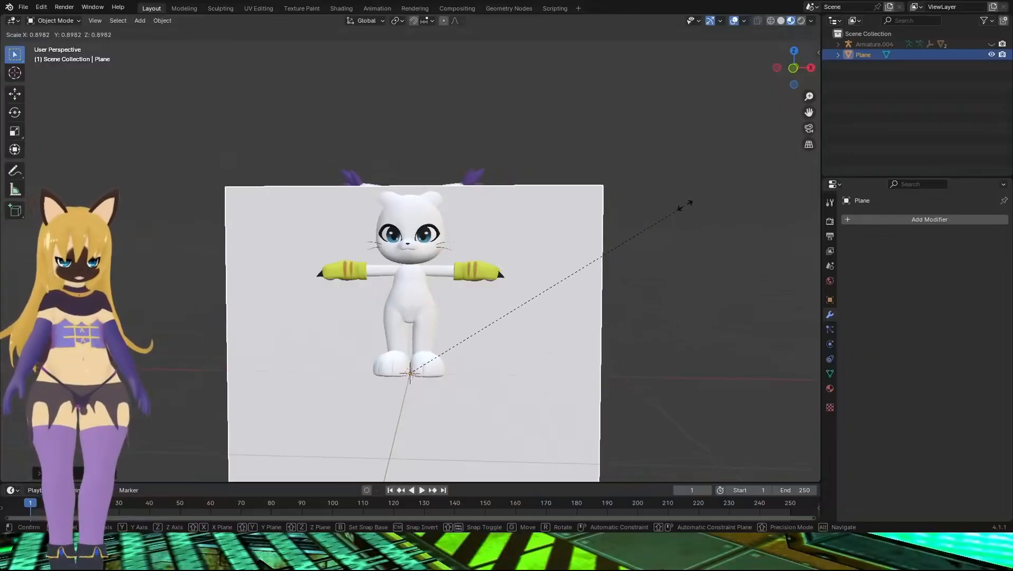
pyautogui.click(442, 347)
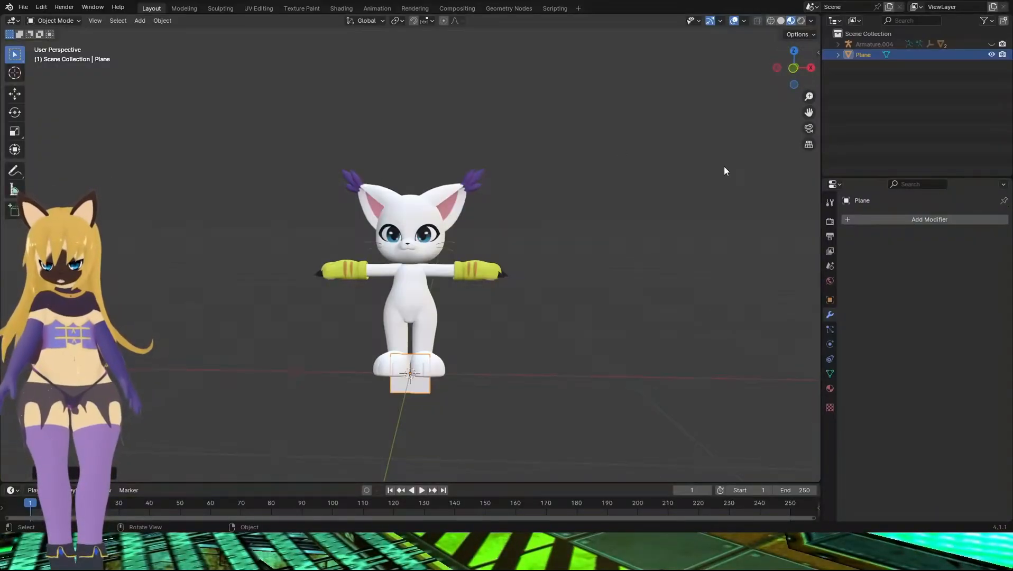
pyautogui.press('g')
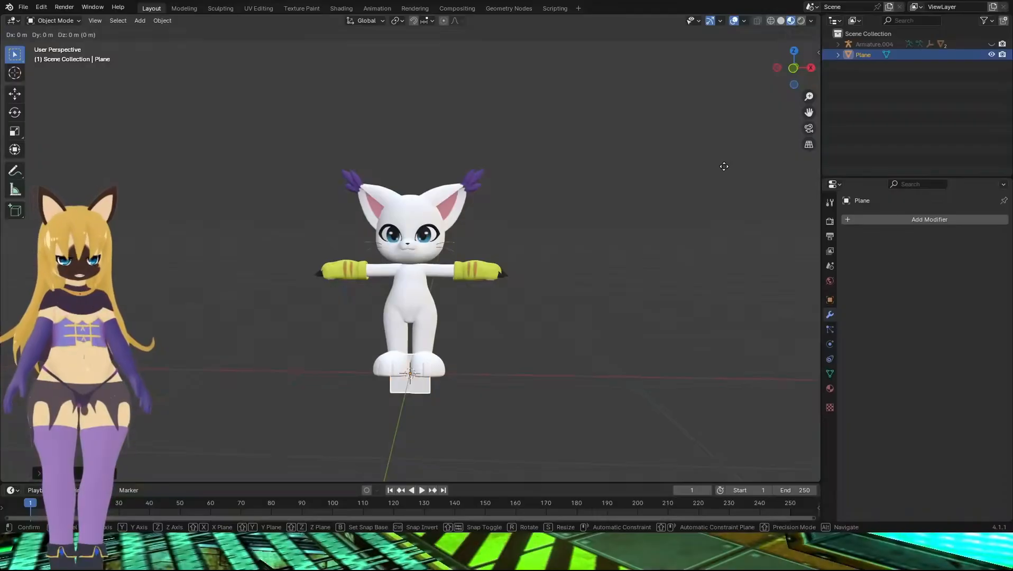
pyautogui.press('z')
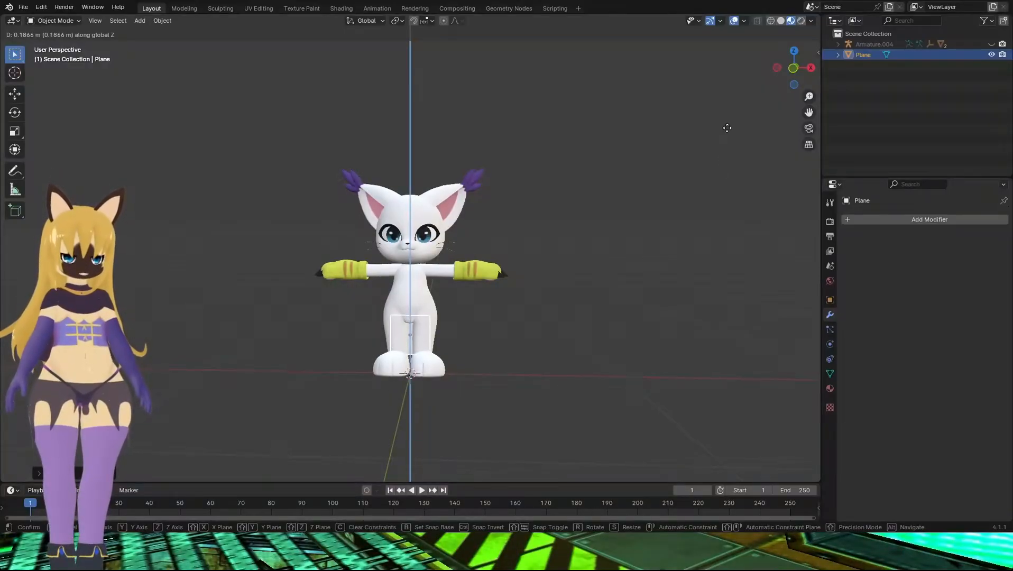
pyautogui.click(724, 71)
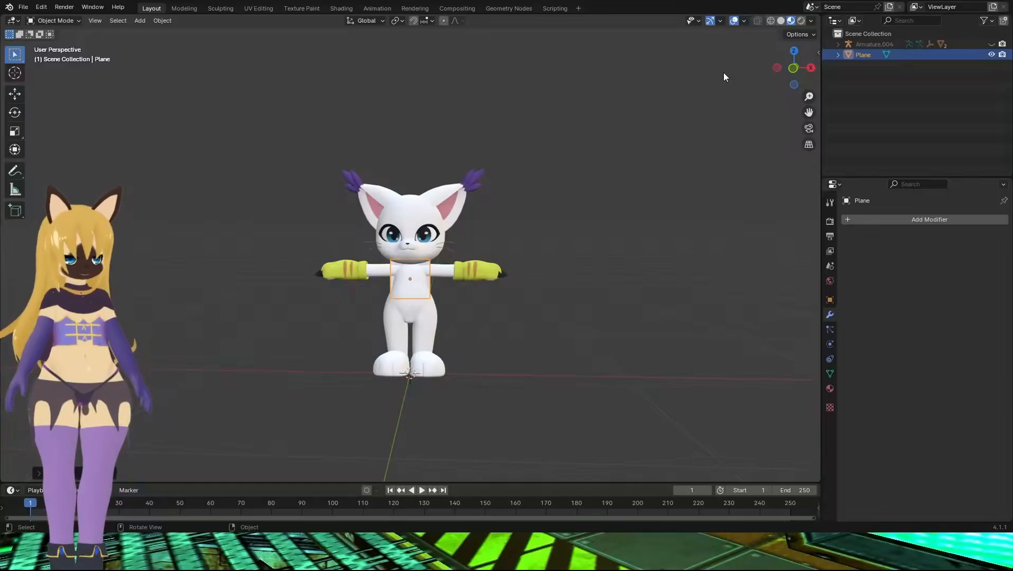
# Move the plane forward along Y in front of the body and scale it down to a small square over the chest
pyautogui.press('KP_3')
pyautogui.press('g')
pyautogui.press('y')
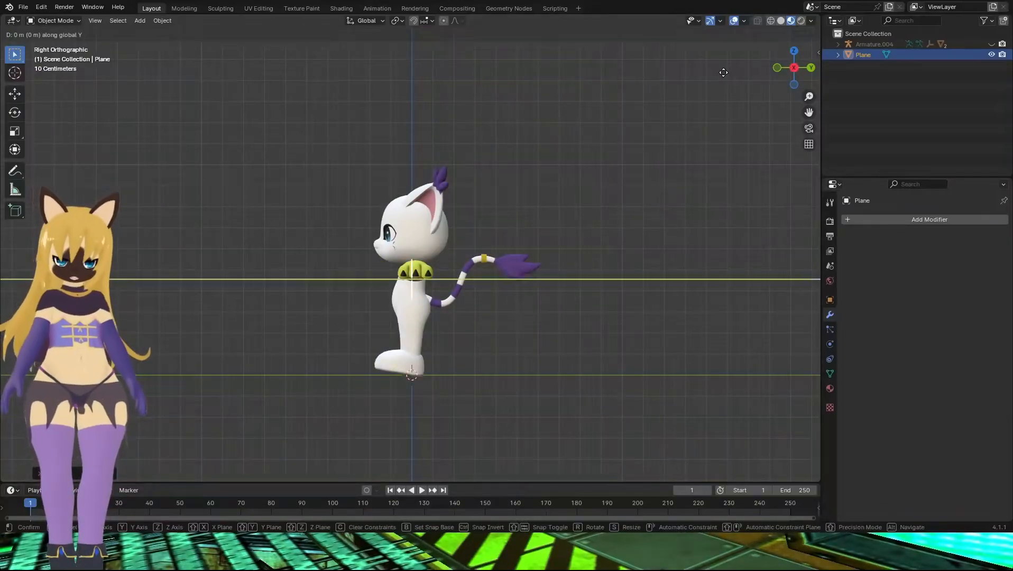
pyautogui.click(697, 67)
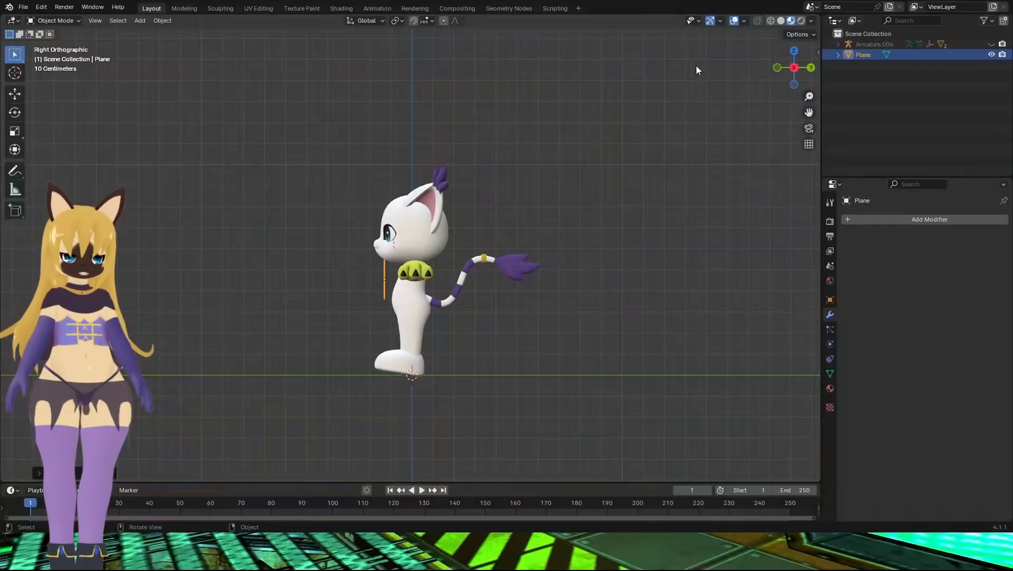
pyautogui.press('KP_1')
pyautogui.press('s')
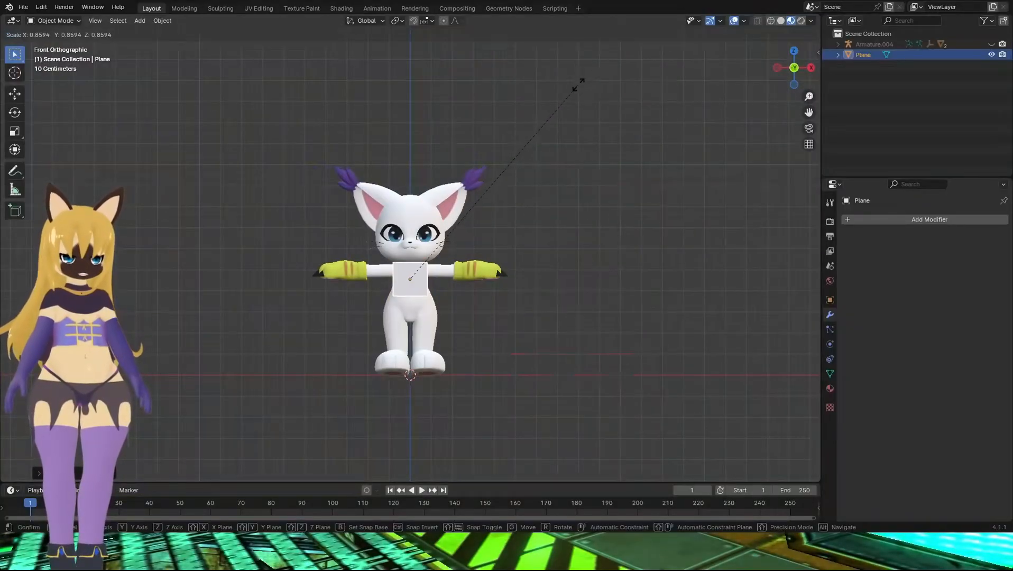
pyautogui.click(454, 210)
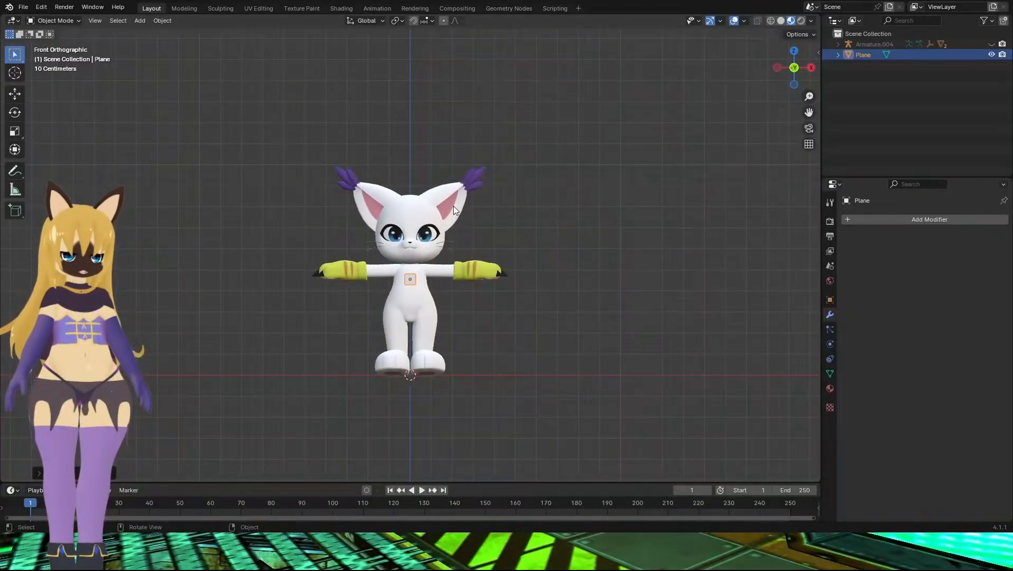
# Cut the plane with a centred vertical edge loop in Edit Mode and delete the vertices of its negative-X half
pyautogui.scroll(8, 454, 196)
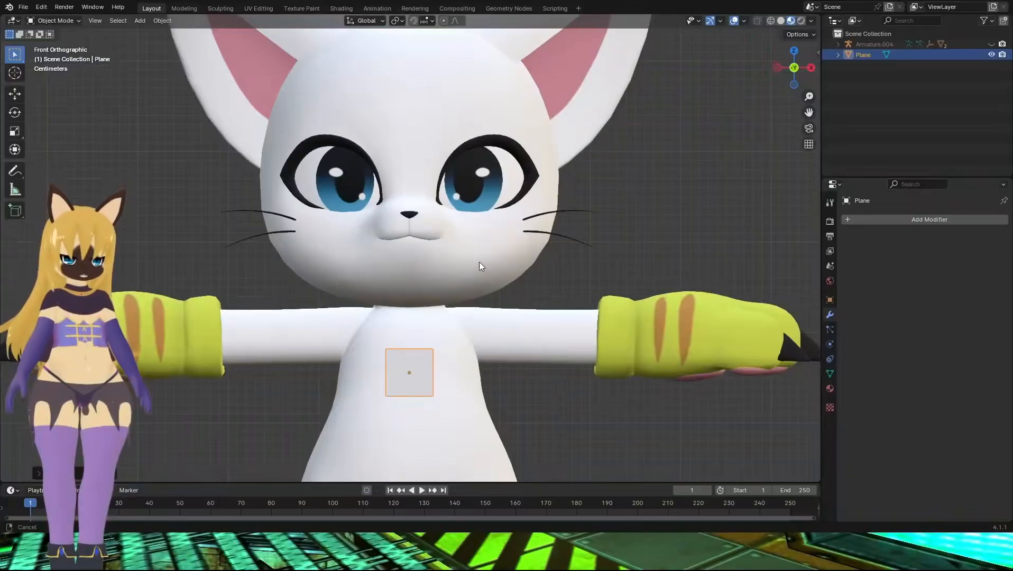
pyautogui.keyDown('shift'); pyautogui.moveTo(480, 267); pyautogui.dragTo(477, 154, button='middle'); pyautogui.keyUp('shift')
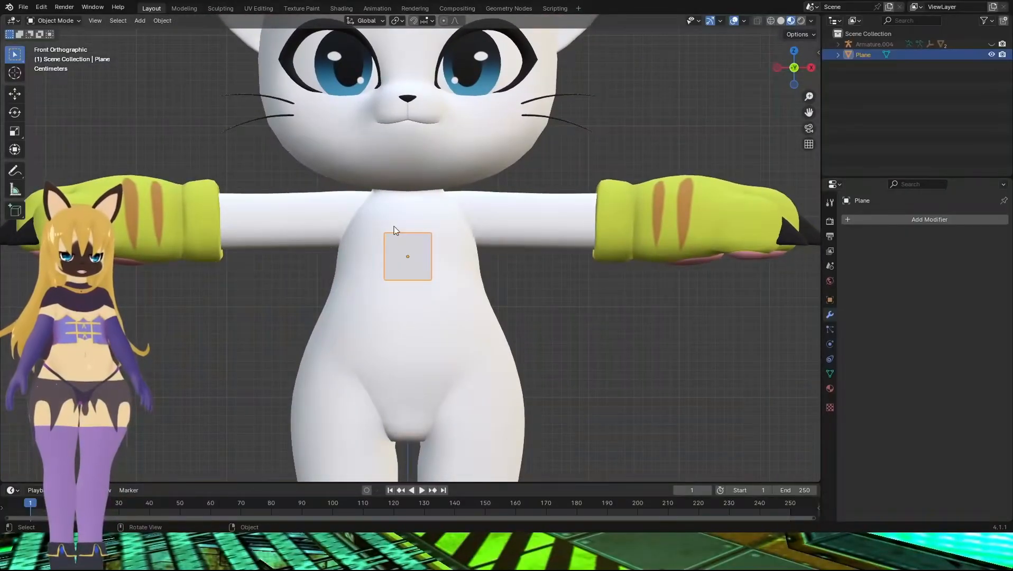
pyautogui.press('Tab')
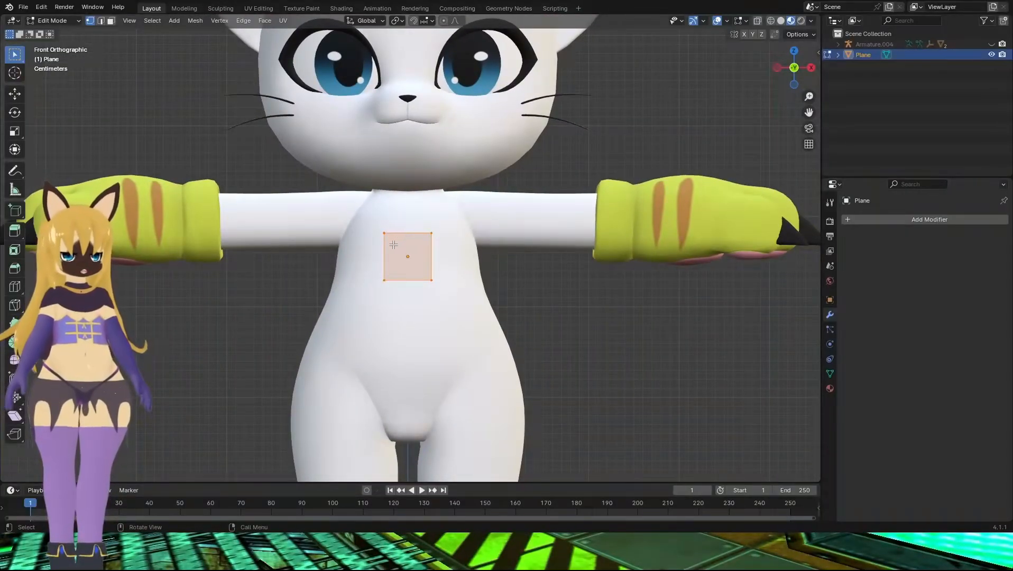
pyautogui.click(395, 245)
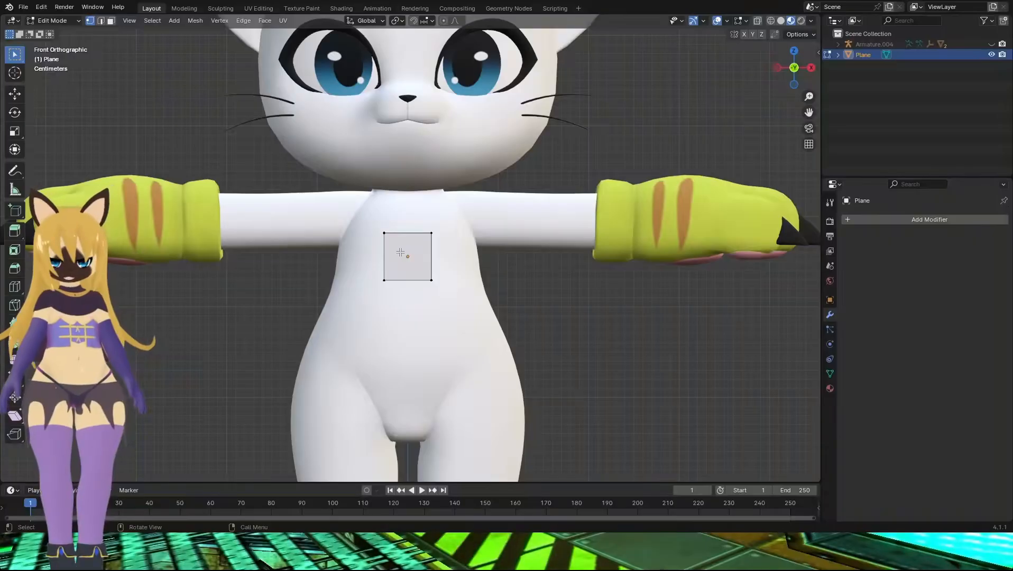
pyautogui.hotkey('ctrl', 'r')
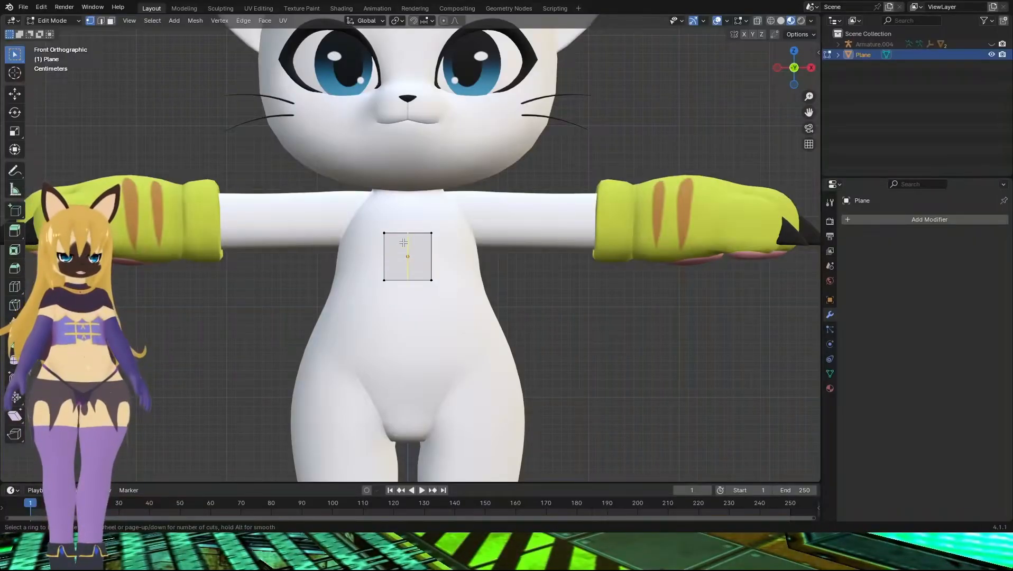
pyautogui.click(404, 242)
pyautogui.rightClick(403, 245)
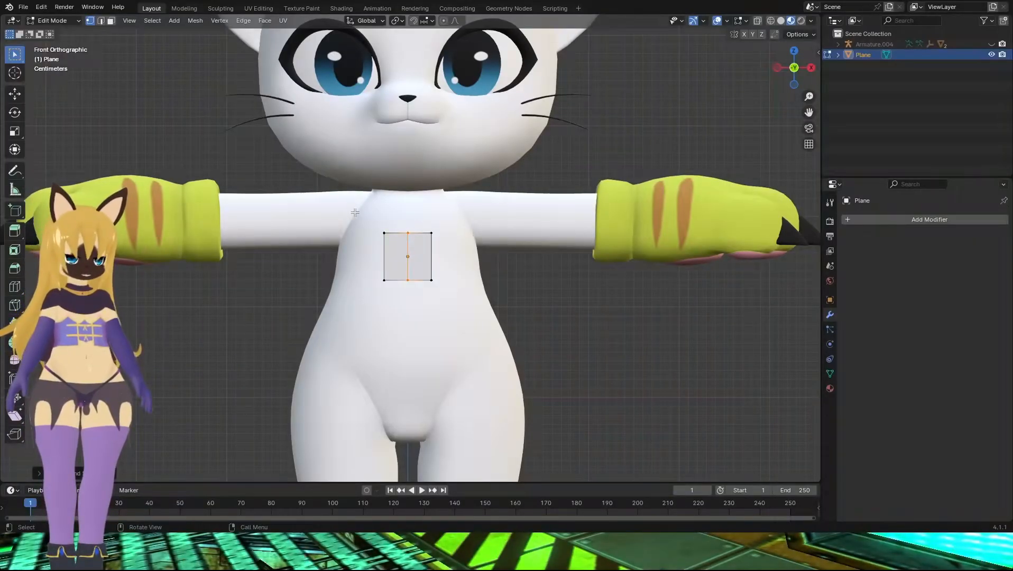
pyautogui.moveTo(366, 205); pyautogui.dragTo(398, 314)
pyautogui.press('x')
pyautogui.click(398, 310)
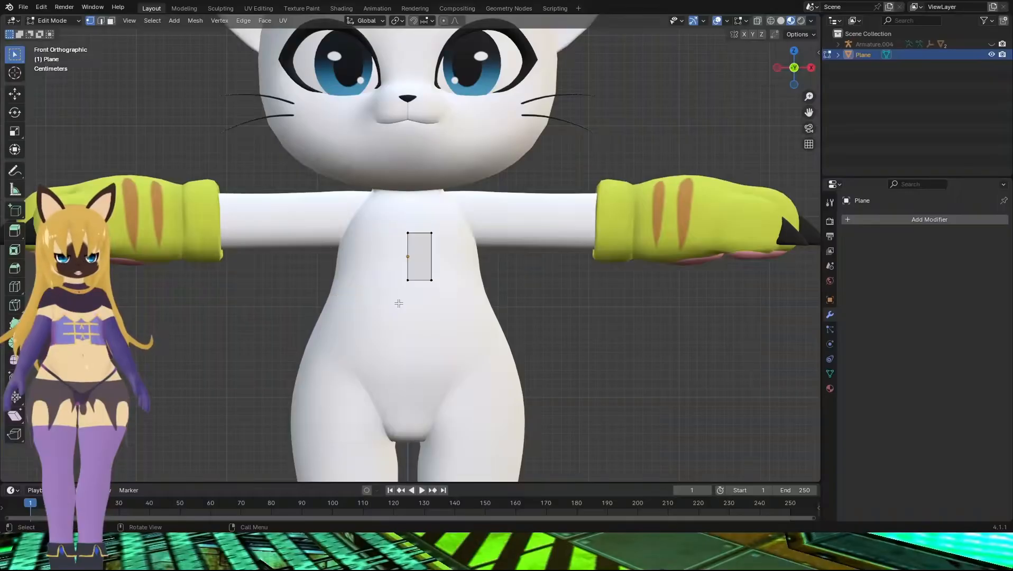
# Add a Mirror modifier on the X axis to the half plane and enable Clipping
pyautogui.click(907, 220)
pyautogui.moveTo(898, 252)
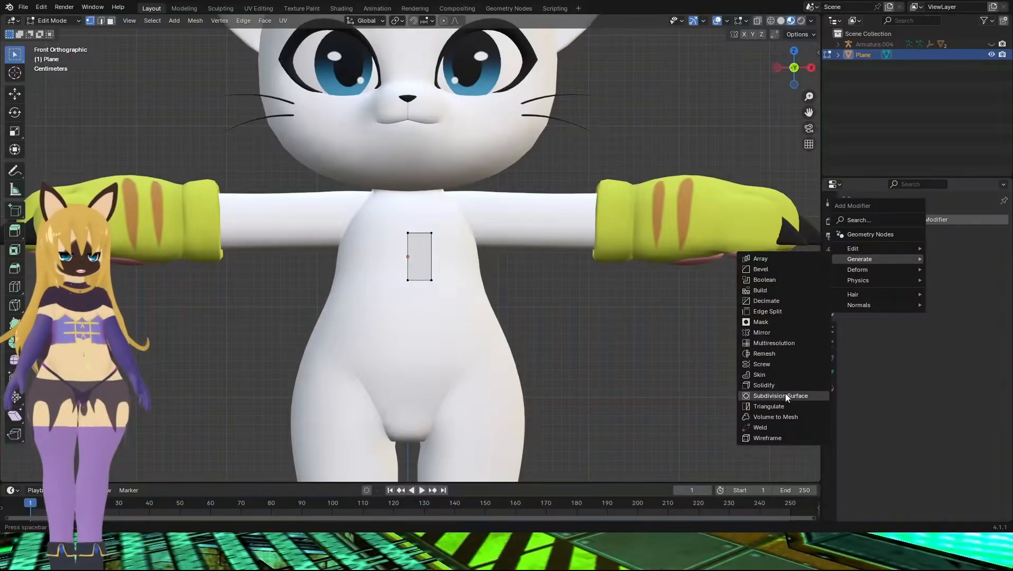
pyautogui.click(780, 333)
pyautogui.click(911, 303)
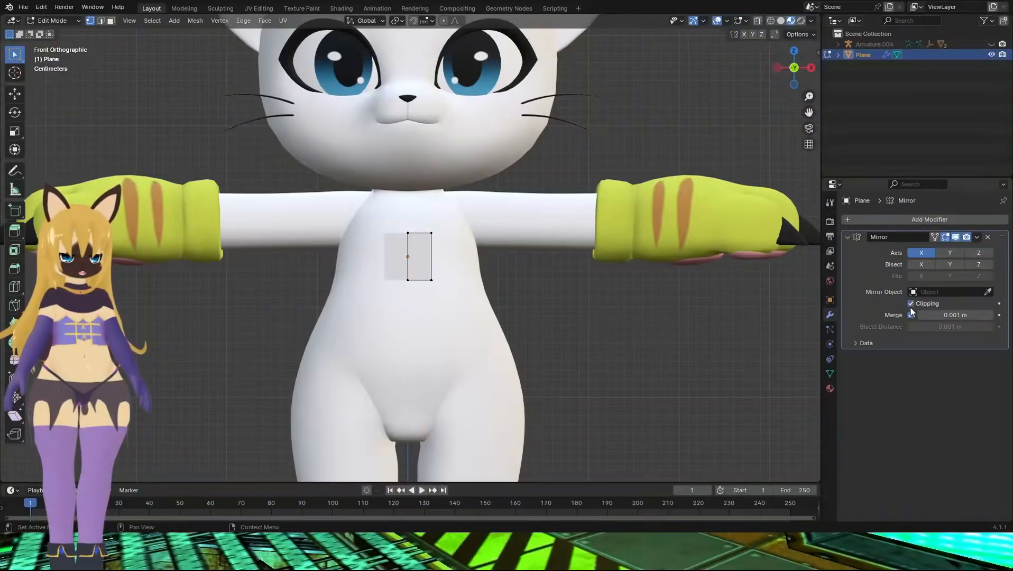
# Add a Subdivision Surface modifier after the Mirror and set its viewport level to 2
pyautogui.click(908, 221)
pyautogui.moveTo(907, 221)
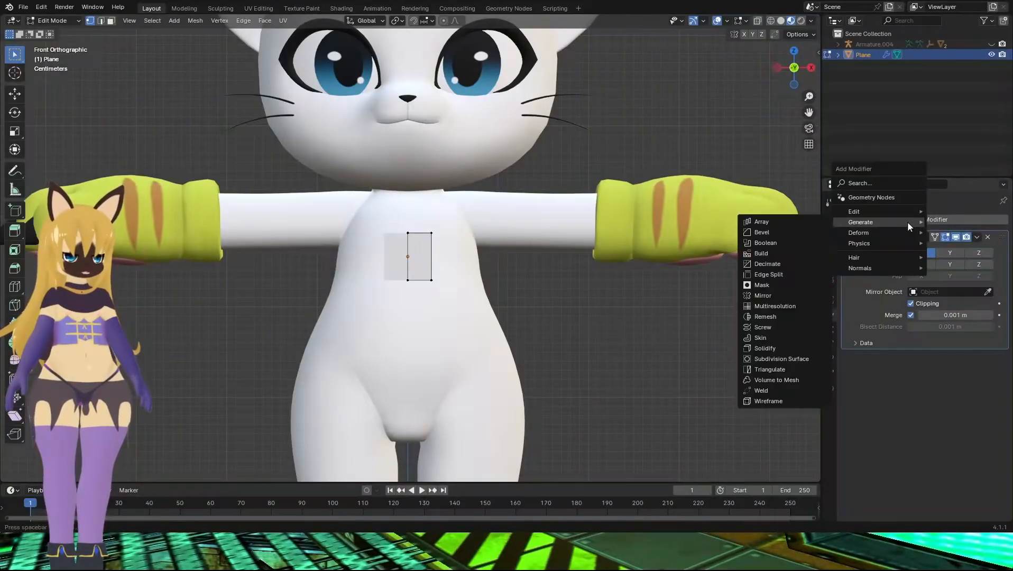
pyautogui.click(802, 359)
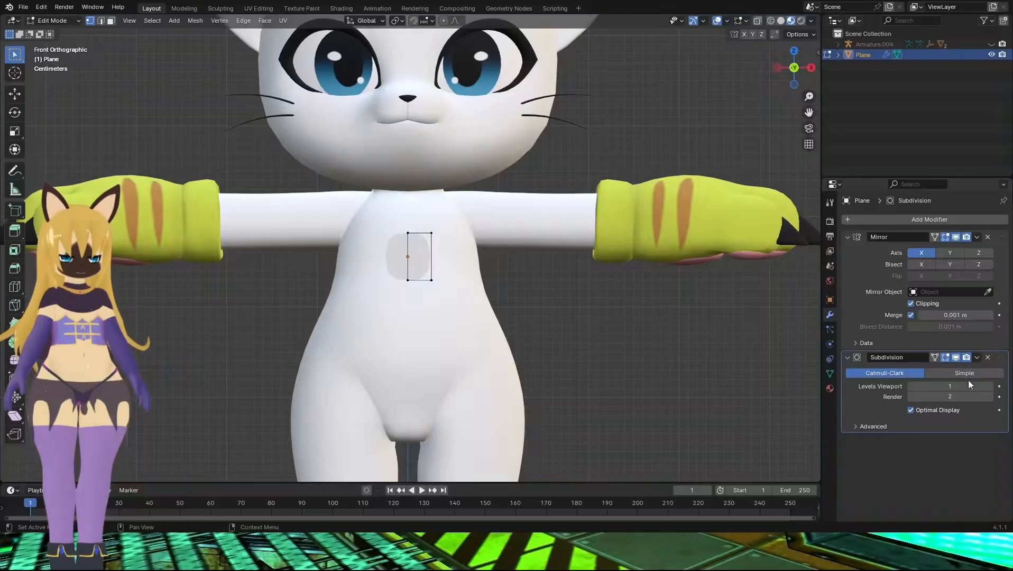
pyautogui.click(989, 388)
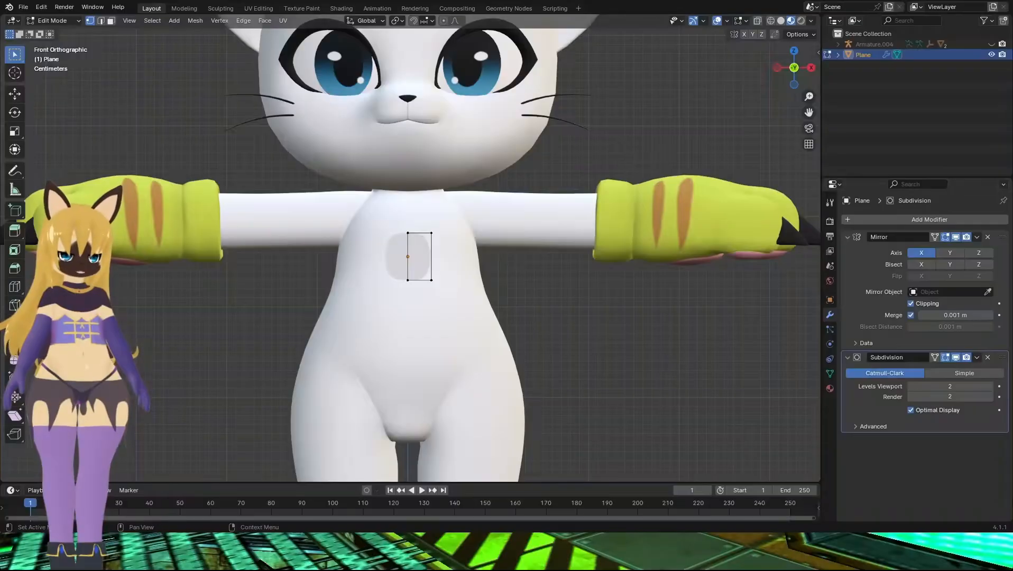
# Select all of the half plane's vertices and move them down along Z to the middle of the torso
pyautogui.moveTo(425, 213); pyautogui.dragTo(486, 193)
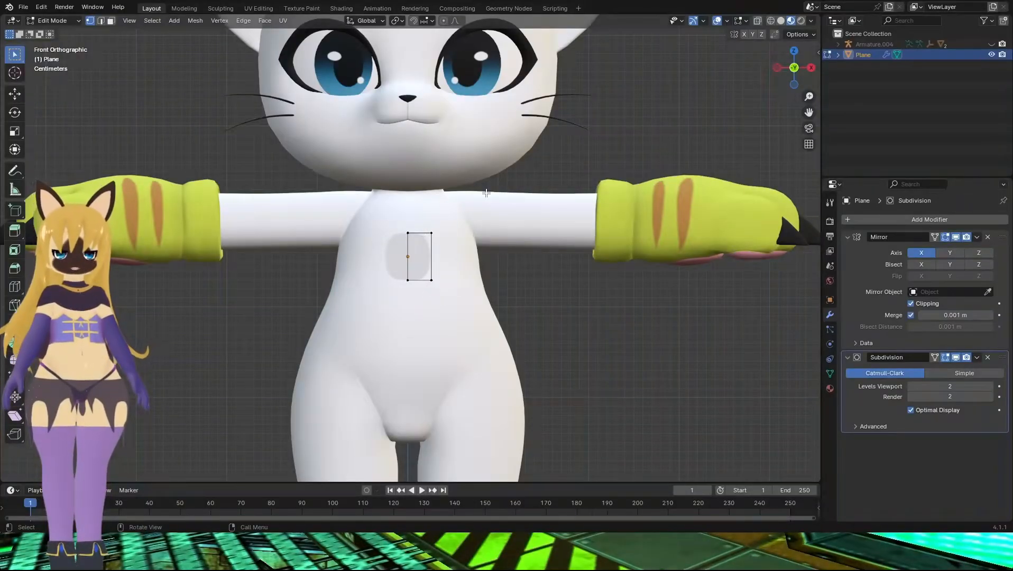
pyautogui.moveTo(383, 211); pyautogui.dragTo(472, 296)
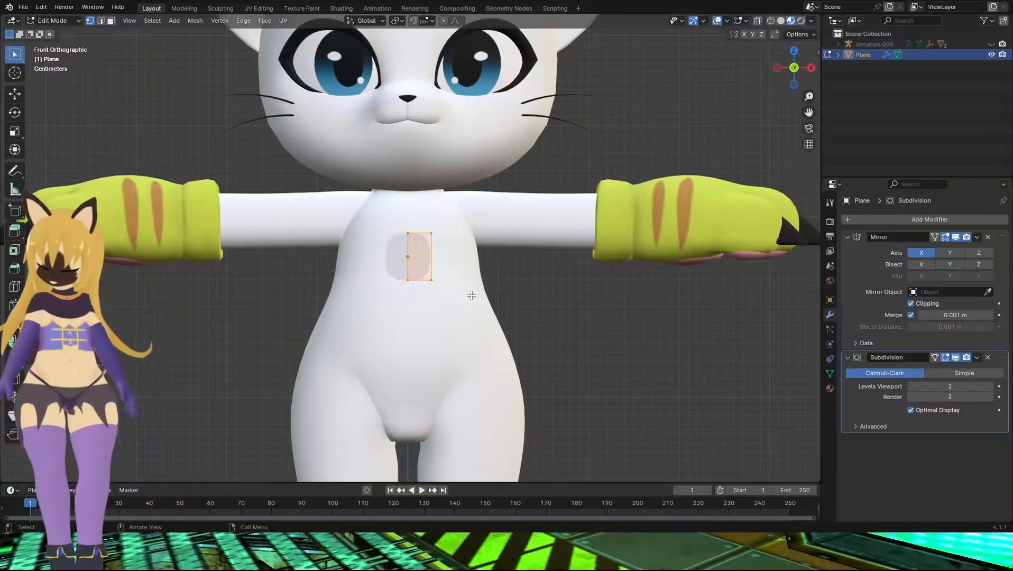
pyautogui.press('g')
pyautogui.press('z')
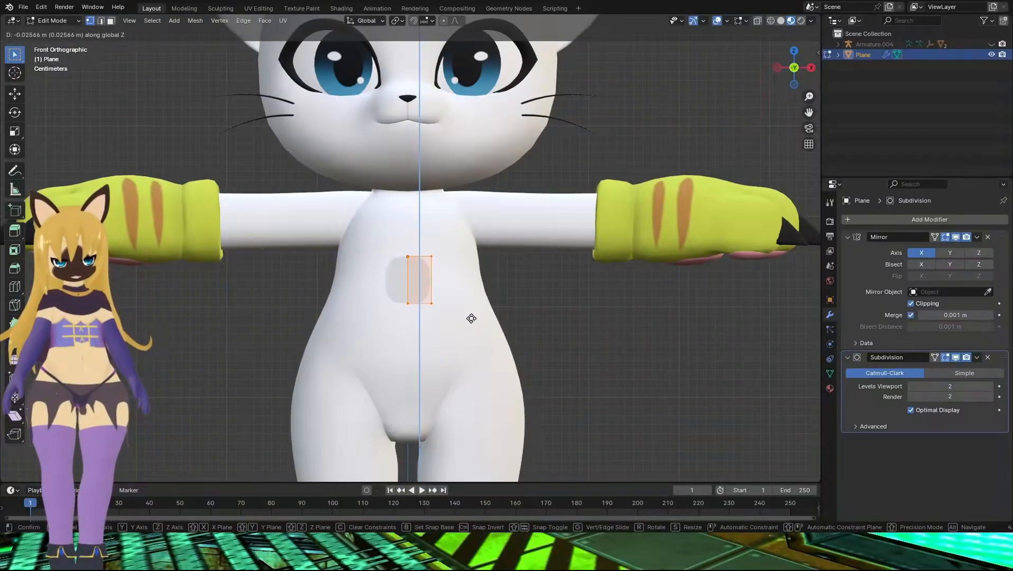
pyautogui.click(471, 319)
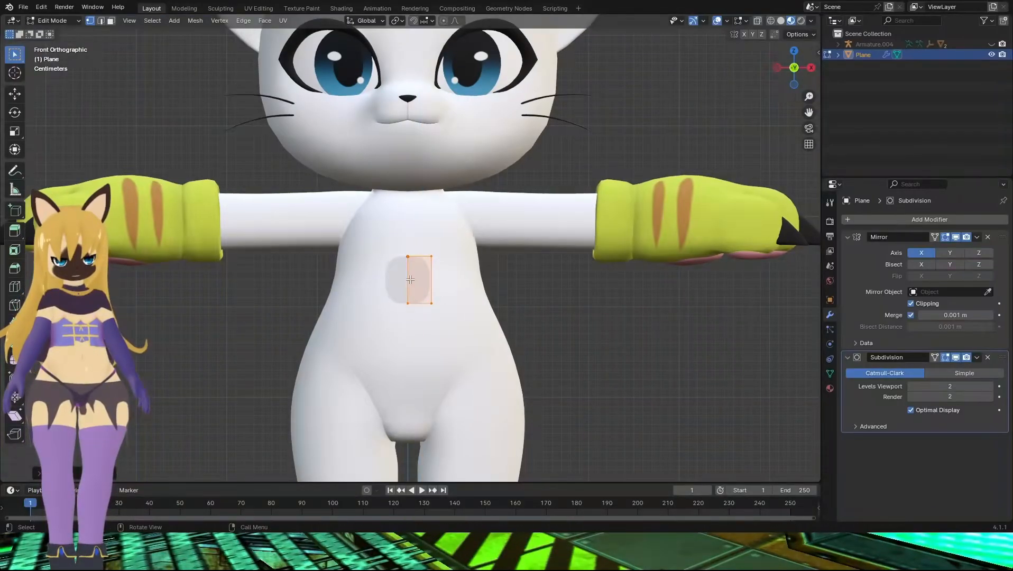
pyautogui.press('g')
pyautogui.press('z')
pyautogui.click(441, 280)
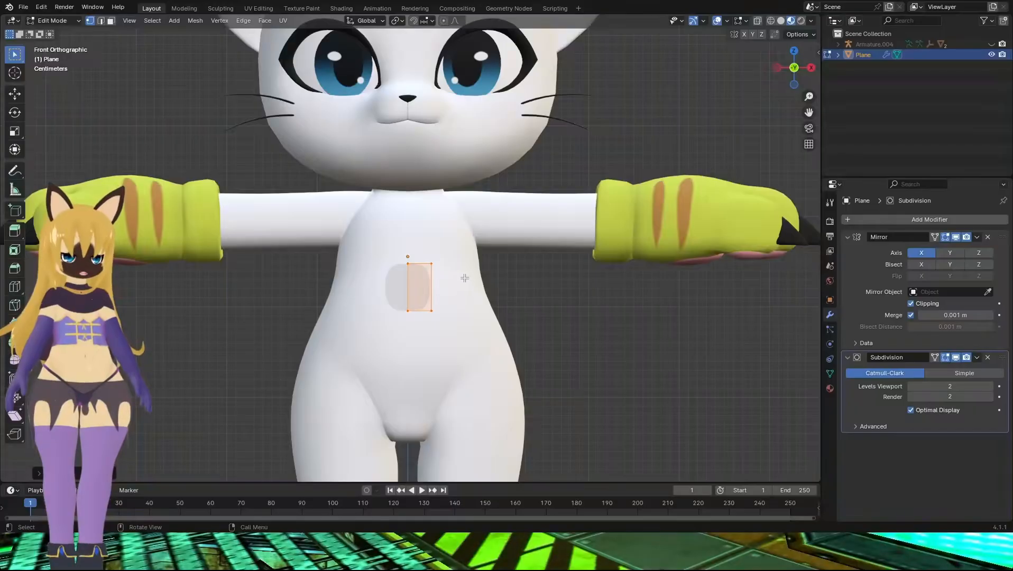
# Move the selected vertices back along Y until the plane sits close to the front of the torso, then return to the front view
pyautogui.moveTo(464, 278); pyautogui.dragTo(352, 270, button='middle')
pyautogui.press('KP_3')
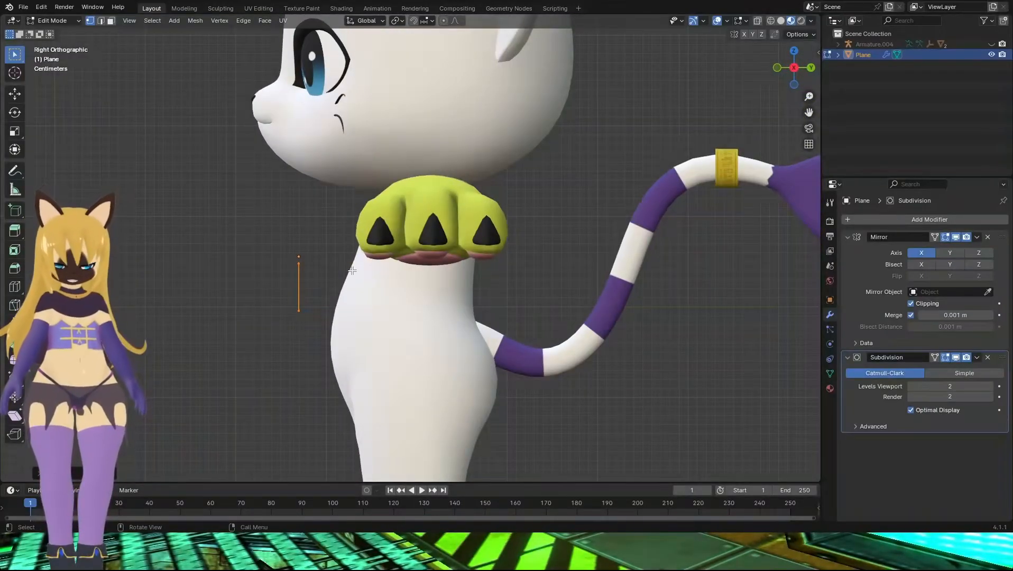
pyautogui.press('g')
pyautogui.press('y')
pyautogui.click(387, 261)
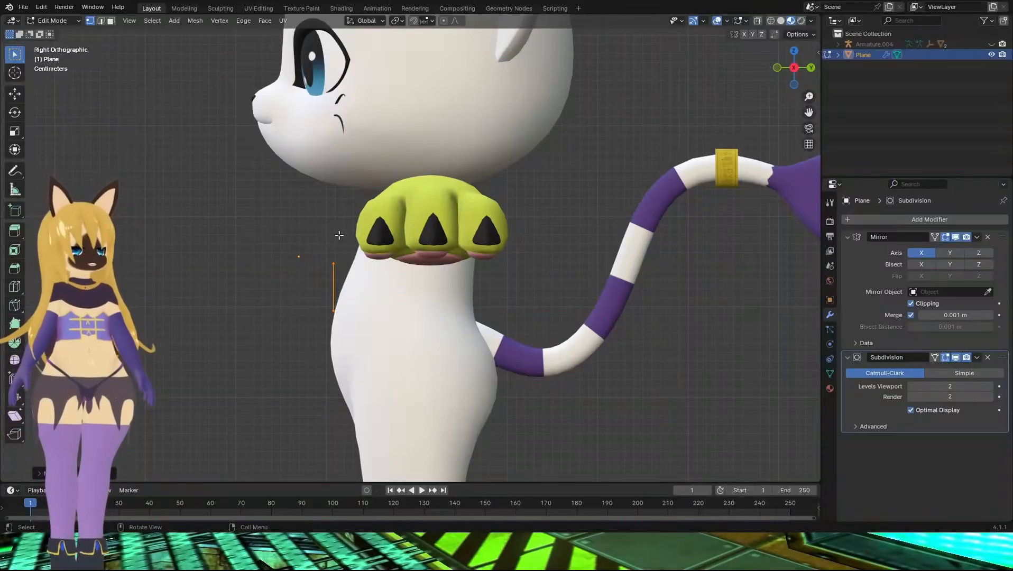
pyautogui.press('KP_1')
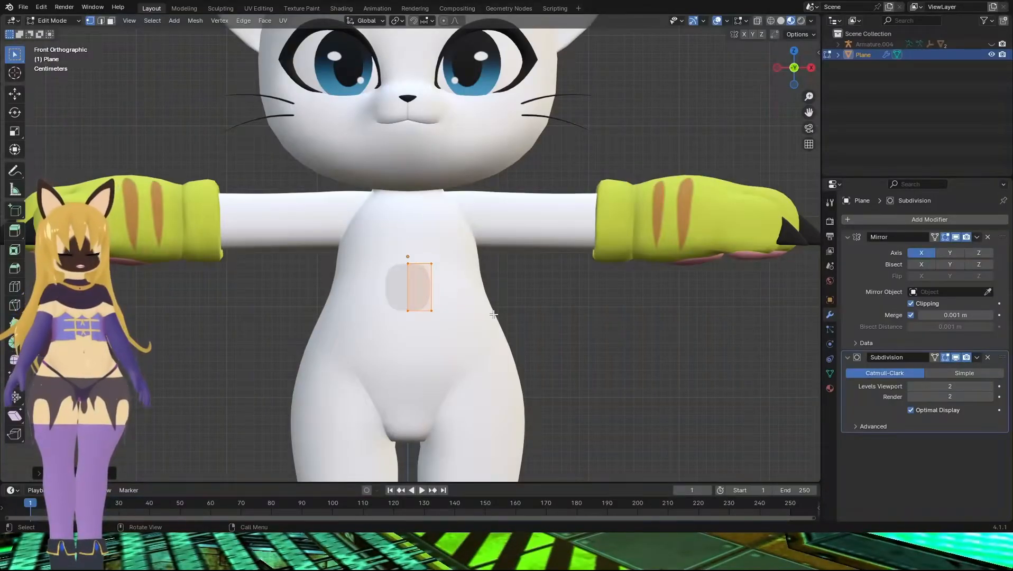
# Move the half plane's outer edge along the Y axis to follow the front of the torso
pyautogui.moveTo(513, 287); pyautogui.dragTo(418, 256, button='middle')
pyautogui.press('g')
pyautogui.press('y')
pyautogui.click(368, 264)
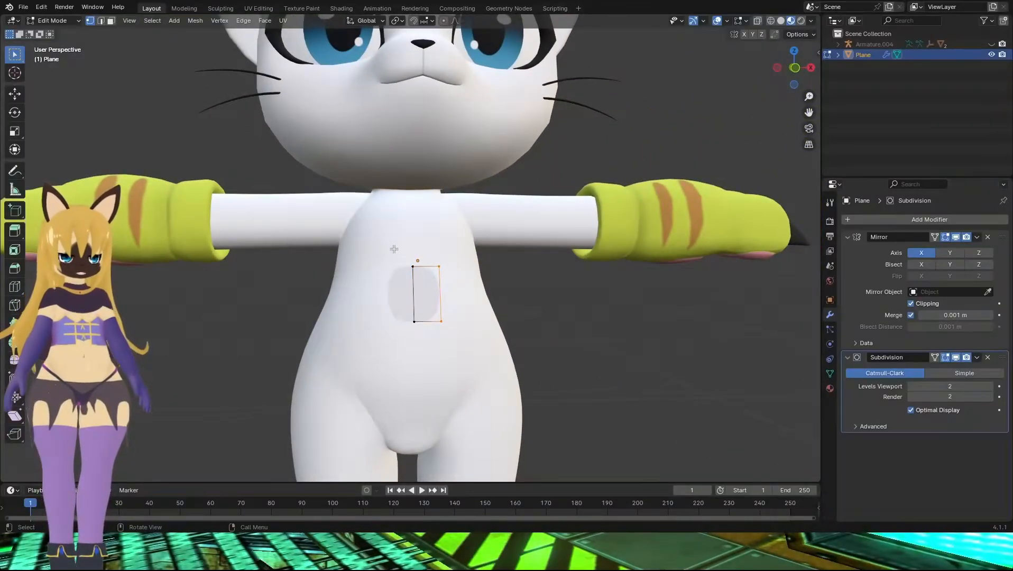
# Lower the half plane's upper edge along Z, then adjust its depth along Y against the torso
pyautogui.press('g')
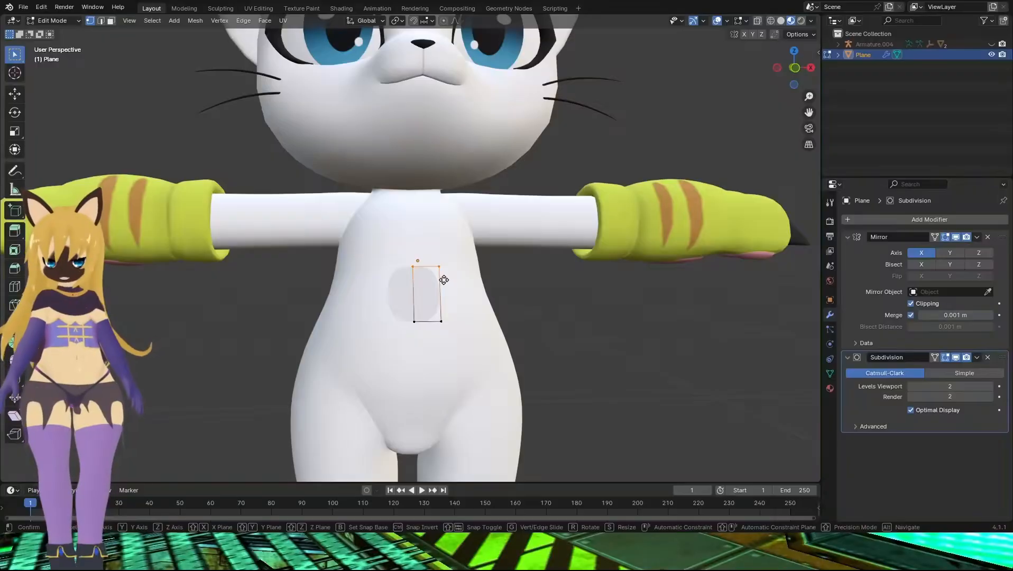
pyautogui.press('z')
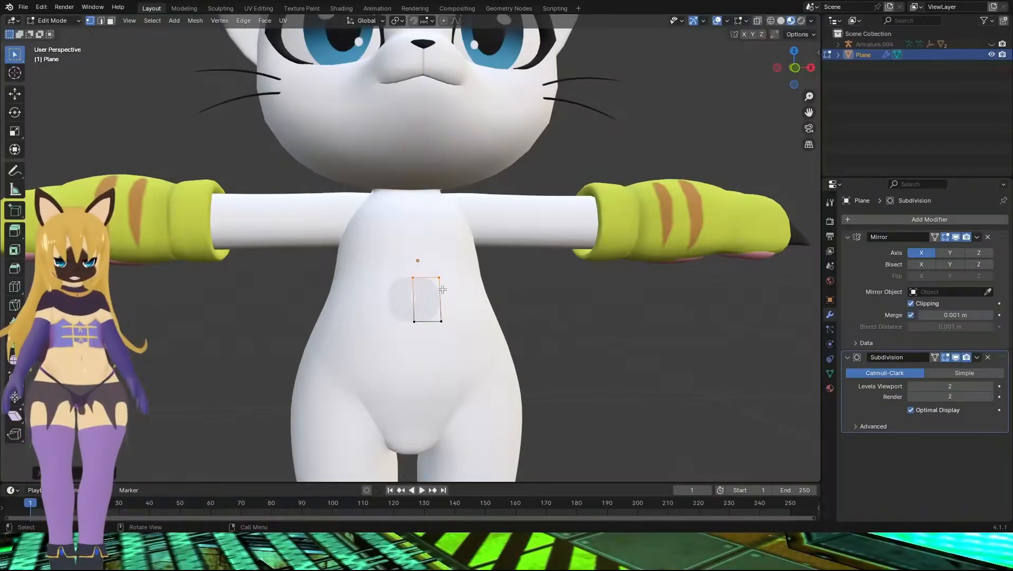
pyautogui.press('y')
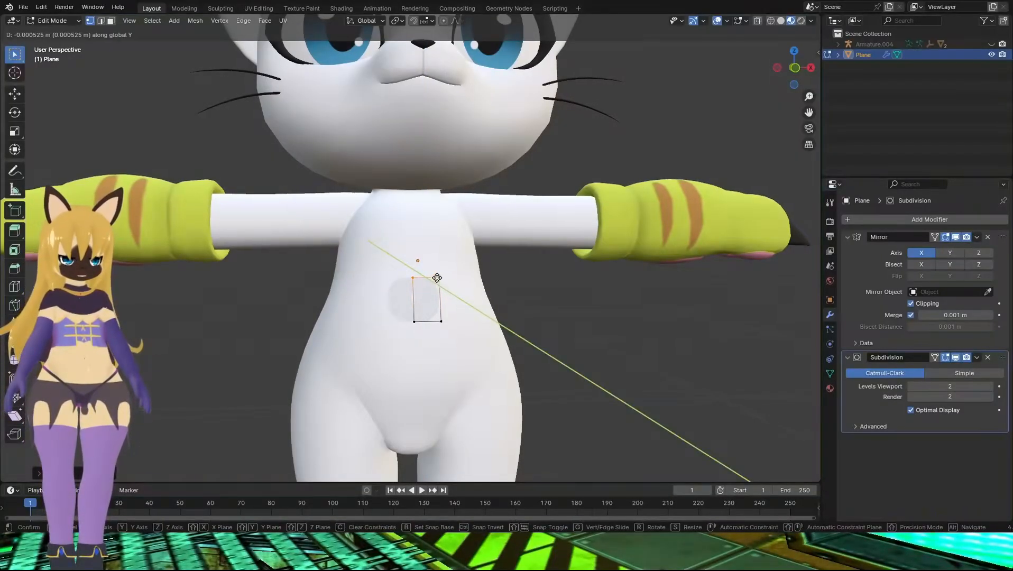
pyautogui.click(423, 261)
# Extrude the half plane's outer vertical edge outward across the front of the torso
pyautogui.moveTo(477, 277)
pyautogui.mouseDown(button='middle')
pyautogui.moveTo(592, 285)
pyautogui.moveTo(479, 290)
pyautogui.mouseUp(button='middle')
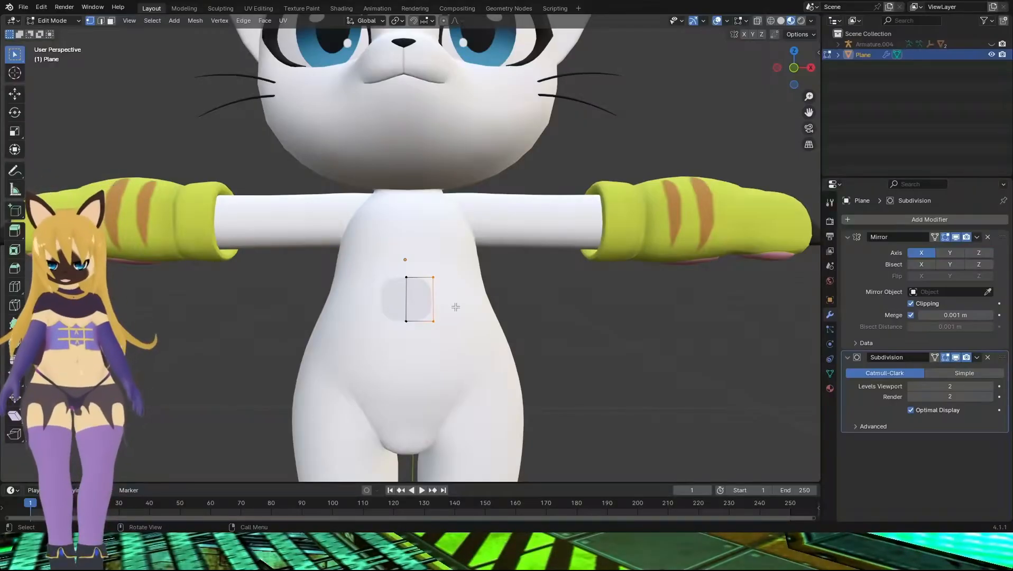
pyautogui.moveTo(455, 307); pyautogui.dragTo(433, 276, button='middle')
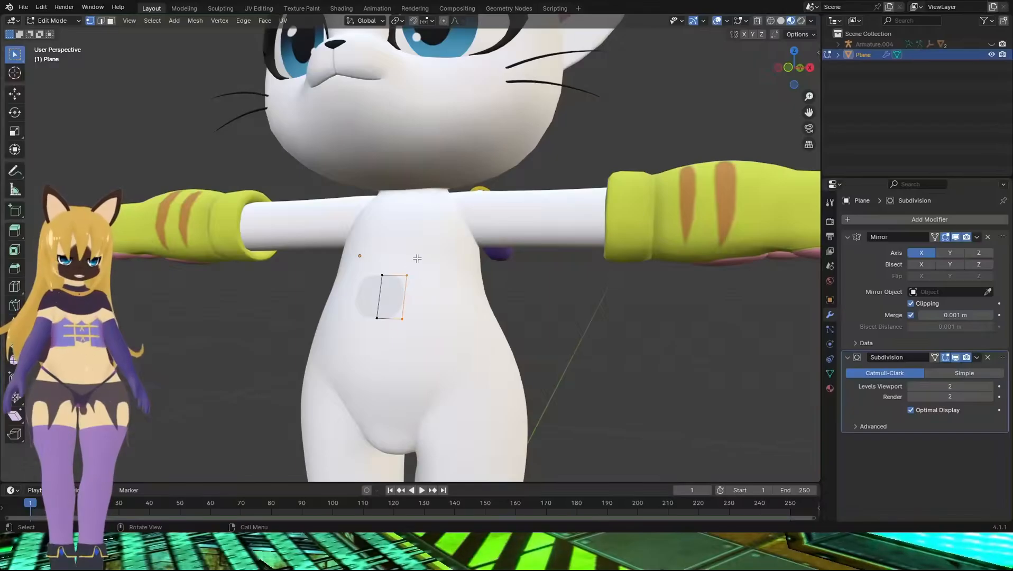
pyautogui.press('2')
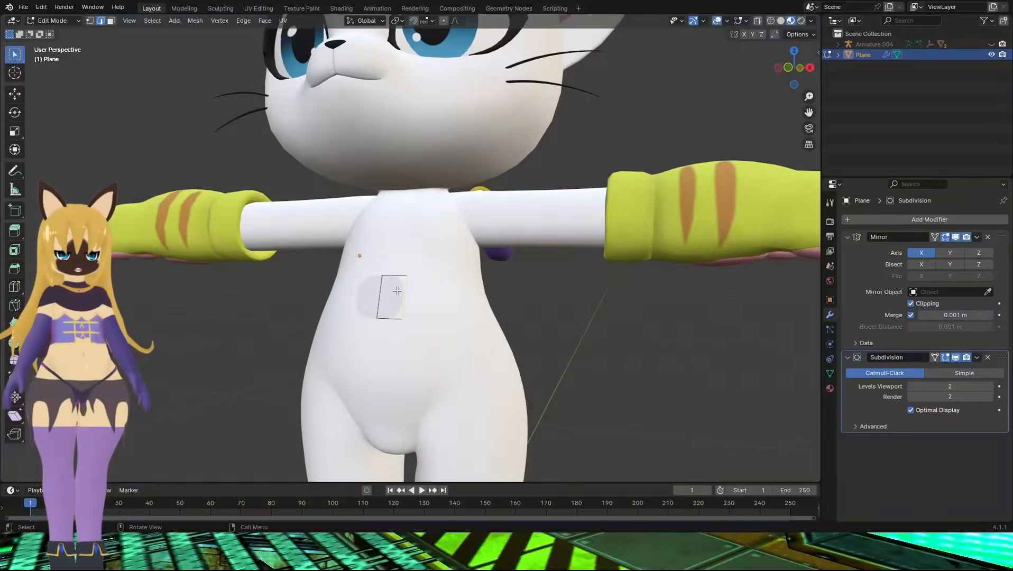
pyautogui.press('e')
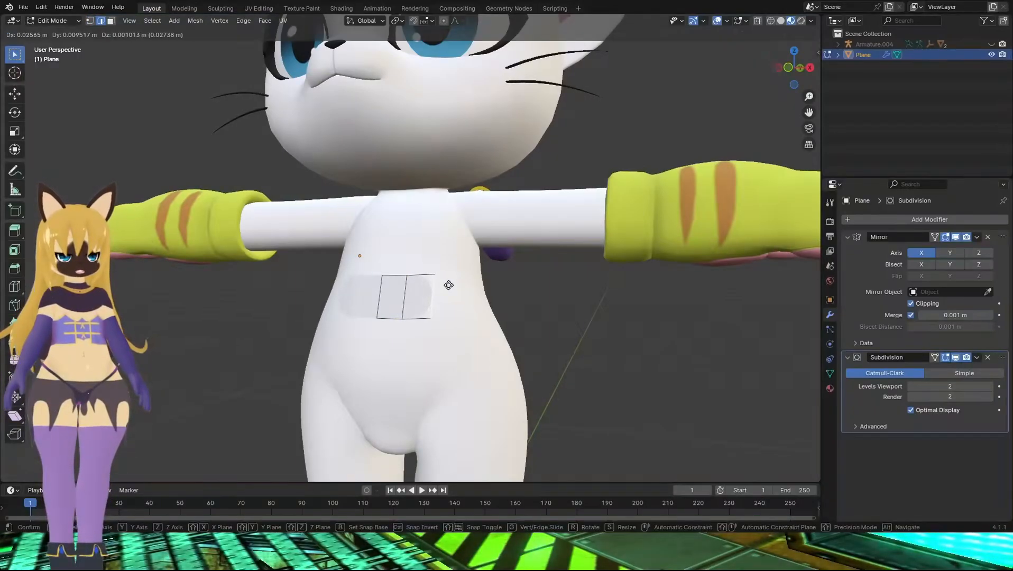
pyautogui.click(466, 289)
# Extend the strip from its outer edge in further segments around the side of the torso
pyautogui.moveTo(492, 290); pyautogui.dragTo(450, 296, button='middle')
pyautogui.press('g')
pyautogui.click(473, 291)
pyautogui.press('g')
pyautogui.click(480, 272)
pyautogui.press('g')
pyautogui.click(522, 290)
pyautogui.press('g')
pyautogui.click(520, 296)
# Extend the strip's end edge across the back to the mirror centre, closing the band around the torso
pyautogui.moveTo(520, 296); pyautogui.dragTo(461, 301, button='middle')
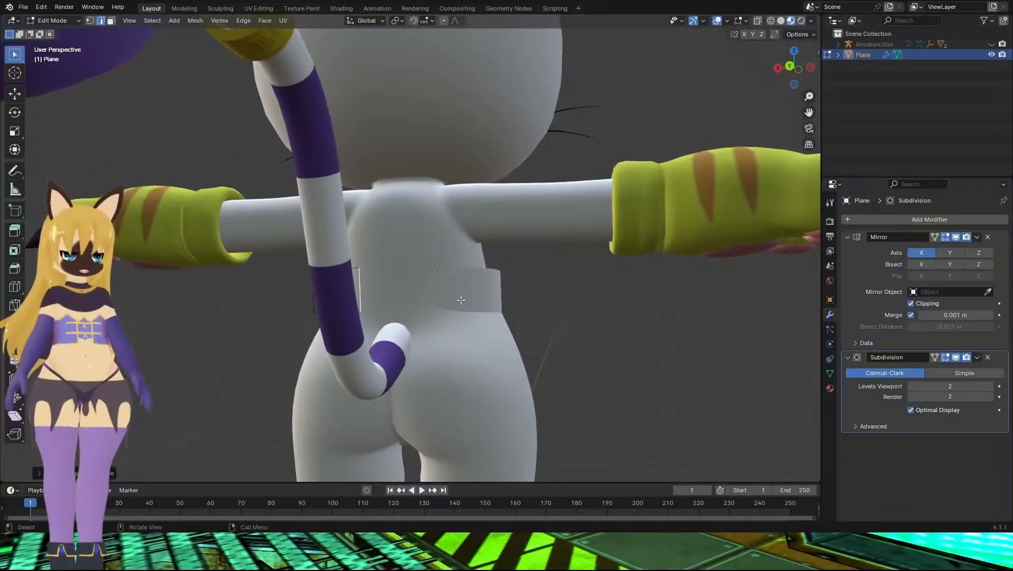
pyautogui.press('g')
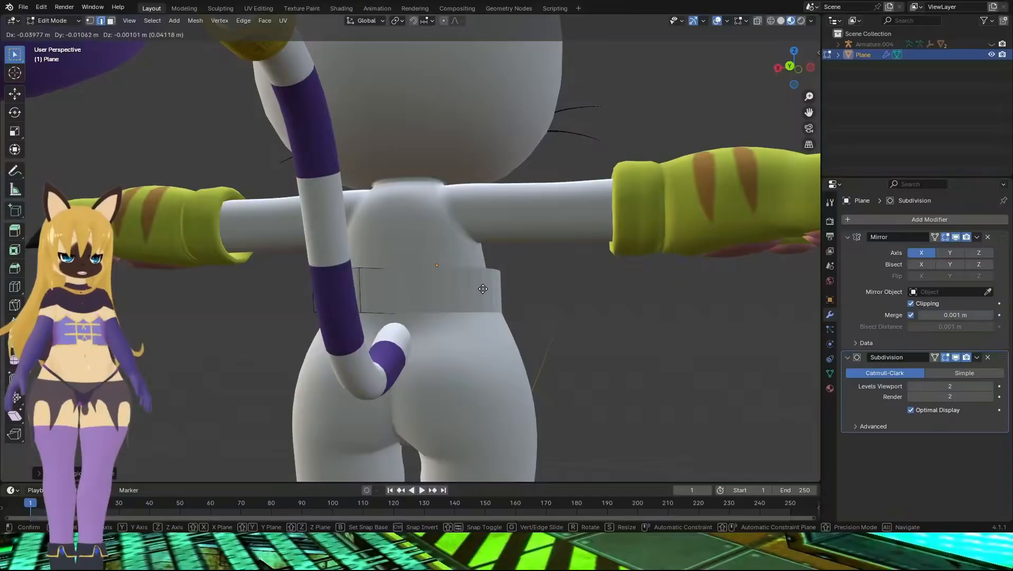
pyautogui.click(483, 286)
pyautogui.moveTo(482, 287); pyautogui.dragTo(514, 290, button='middle')
# Move two upper vertices on the front of the band closer to the torso surface
pyautogui.moveTo(332, 247); pyautogui.dragTo(413, 310, button='middle')
pyautogui.press('g')
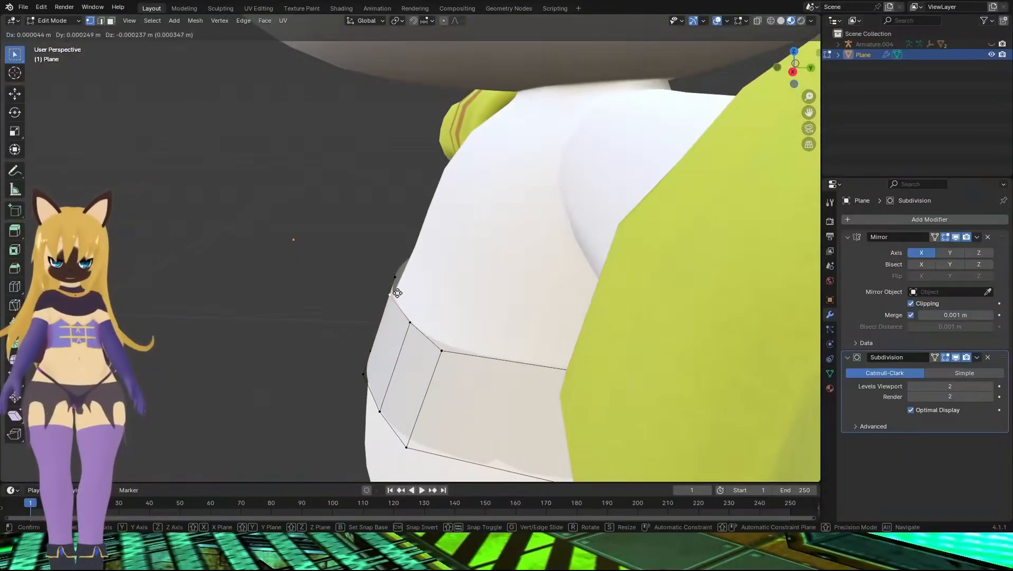
pyautogui.click(402, 294)
pyautogui.click(412, 325)
pyautogui.press('g')
pyautogui.click(416, 323)
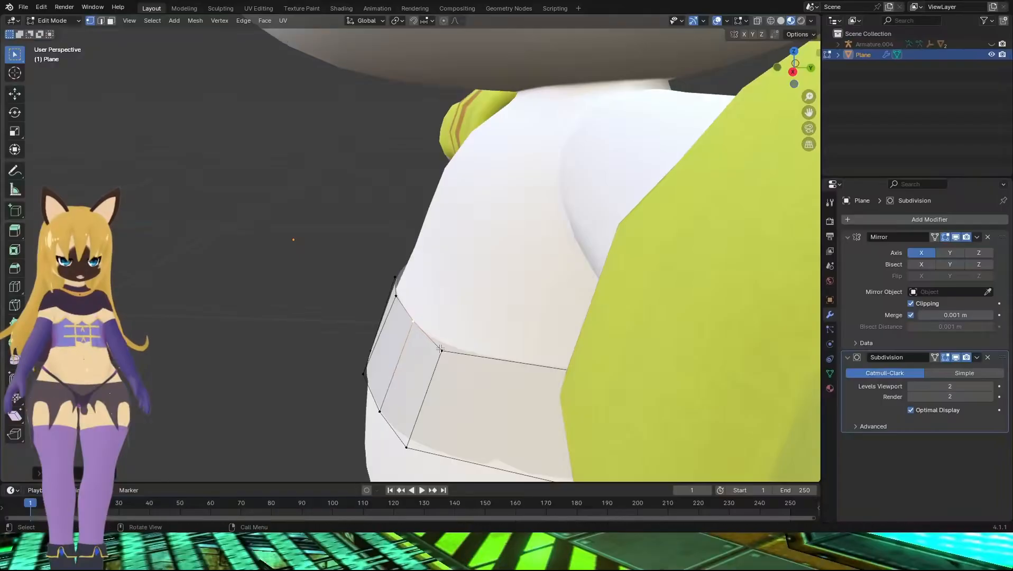
# Move the band's upper vertices at the side of the torso inward against the body
pyautogui.click(444, 350)
pyautogui.moveTo(479, 327); pyautogui.dragTo(364, 314, button='middle')
pyautogui.press('g')
pyautogui.click(392, 297)
pyautogui.moveTo(450, 328); pyautogui.dragTo(199, 310, button='middle')
pyautogui.click(213, 317)
pyautogui.press('g')
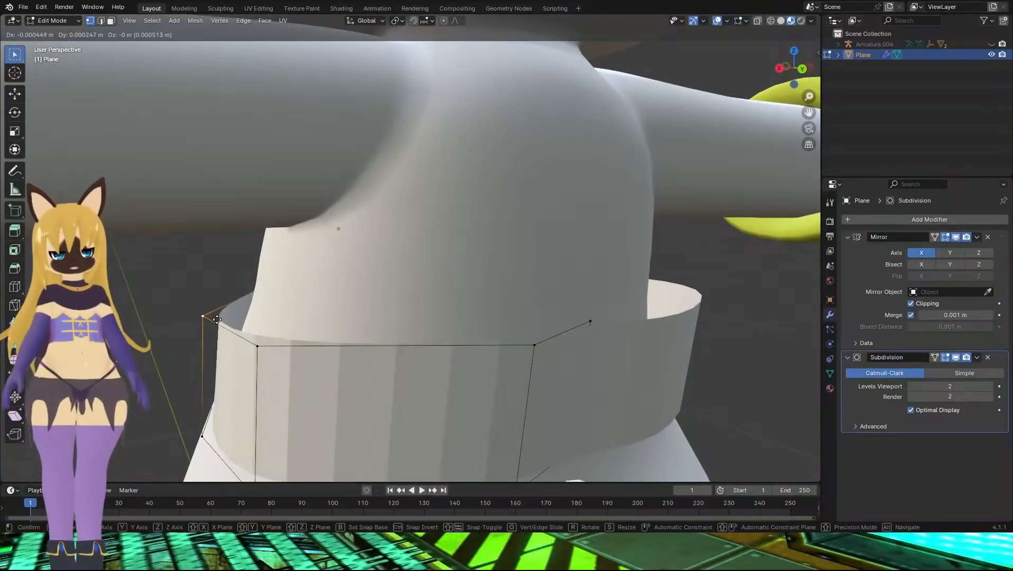
pyautogui.click(255, 321)
# Move the band's upper vertex at the rear side inward toward the back of the torso
pyautogui.click(253, 348)
pyautogui.moveTo(274, 330); pyautogui.dragTo(200, 361, button='middle')
pyautogui.press('g')
pyautogui.click(239, 358)
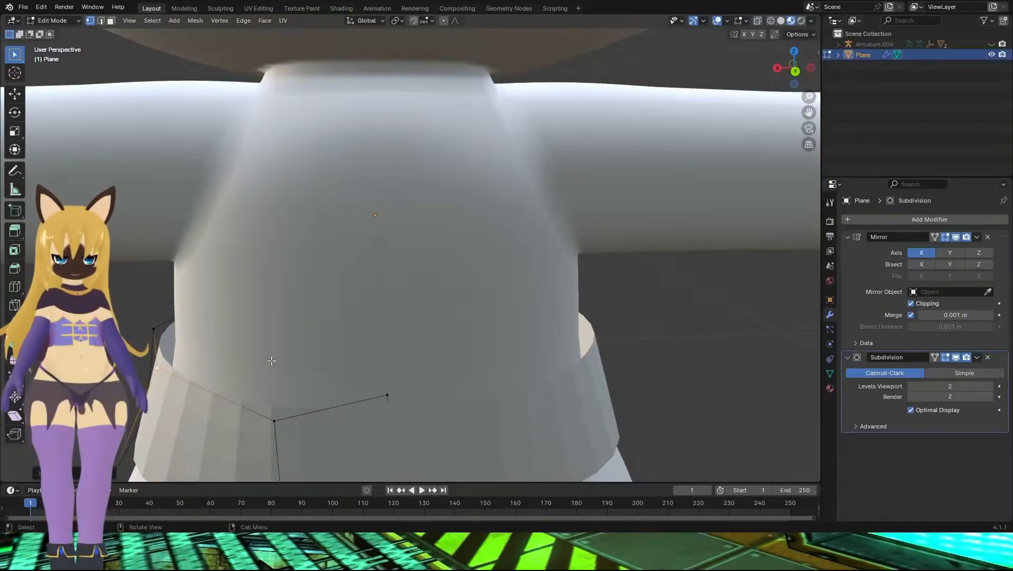
# Move the band's upper vertices at and beside the centre of the back inward to the body
pyautogui.moveTo(272, 362); pyautogui.dragTo(296, 346, button='middle')
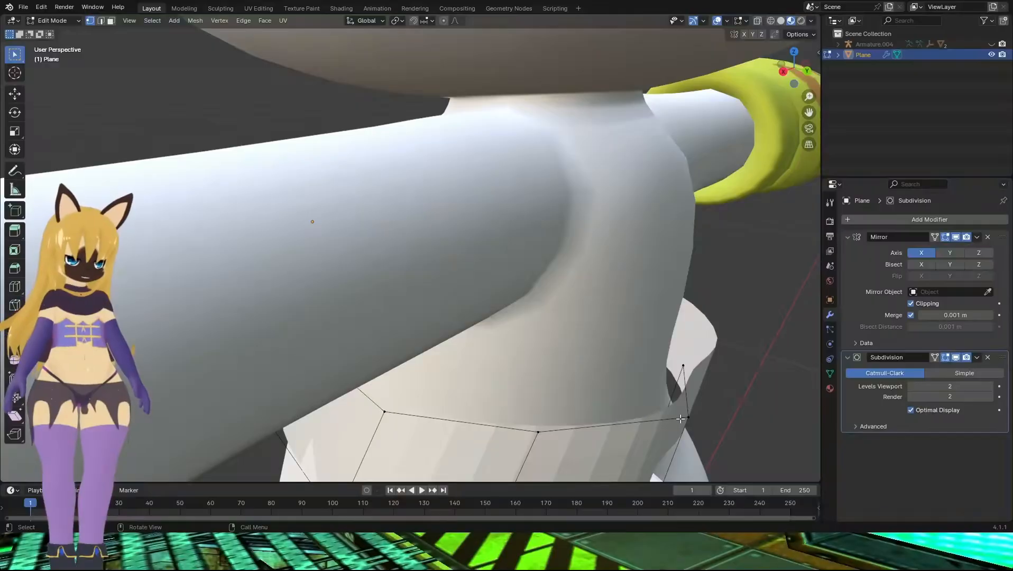
pyautogui.moveTo(690, 416); pyautogui.dragTo(661, 370, button='middle')
pyautogui.press('g')
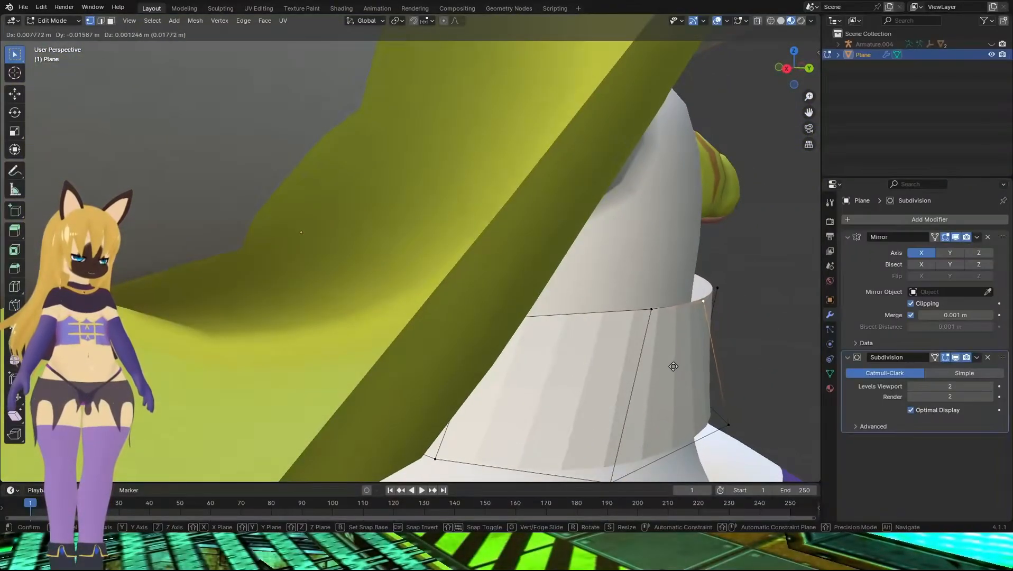
pyautogui.click(656, 363)
pyautogui.press('g')
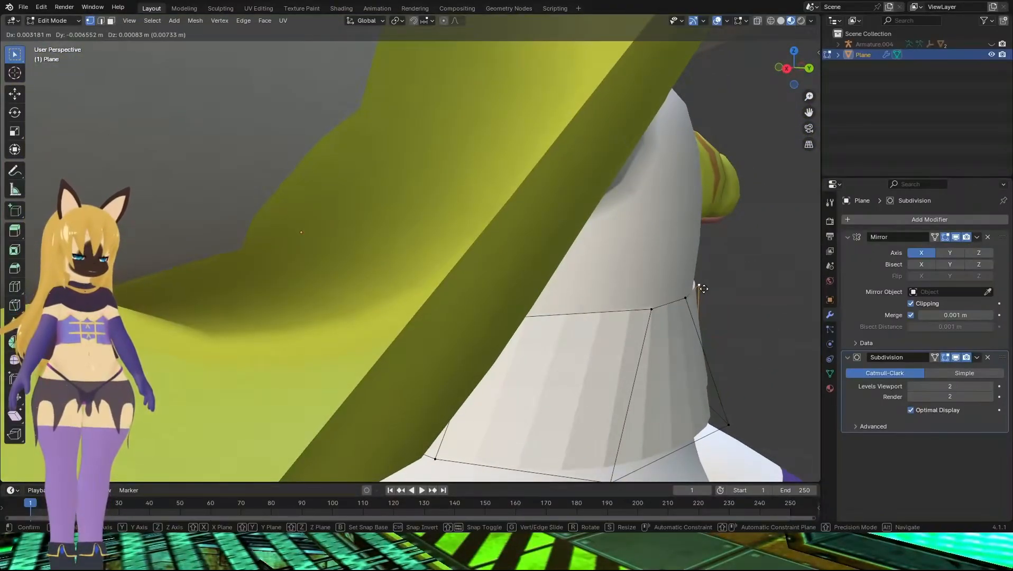
pyautogui.click(697, 296)
# Nudge the band's upper rear-side vertex slightly to refine its fit around the back
pyautogui.moveTo(696, 296); pyautogui.dragTo(591, 330, button='middle')
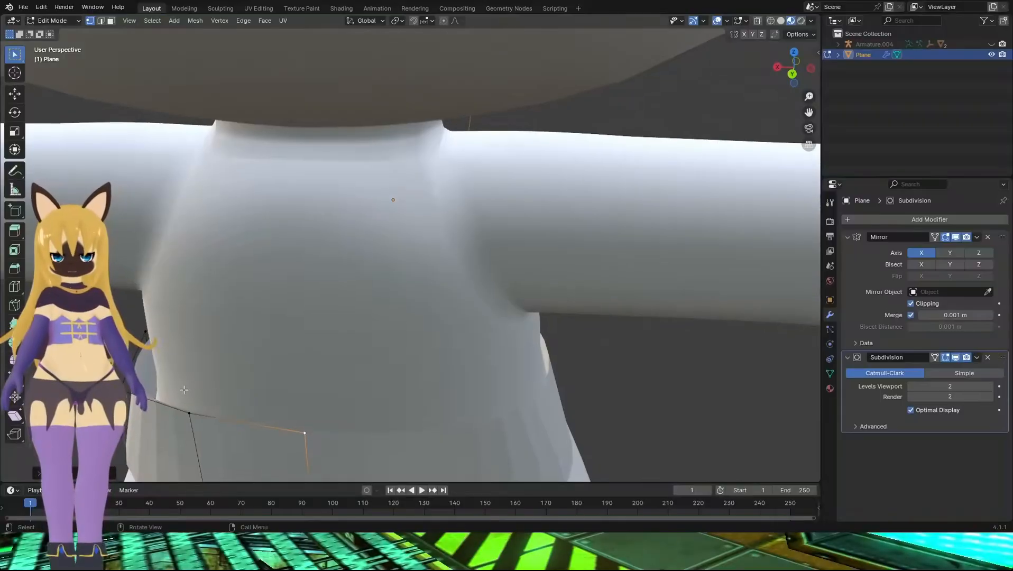
pyautogui.click(154, 400)
pyautogui.press('g')
pyautogui.click(163, 393)
# Move the band's lower vertices at the back inward to fit the lower torso
pyautogui.moveTo(163, 393); pyautogui.dragTo(701, 324, button='middle')
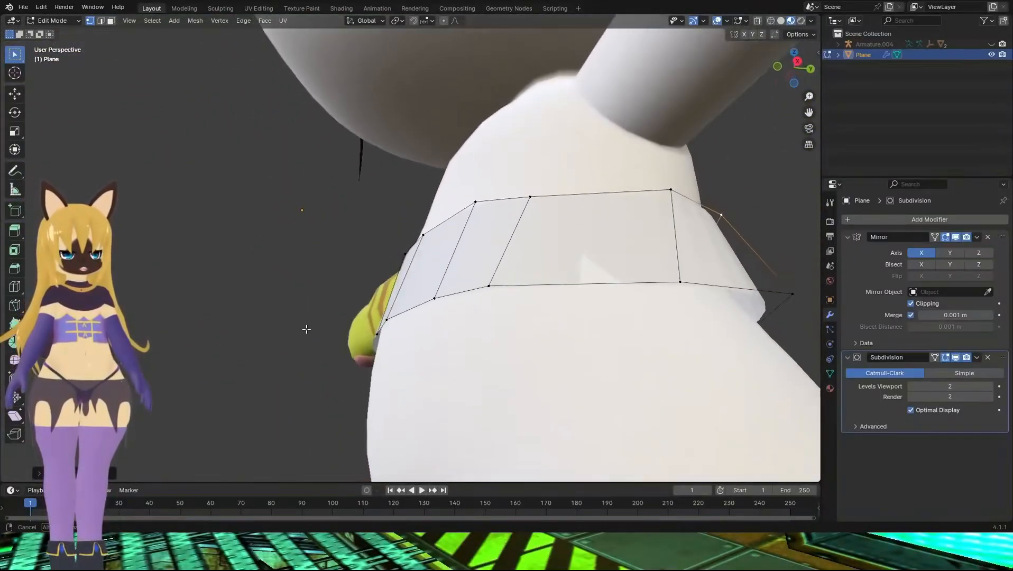
pyautogui.moveTo(679, 277); pyautogui.dragTo(529, 326, button='middle')
pyautogui.press('g')
pyautogui.click(637, 260)
pyautogui.click(596, 311)
pyautogui.press('g')
pyautogui.click(426, 320)
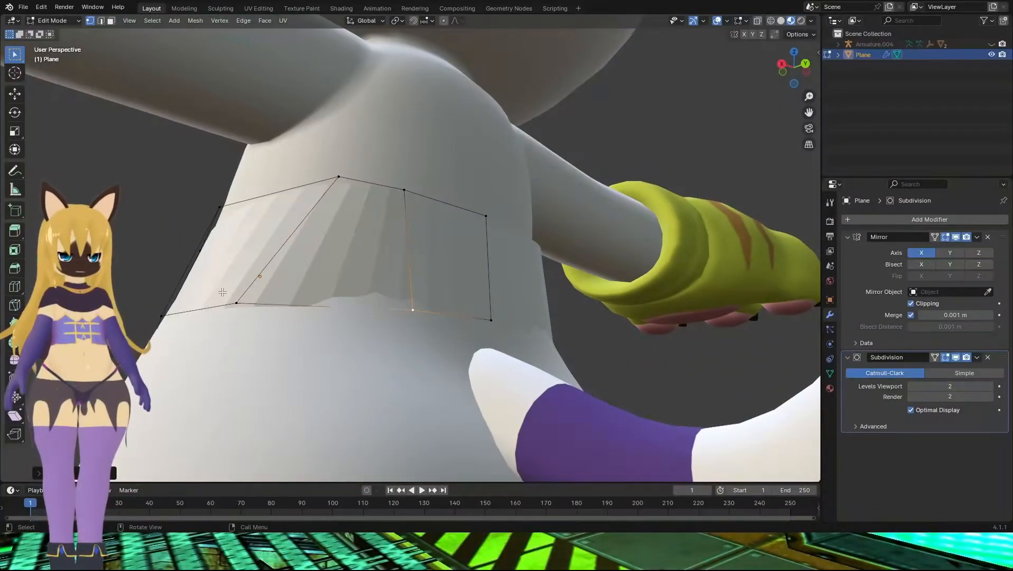
# Move the lower vertex of the band's side edge backward, then shift that whole vertical edge toward the front
pyautogui.click(236, 304)
pyautogui.press('g')
pyautogui.click(324, 308)
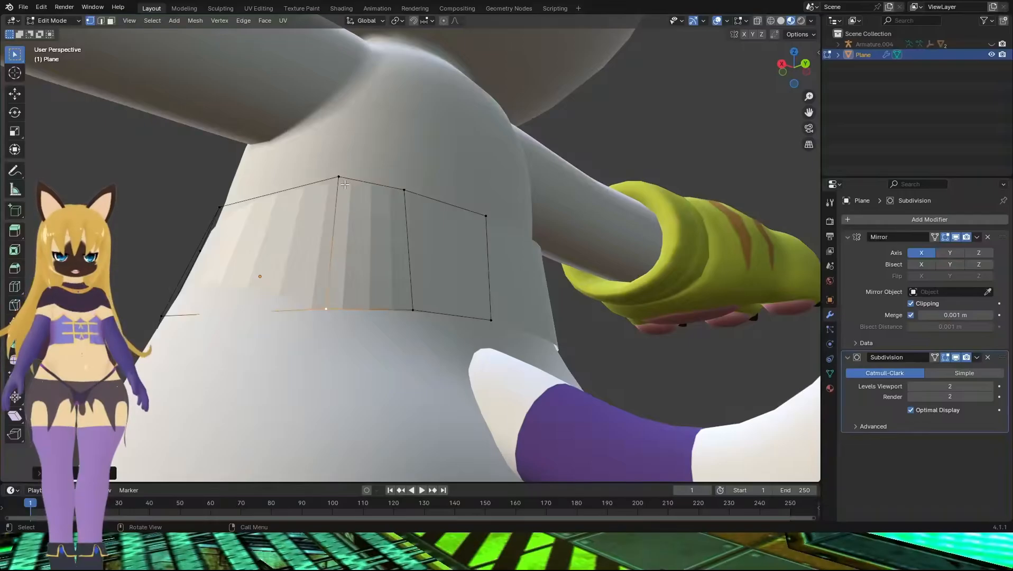
pyautogui.press('g')
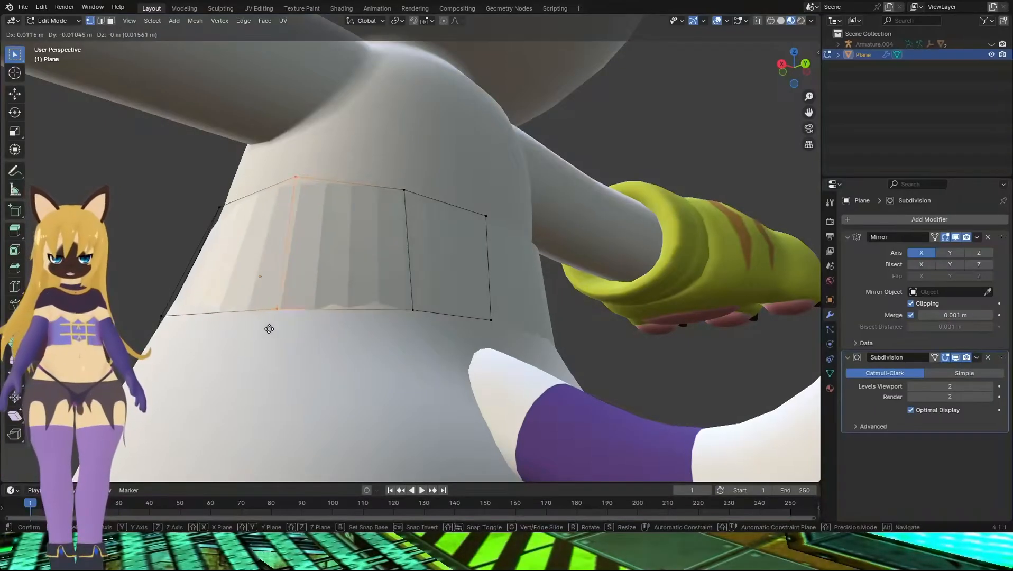
pyautogui.click(235, 327)
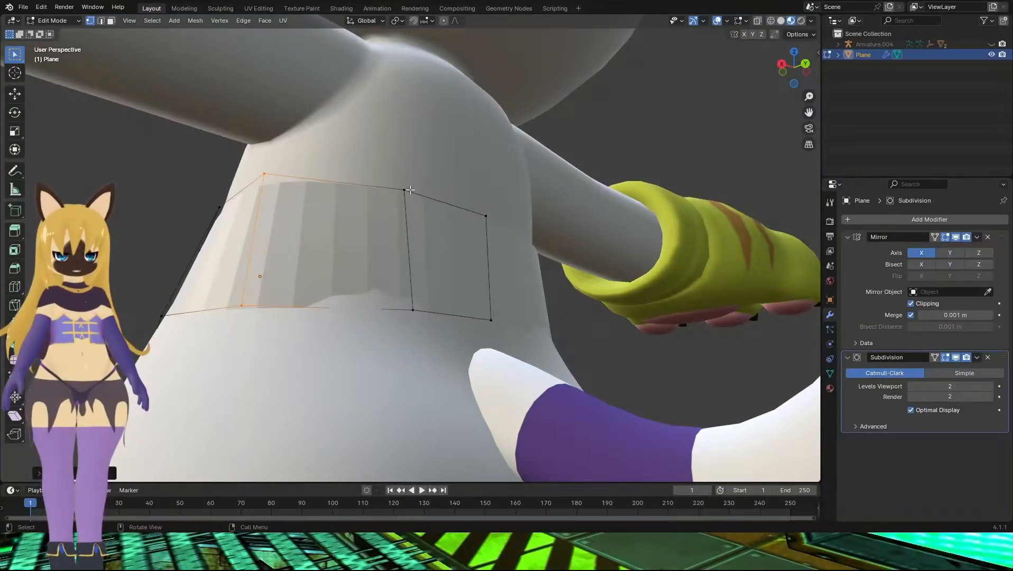
# Adjust the lower vertex near the back and move the upper front-side vertex forward along the band
pyautogui.moveTo(411, 313); pyautogui.dragTo(512, 338, button='middle')
pyautogui.press('g')
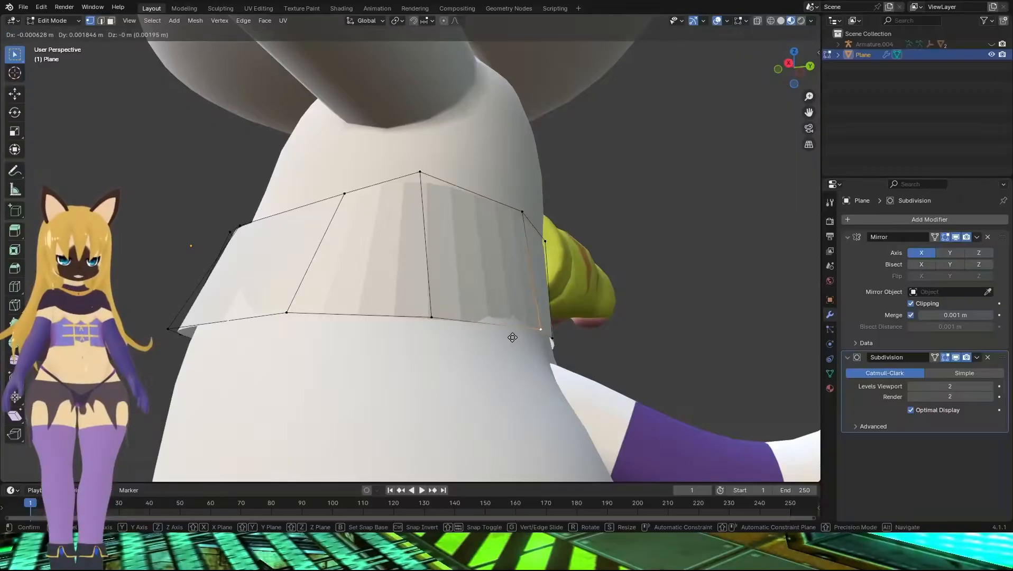
pyautogui.click(517, 328)
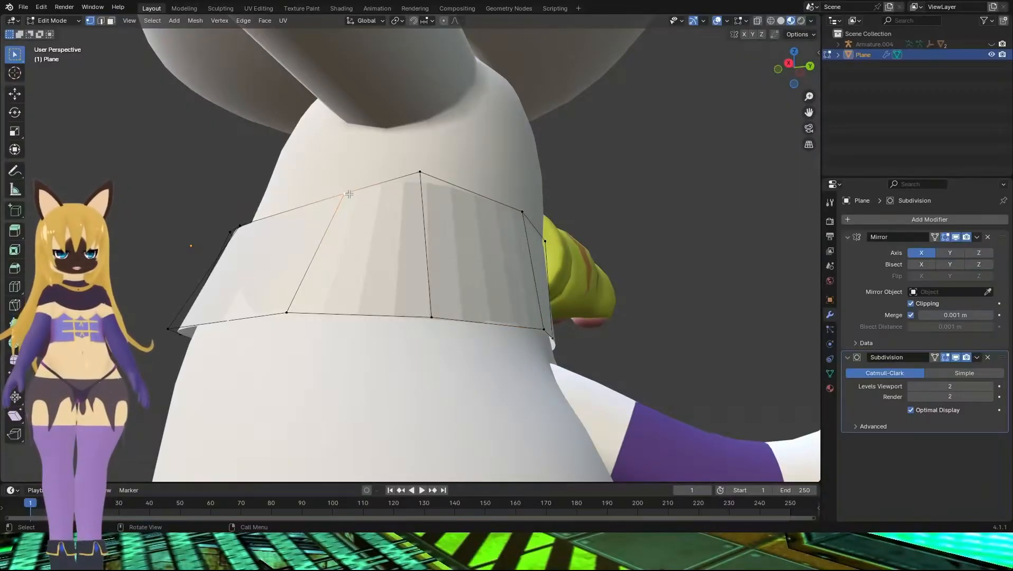
pyautogui.press('g')
pyautogui.click(310, 194)
# Select the vertical edge at the band's front side, shift it backward and rotate it to even out the spacing
pyautogui.moveTo(273, 252); pyautogui.dragTo(339, 256, button='middle')
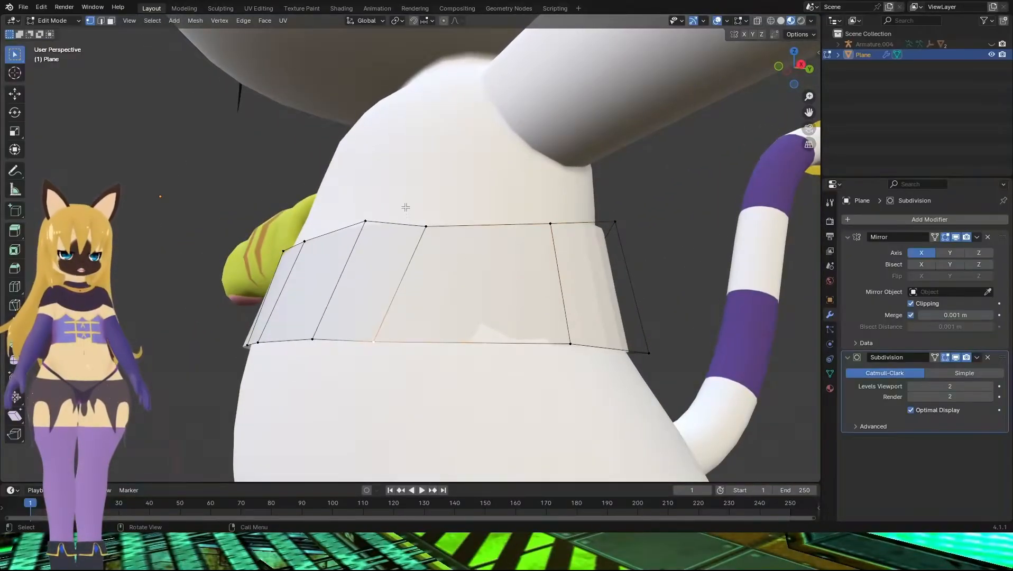
pyautogui.keyDown('shift'); pyautogui.click(374, 342); pyautogui.keyUp('shift')
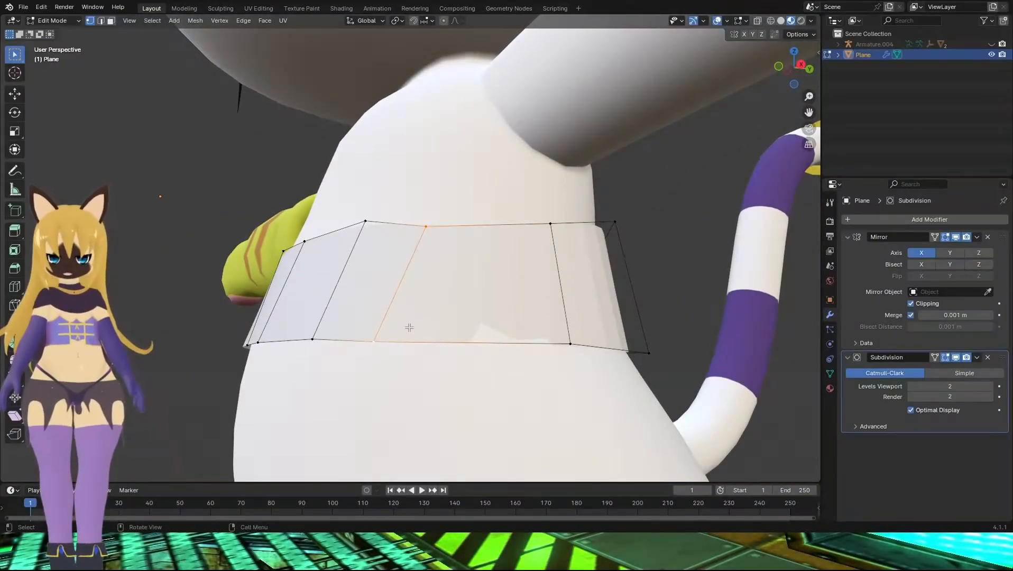
pyautogui.press('r')
pyautogui.click(468, 302)
pyautogui.press('r')
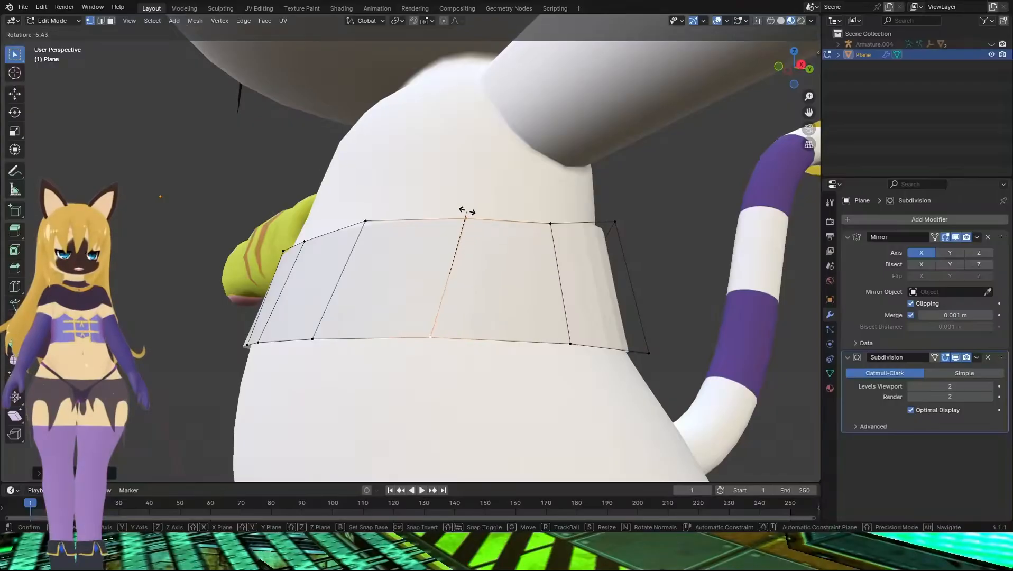
pyautogui.click(453, 207)
# Select the band's upper edge loop and flatten it by scaling along the Z axis
pyautogui.moveTo(452, 208); pyautogui.dragTo(496, 346, button='middle')
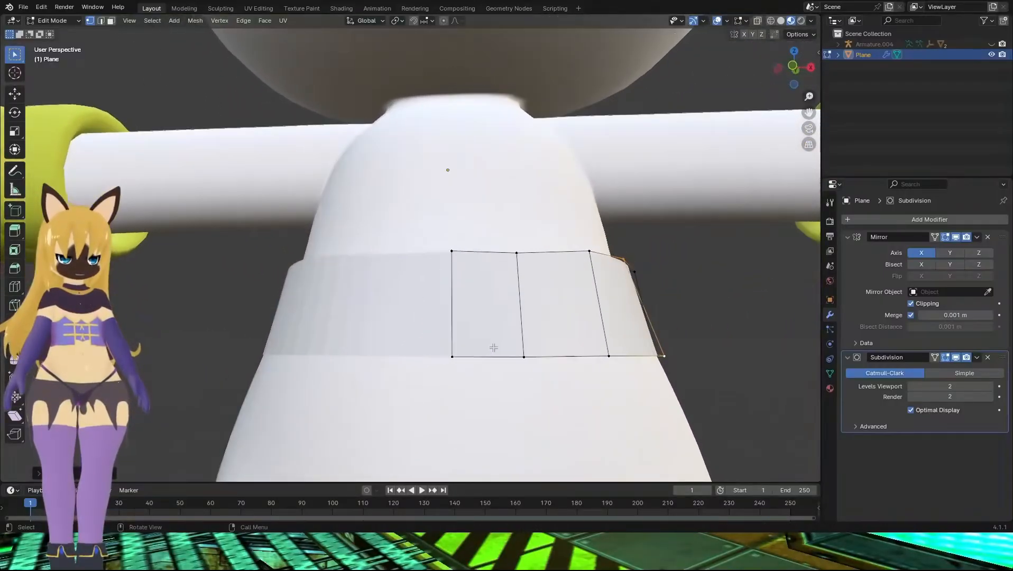
pyautogui.moveTo(657, 295); pyautogui.dragTo(508, 276, button='middle')
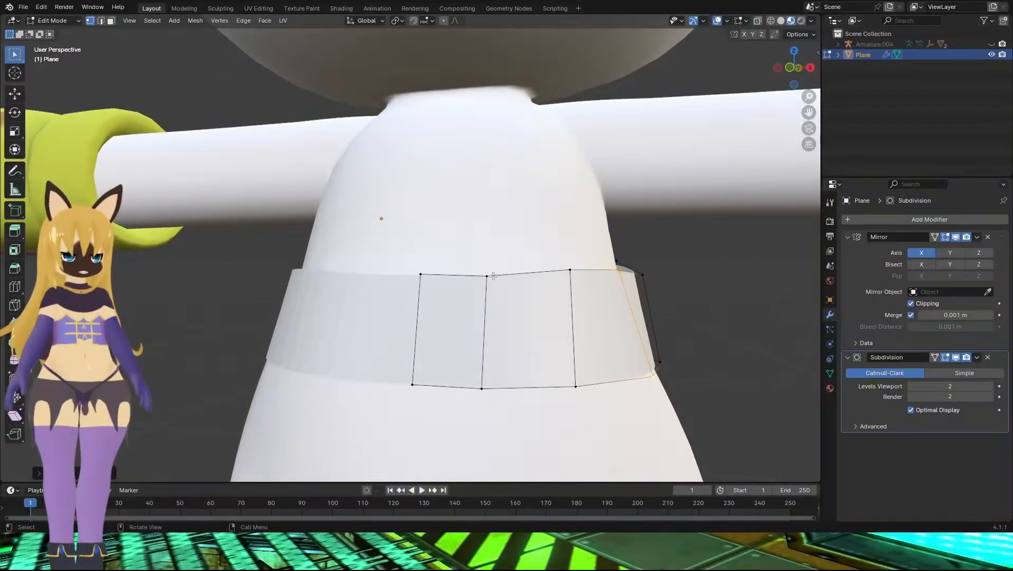
pyautogui.keyDown('alt'); pyautogui.click(493, 275); pyautogui.keyUp('alt')
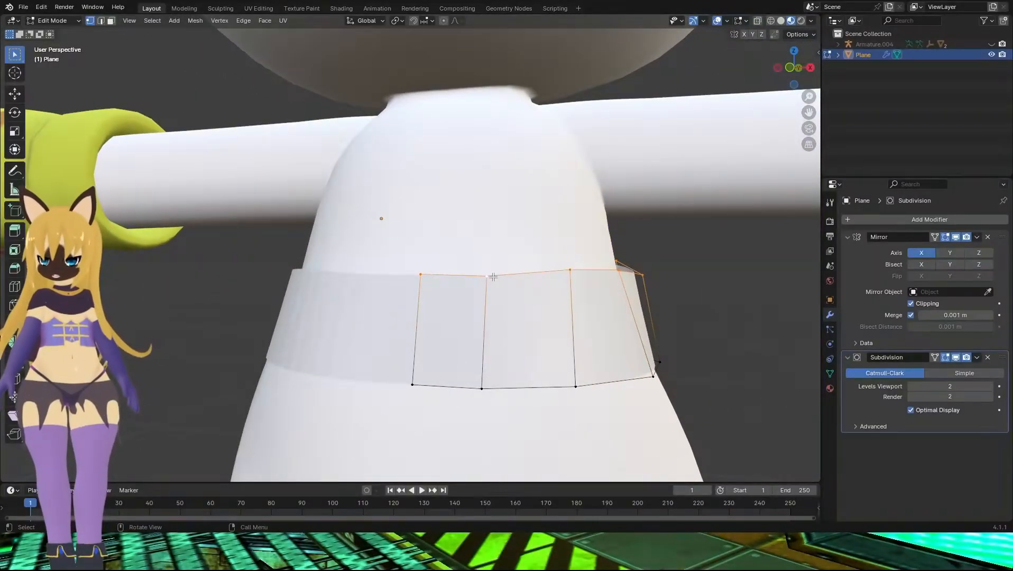
pyautogui.press('s')
pyautogui.press('z')
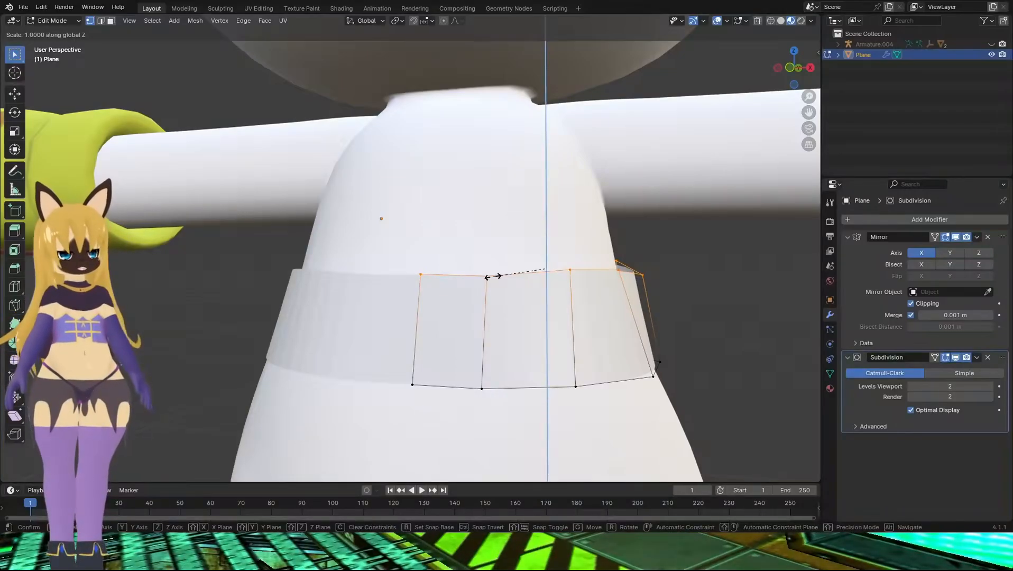
pyautogui.press('Return')
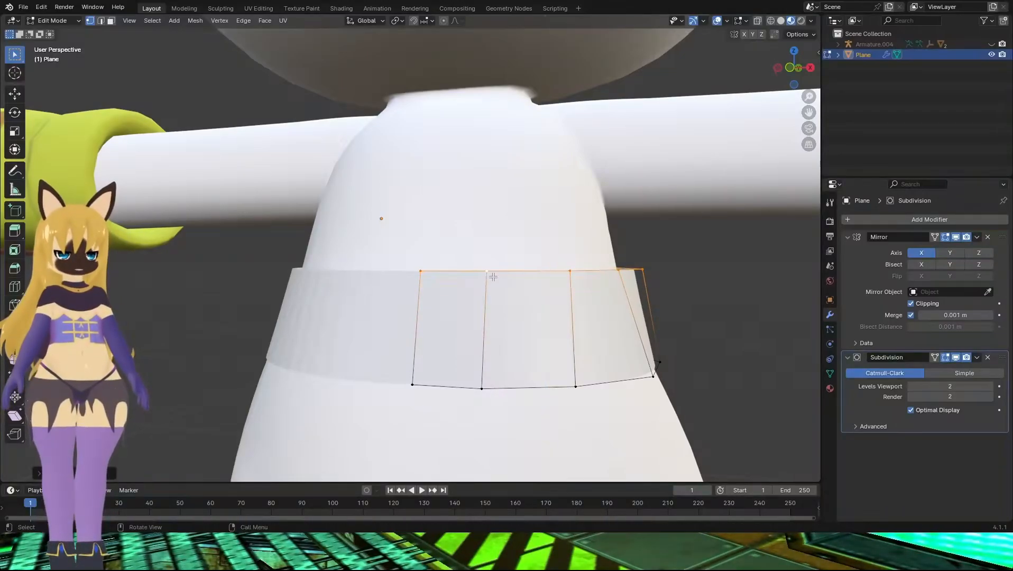
# Select the band's lower edge loop and flatten it by scaling to 0 along the Z axis
pyautogui.keyDown('alt'); pyautogui.click(612, 380); pyautogui.keyUp('alt')
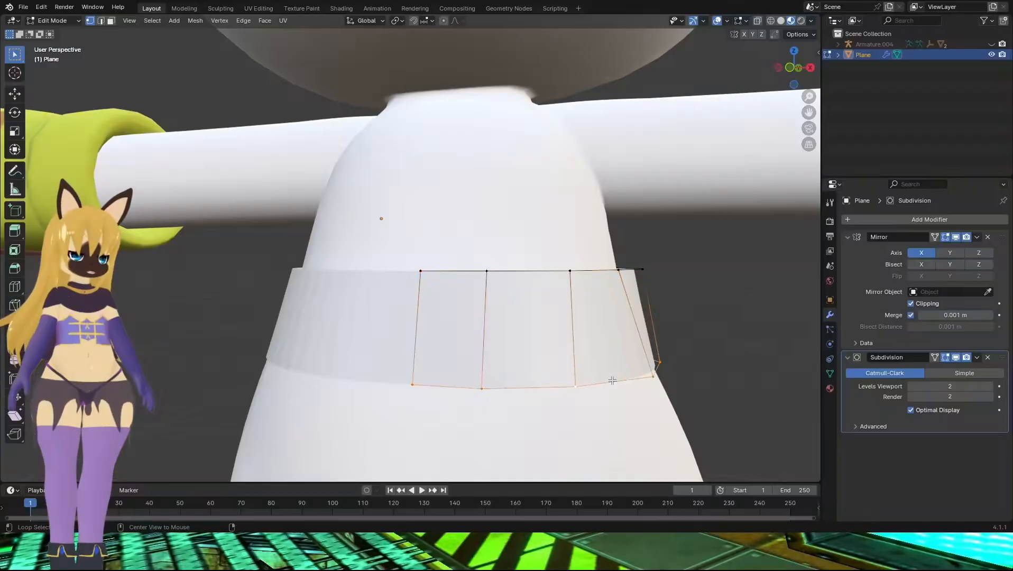
pyautogui.press('s')
pyautogui.press('z')
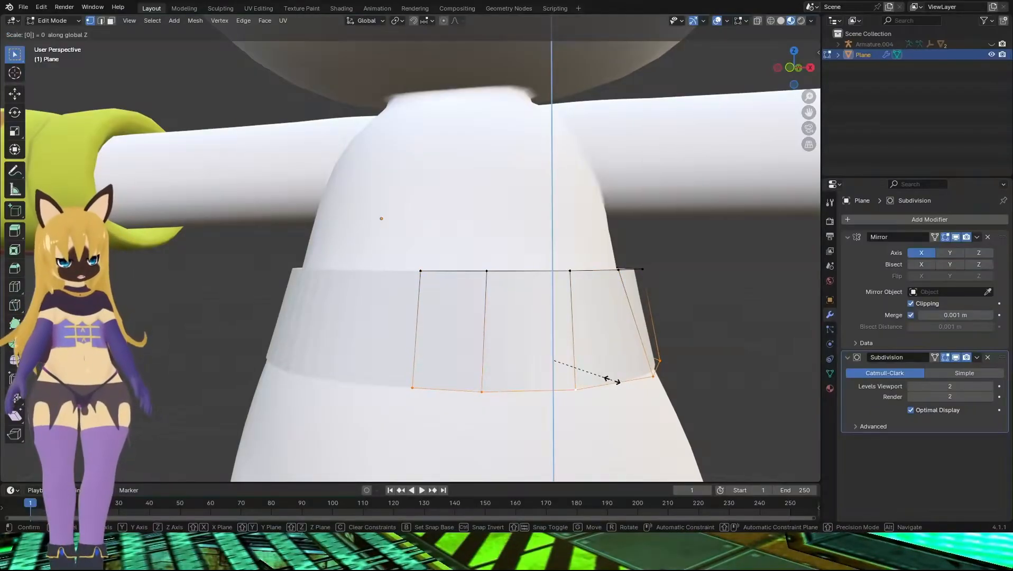
pyautogui.press('Return')
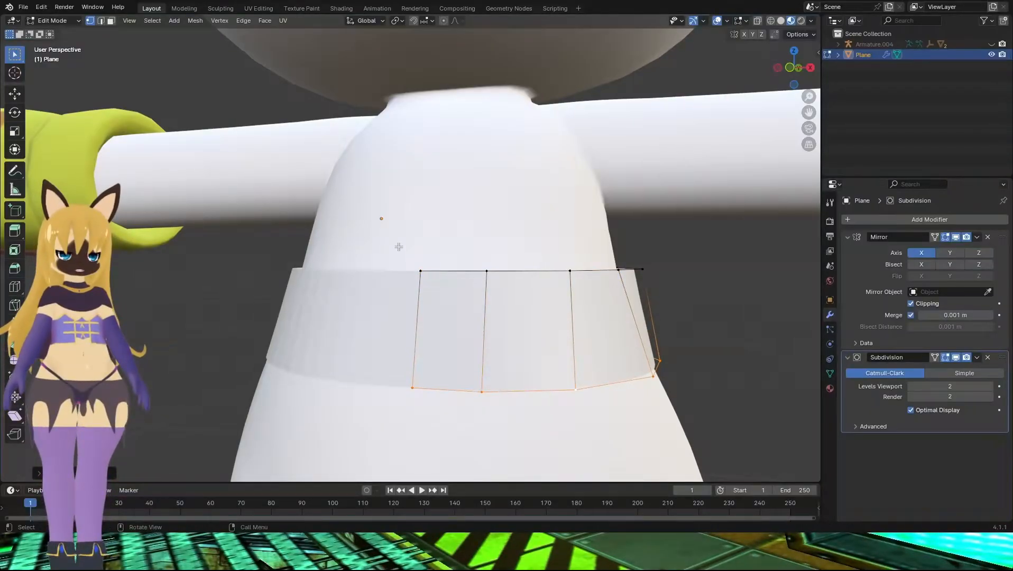
# Select the band's upper edge loop and lower it slightly along the Z axis
pyautogui.keyDown('alt'); pyautogui.click(455, 271); pyautogui.keyUp('alt')
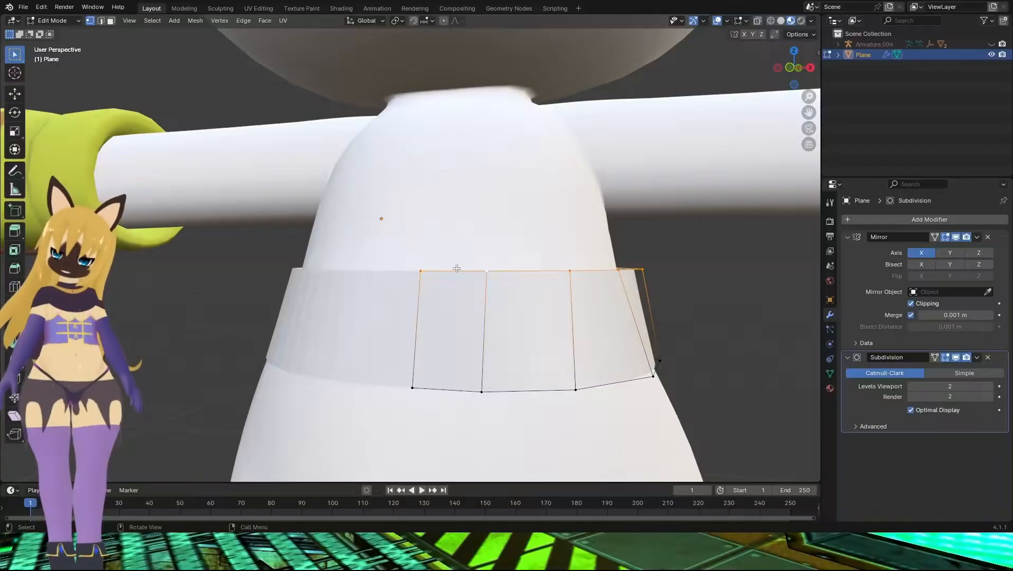
pyautogui.press('g')
pyautogui.press('z')
pyautogui.click(457, 286)
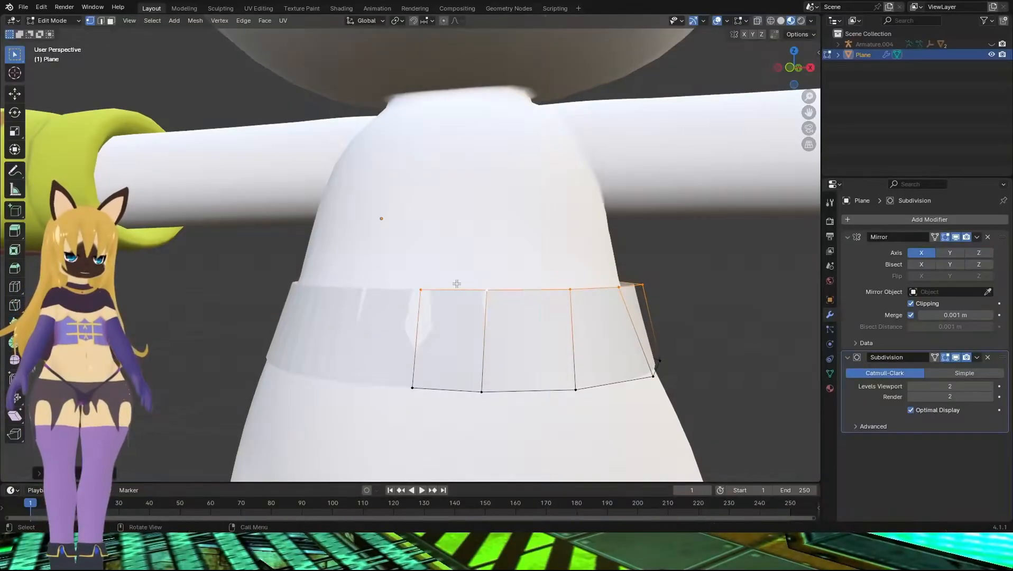
# Flatten the lowered upper edge loop again by scaling it along the Z axis
pyautogui.moveTo(483, 286); pyautogui.dragTo(402, 295, button='middle')
pyautogui.moveTo(331, 298); pyautogui.dragTo(545, 285, button='middle')
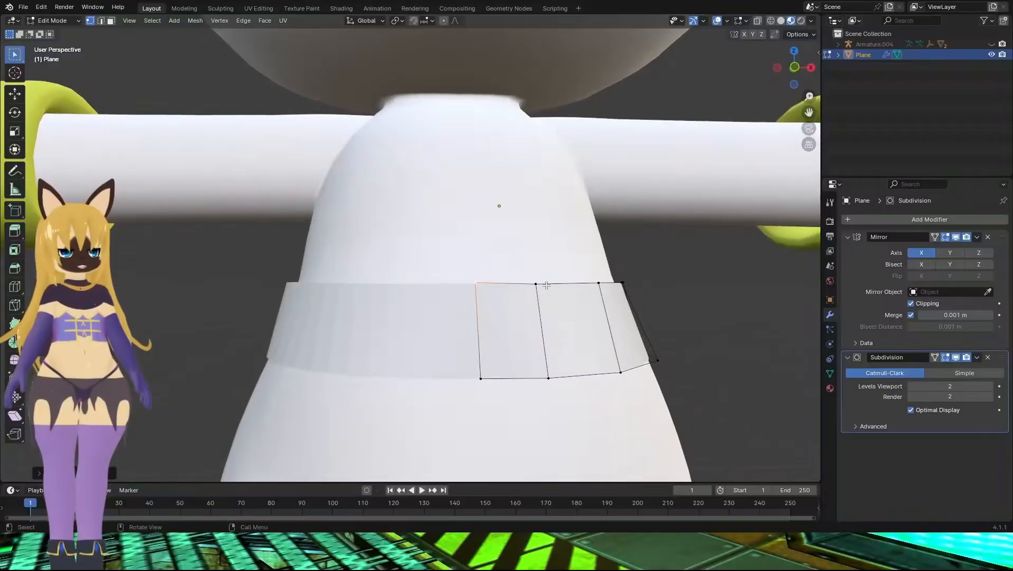
pyautogui.keyDown('alt'); pyautogui.click(545, 284); pyautogui.keyUp('alt')
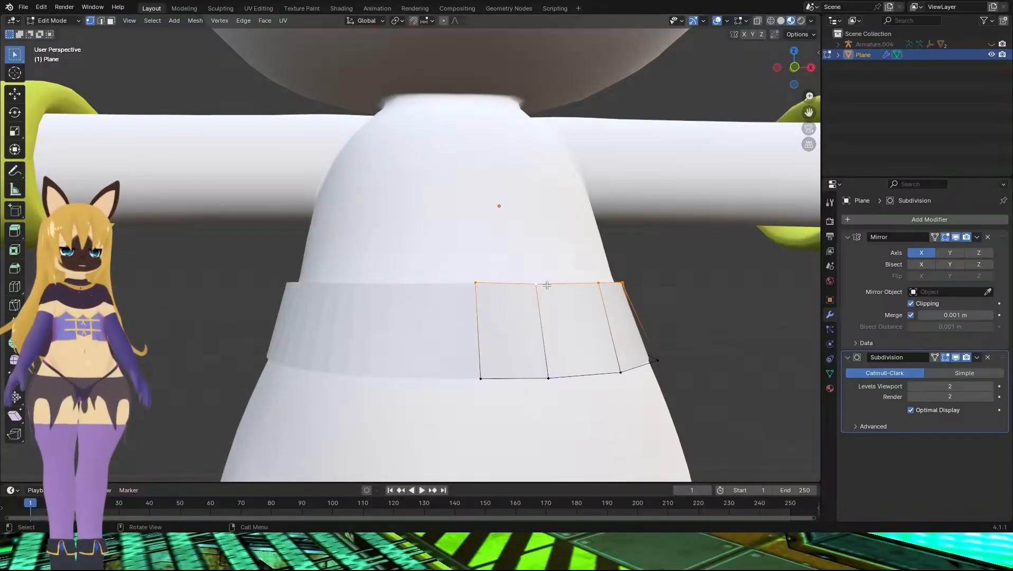
pyautogui.press('s')
pyautogui.press('z')
pyautogui.press('Return')
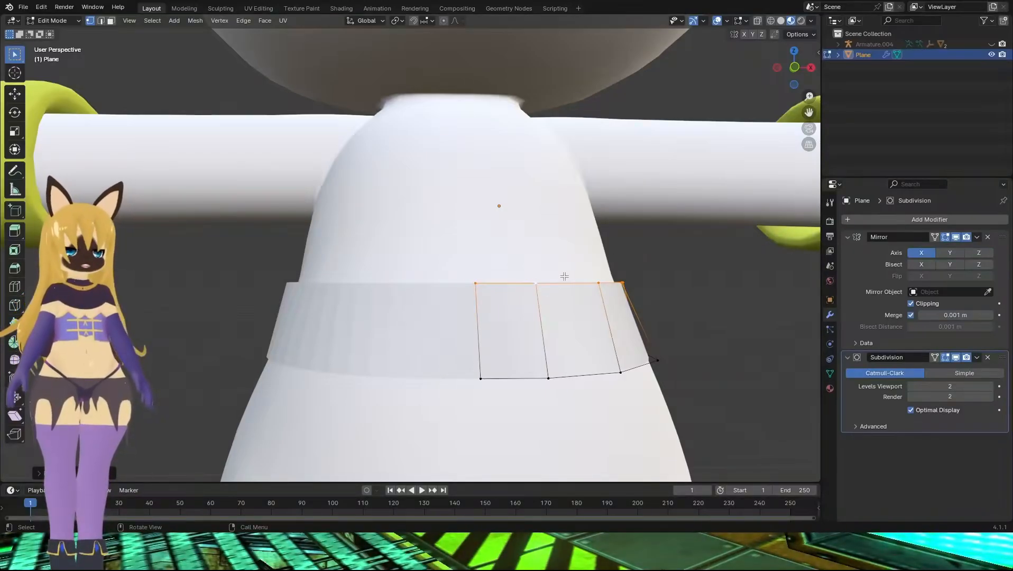
# Extrude the band's upper edge loop straight up along Z by about 0.02 m in front view
pyautogui.moveTo(624, 285)
pyautogui.mouseDown(button='middle')
pyautogui.moveTo(557, 291)
pyautogui.moveTo(608, 289)
pyautogui.mouseUp(button='middle')
pyautogui.press('KP_1')
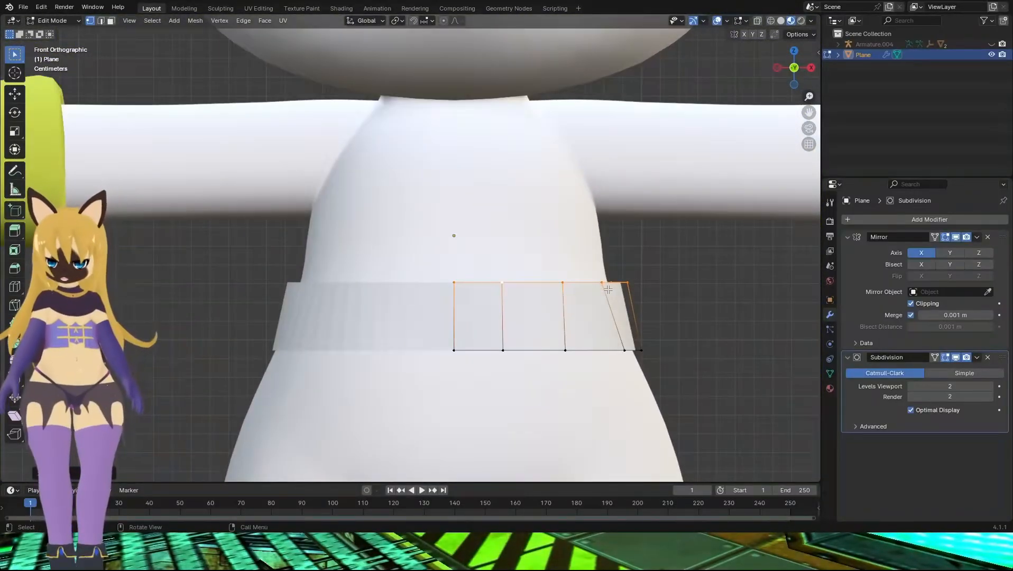
pyautogui.press('g')
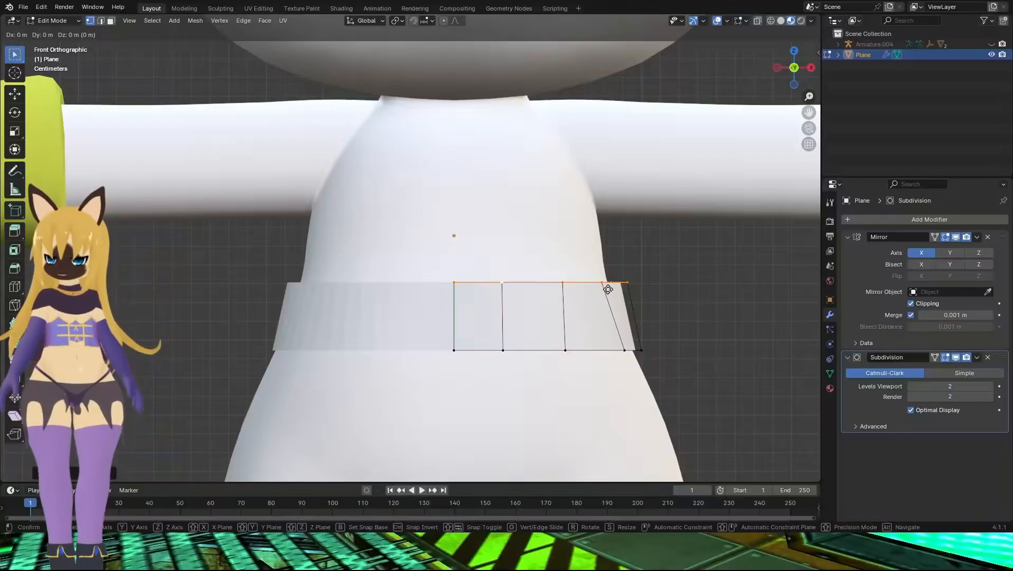
pyautogui.press('z')
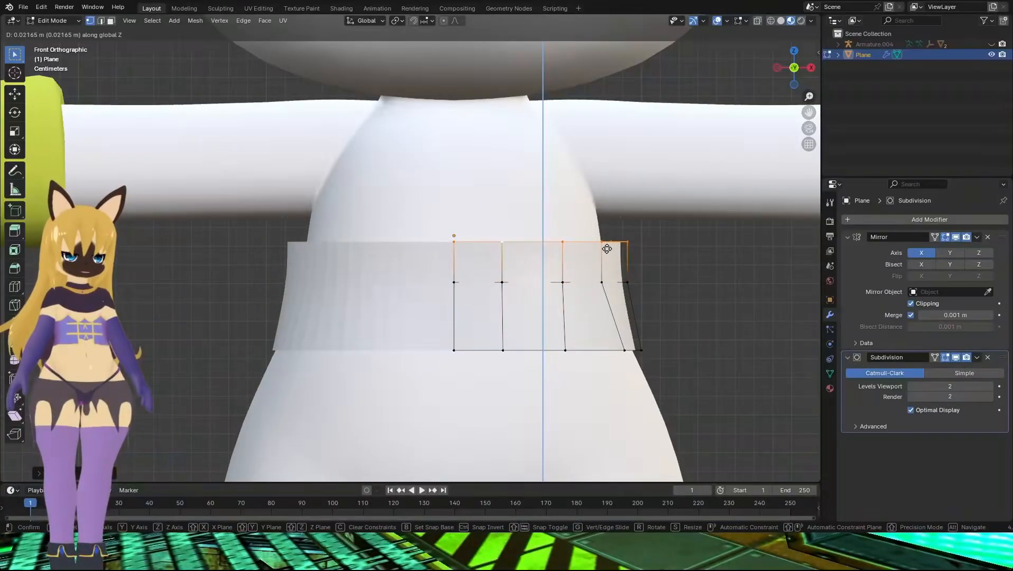
pyautogui.click(607, 249)
# Move the new row's upper vertices near the front of the chest inward so they follow the torso
pyautogui.press('KP_3')
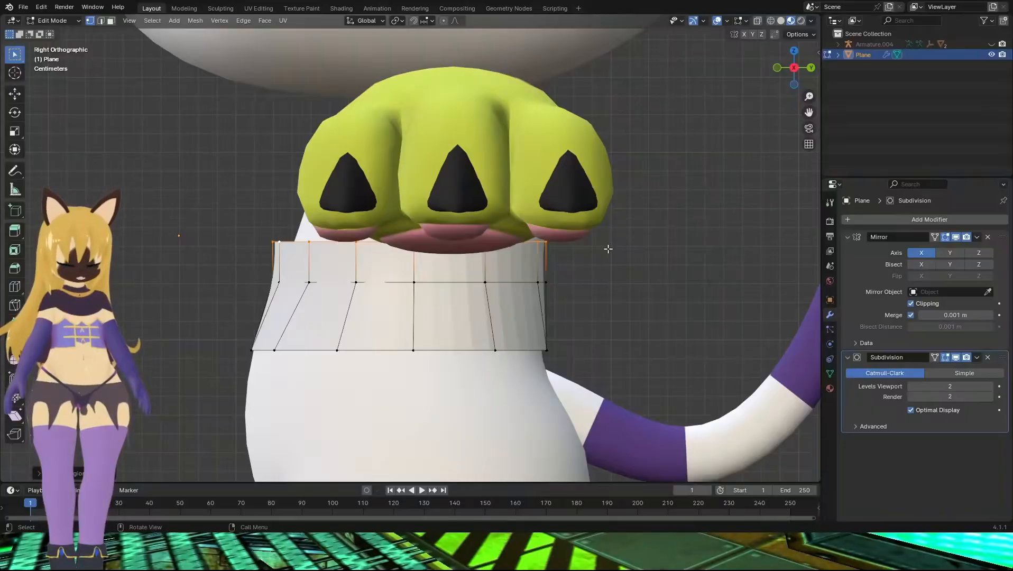
pyautogui.moveTo(722, 66); pyautogui.dragTo(560, 196, button='middle')
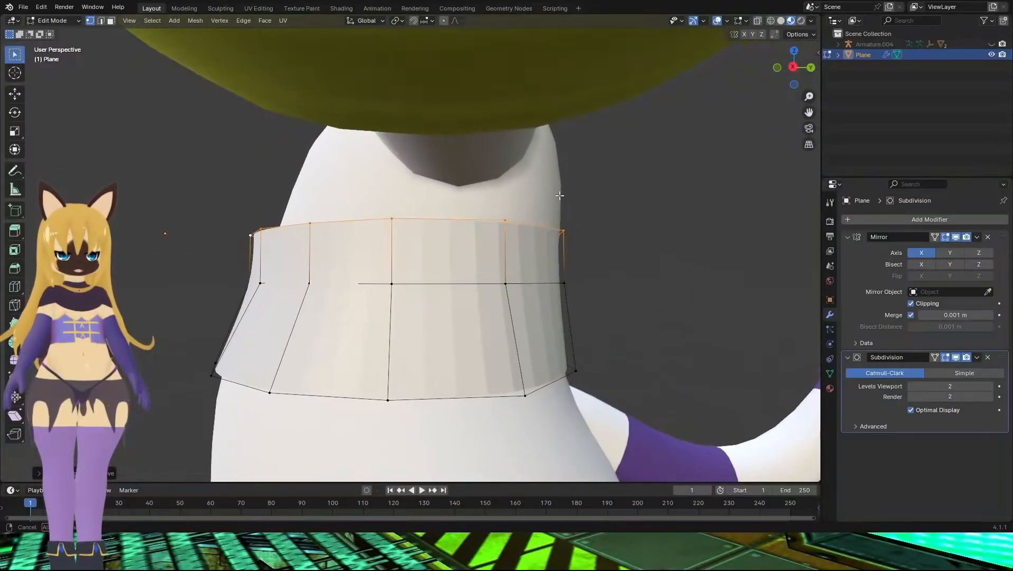
pyautogui.moveTo(294, 218); pyautogui.dragTo(265, 274, button='middle')
pyautogui.press('g')
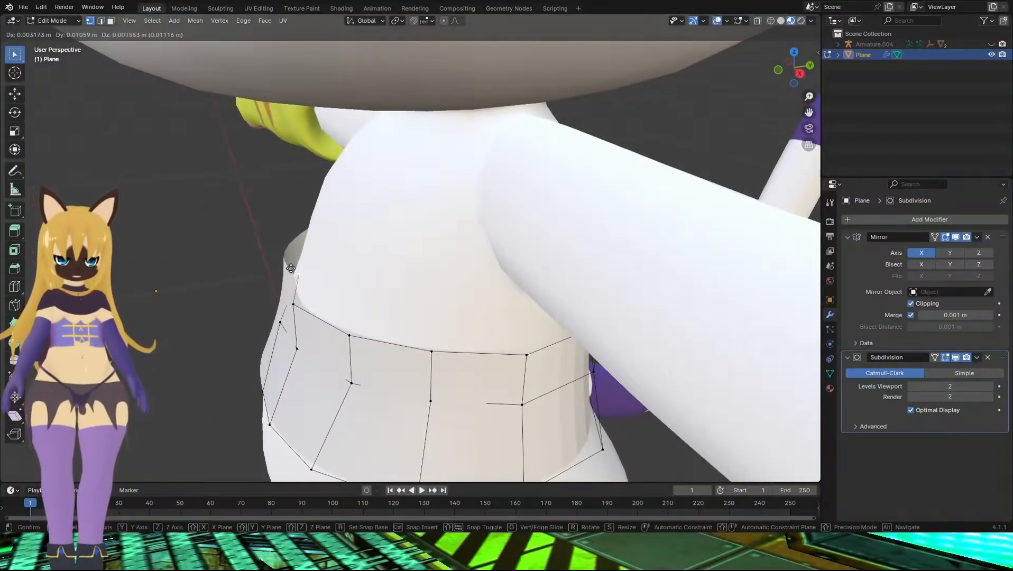
pyautogui.click(290, 272)
pyautogui.click(299, 305)
pyautogui.press('g')
pyautogui.click(319, 300)
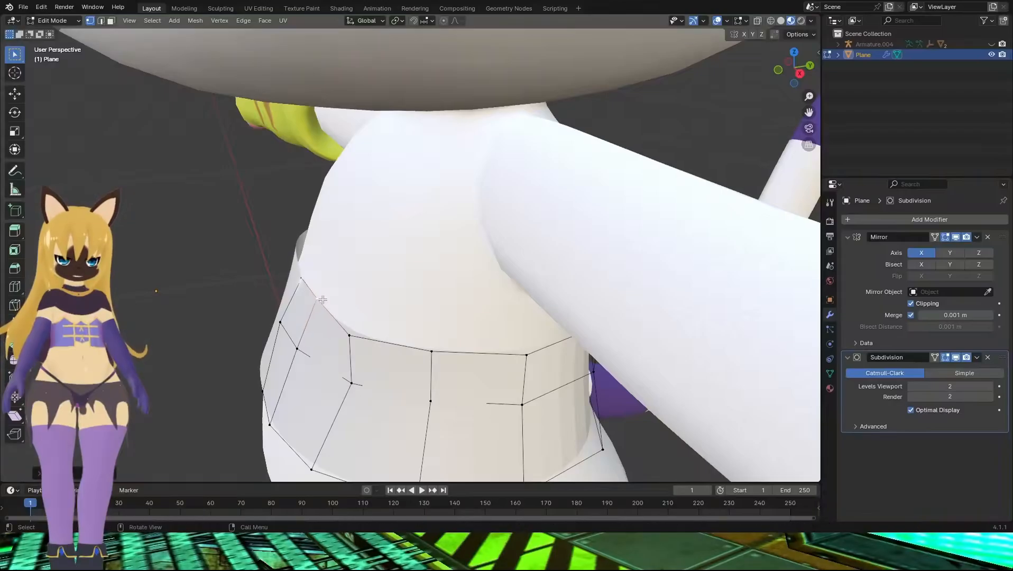
# Pull the upper vertices at the band's side and back inward so they sit close to the torso beneath the arm
pyautogui.moveTo(351, 335); pyautogui.dragTo(405, 389, button='middle')
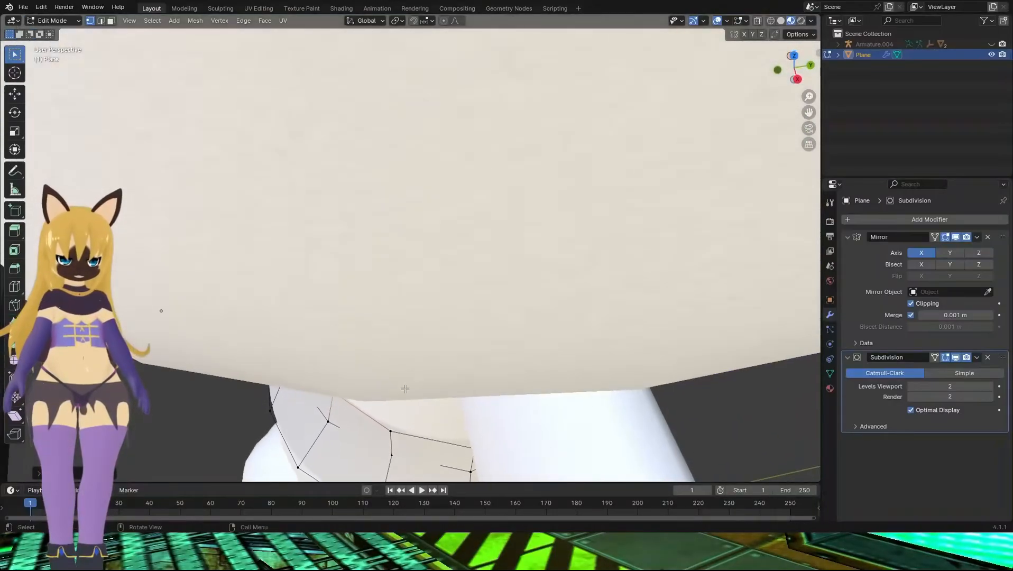
pyautogui.moveTo(390, 436); pyautogui.dragTo(226, 281, button='middle')
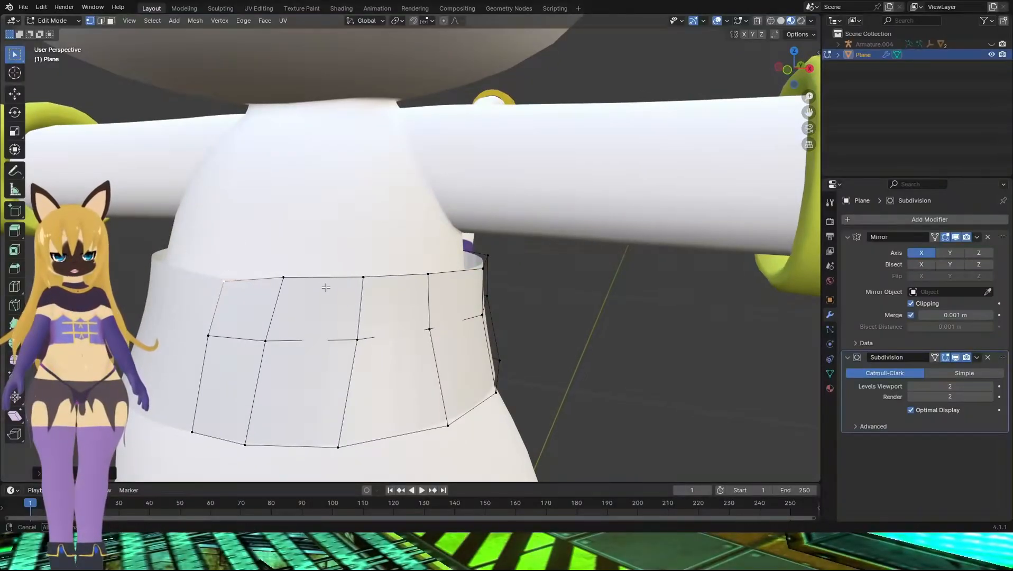
pyautogui.moveTo(326, 287); pyautogui.dragTo(286, 302, button='middle')
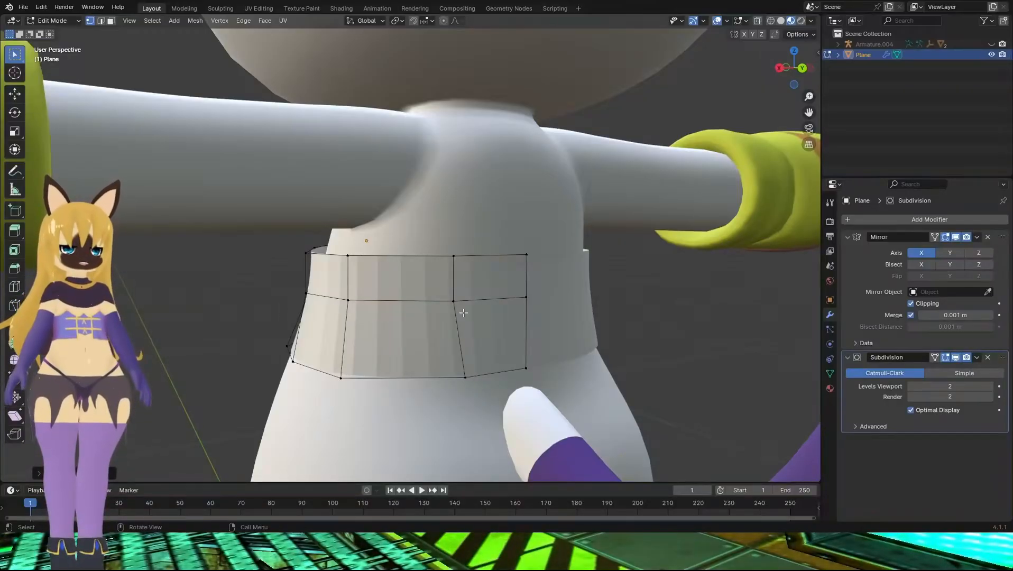
pyautogui.moveTo(463, 313); pyautogui.dragTo(389, 186, button='middle')
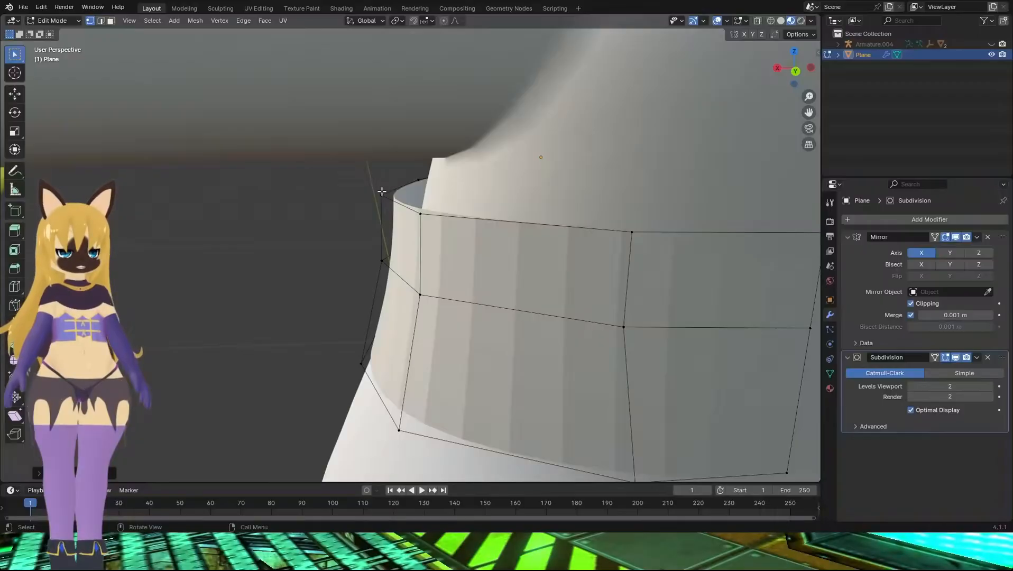
pyautogui.press('g')
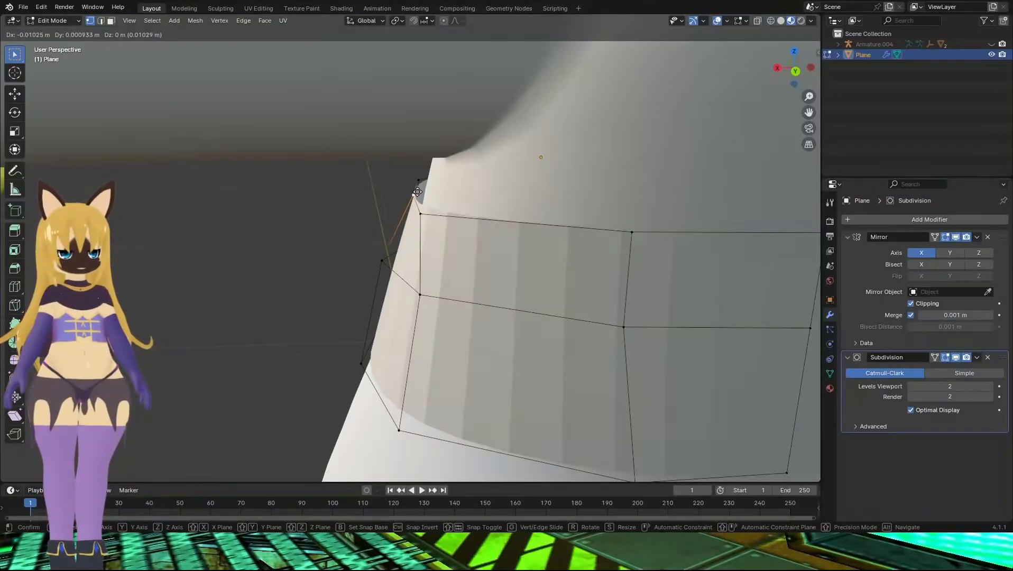
pyautogui.click(417, 192)
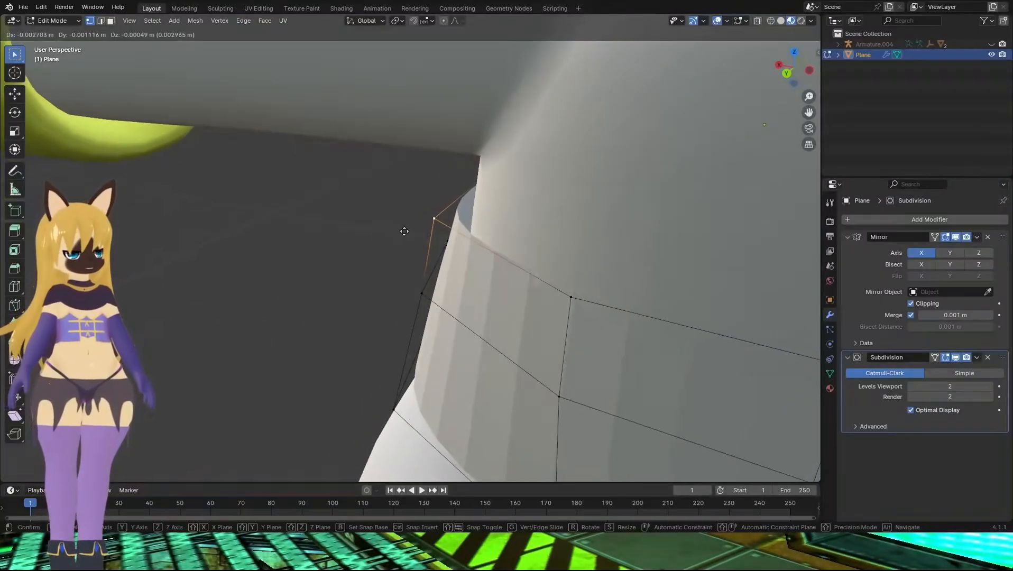
pyautogui.click(417, 233)
pyautogui.moveTo(578, 297); pyautogui.dragTo(506, 282, button='middle')
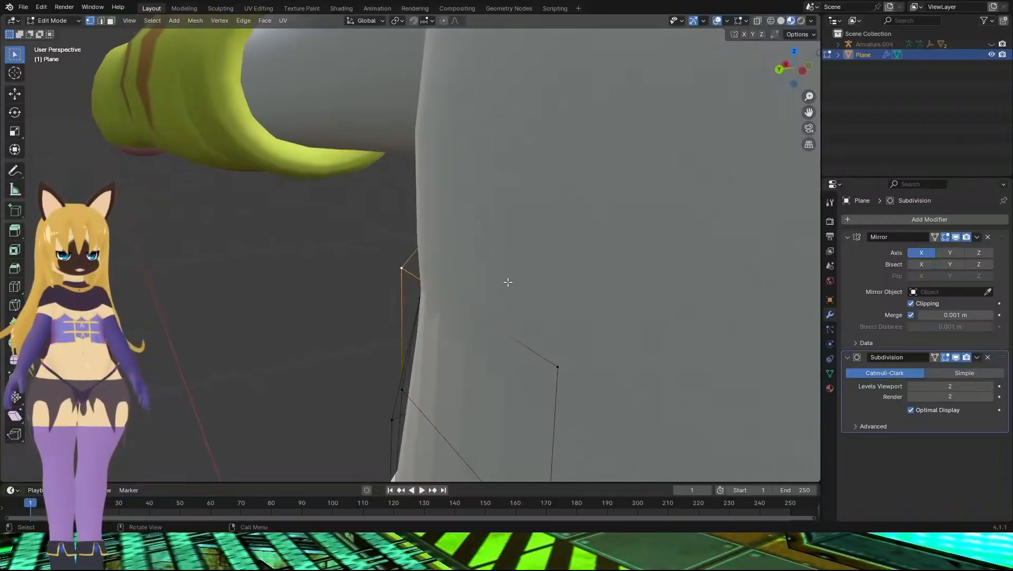
pyautogui.moveTo(565, 358); pyautogui.dragTo(543, 319, button='middle')
pyautogui.press('g')
pyautogui.click(498, 289)
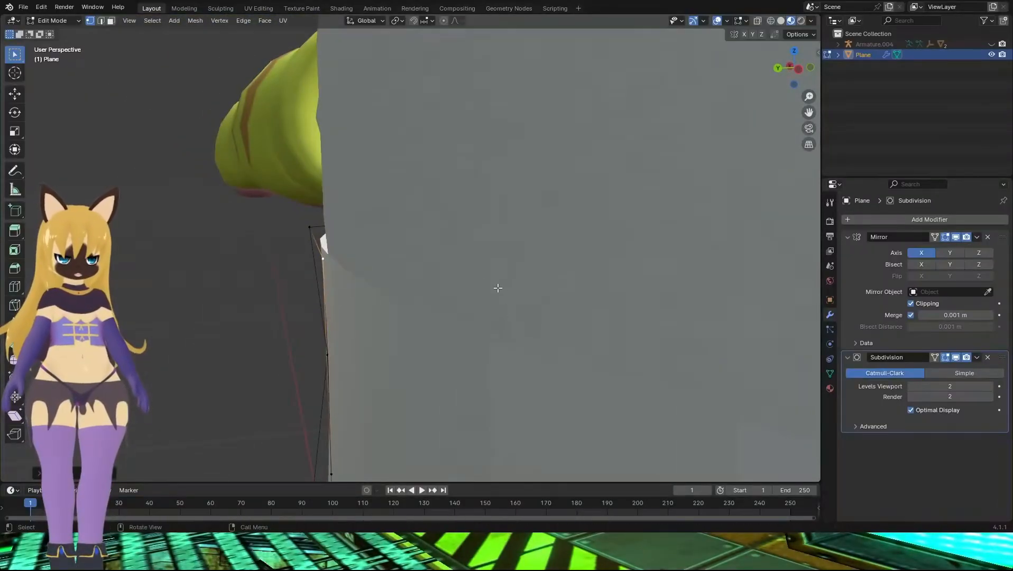
# Switch to edge selection and move the band's upper side edge under the arm slightly inward toward the torso
pyautogui.moveTo(498, 287); pyautogui.dragTo(533, 276, button='middle')
pyautogui.scroll(-3, 588, 282)
pyautogui.moveTo(268, 288); pyautogui.dragTo(412, 317, button='middle')
pyautogui.moveTo(514, 270); pyautogui.dragTo(474, 256, button='middle')
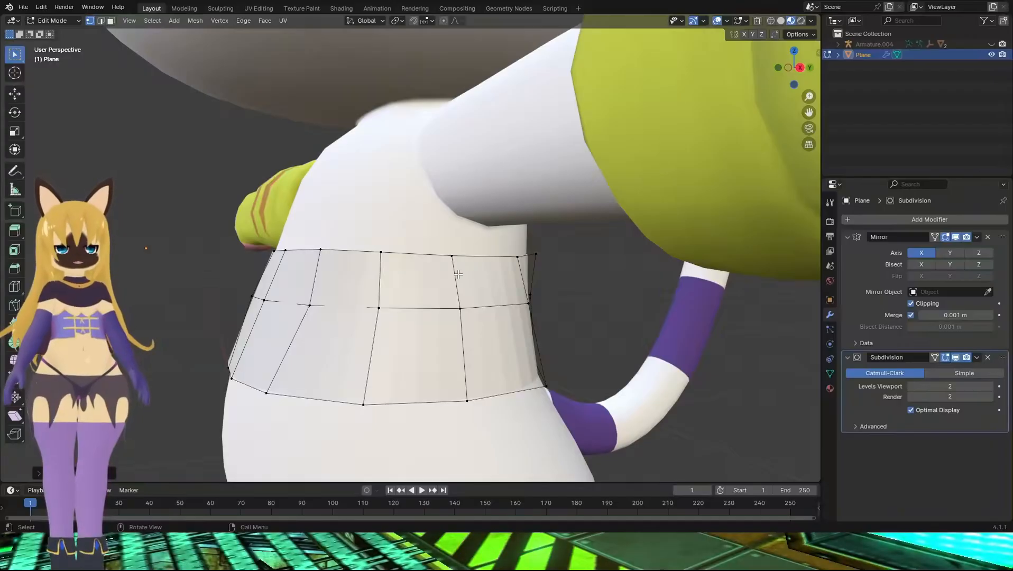
pyautogui.press('2')
pyautogui.moveTo(488, 257); pyautogui.dragTo(554, 277, button='middle')
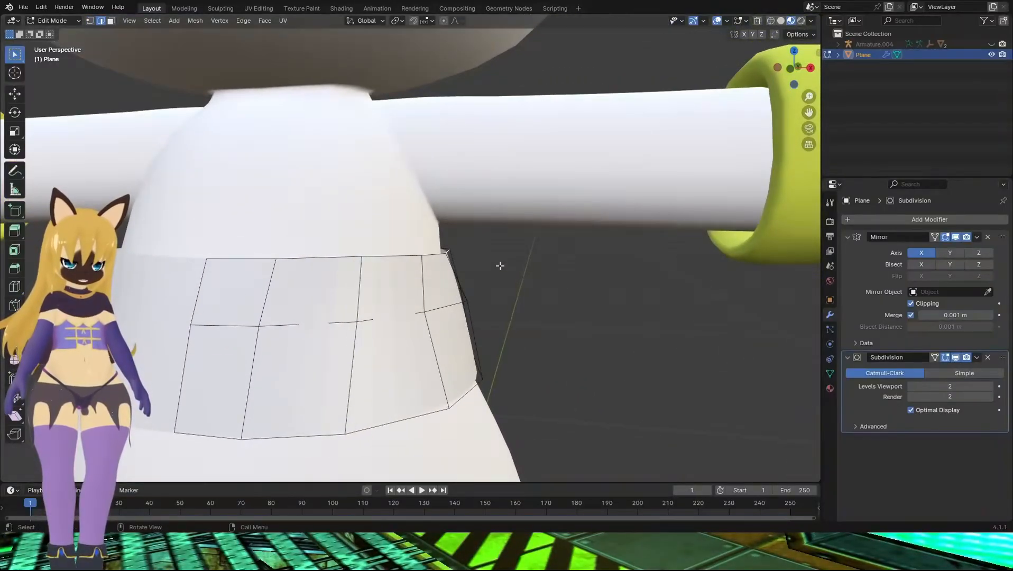
pyautogui.scroll(2, 488, 280)
pyautogui.moveTo(484, 289); pyautogui.dragTo(483, 313, button='middle')
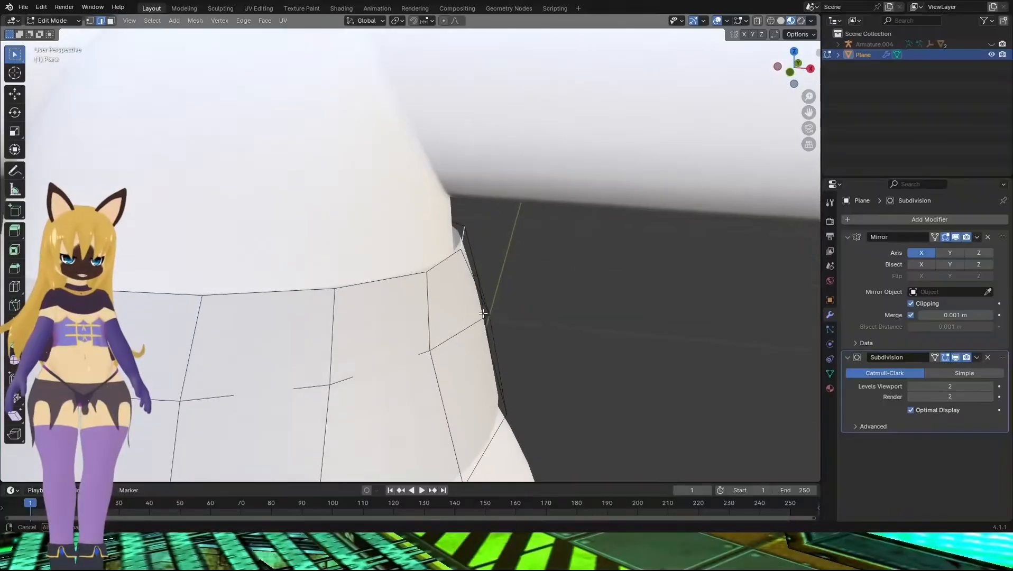
pyautogui.press('g')
pyautogui.click(481, 301)
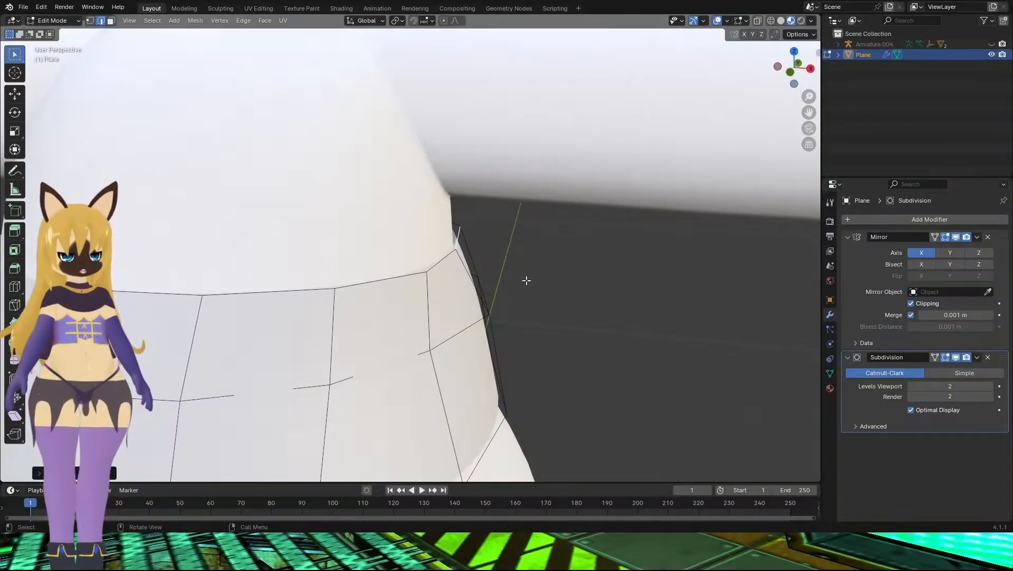
# Extrude the upper side edge upward toward the armpit, then extend it outward beneath the arm
pyautogui.moveTo(525, 280)
pyautogui.mouseDown(button='middle')
pyautogui.moveTo(411, 267)
pyautogui.moveTo(397, 244)
pyautogui.moveTo(527, 271)
pyautogui.moveTo(517, 266)
pyautogui.mouseUp(button='middle')
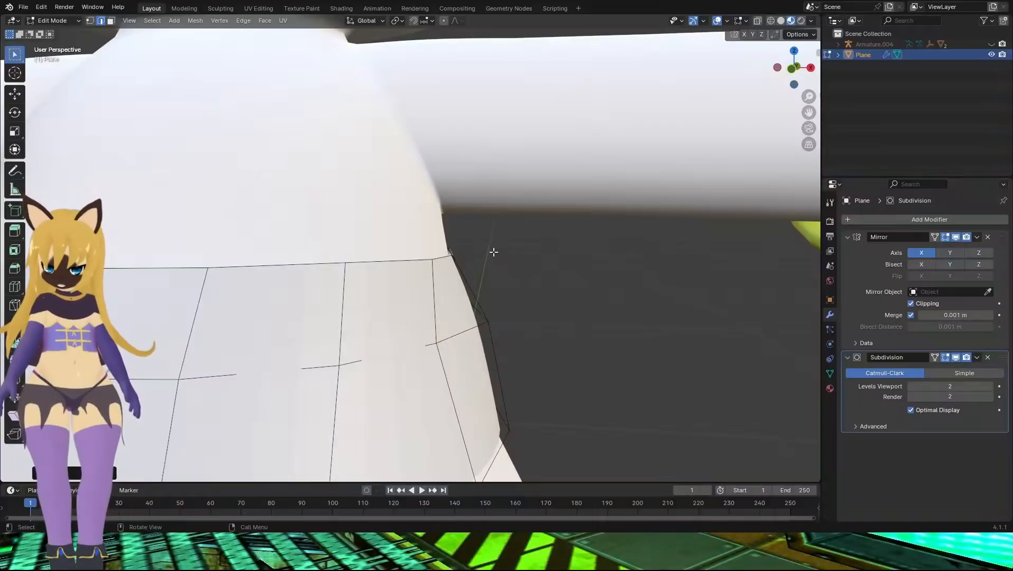
pyautogui.press('g')
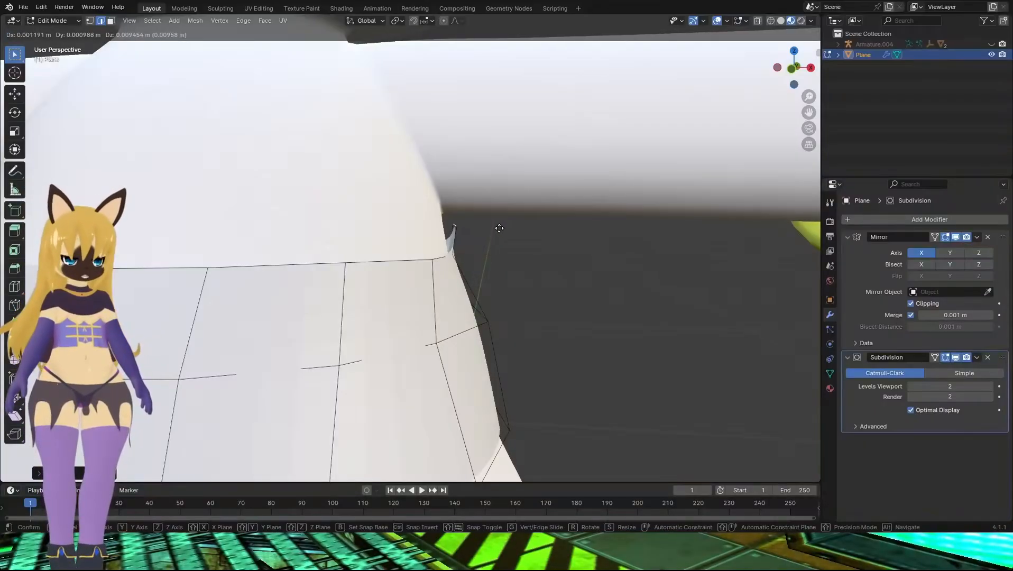
pyautogui.click(499, 228)
pyautogui.moveTo(499, 228); pyautogui.dragTo(502, 206, button='middle')
pyautogui.press('g')
pyautogui.click(593, 224)
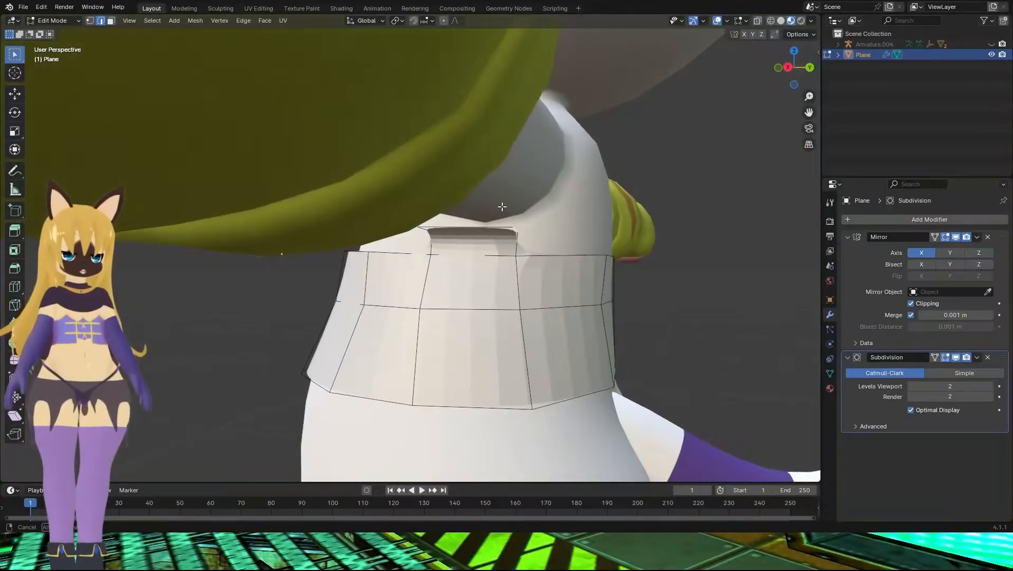
# Extrude the edge in segments up behind the arm, over the shoulder and down the front to form a strap
pyautogui.press('g')
pyautogui.moveTo(554, 157); pyautogui.dragTo(581, 63, button='middle')
pyautogui.click(519, 20)
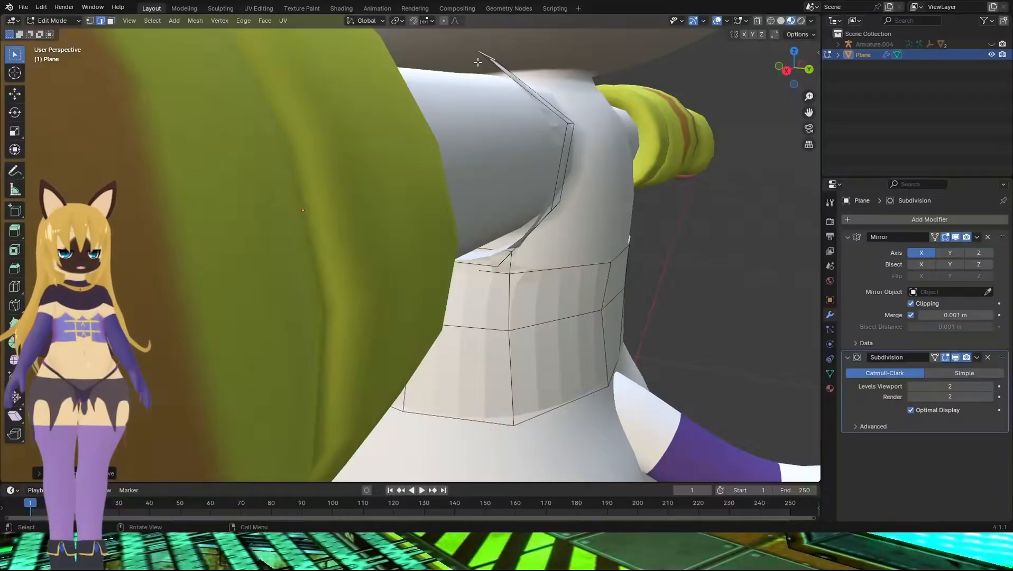
pyautogui.moveTo(520, 20); pyautogui.dragTo(392, 93, button='middle')
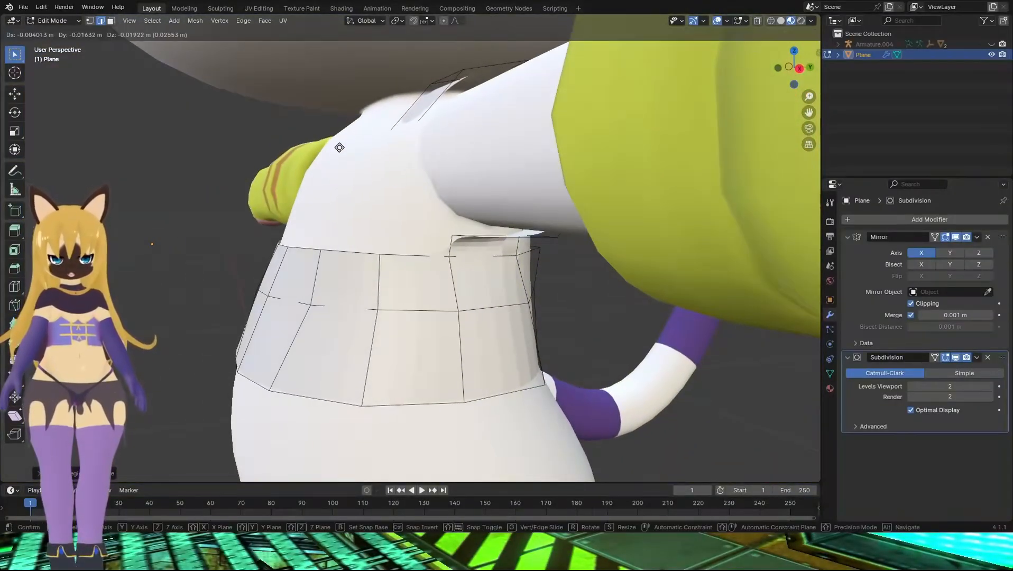
pyautogui.press('e')
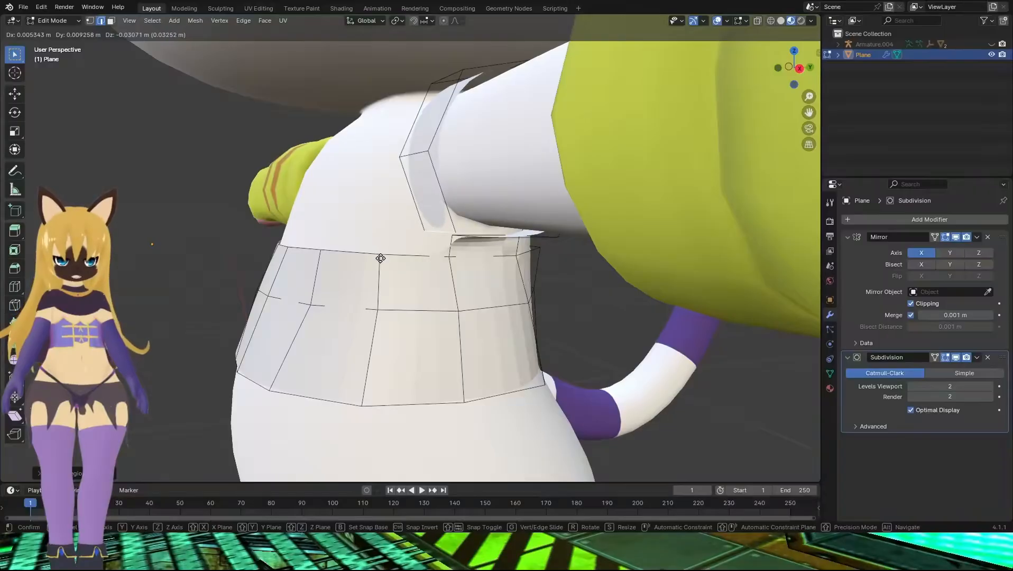
pyautogui.click(361, 243)
pyautogui.moveTo(377, 255); pyautogui.dragTo(493, 247, button='middle')
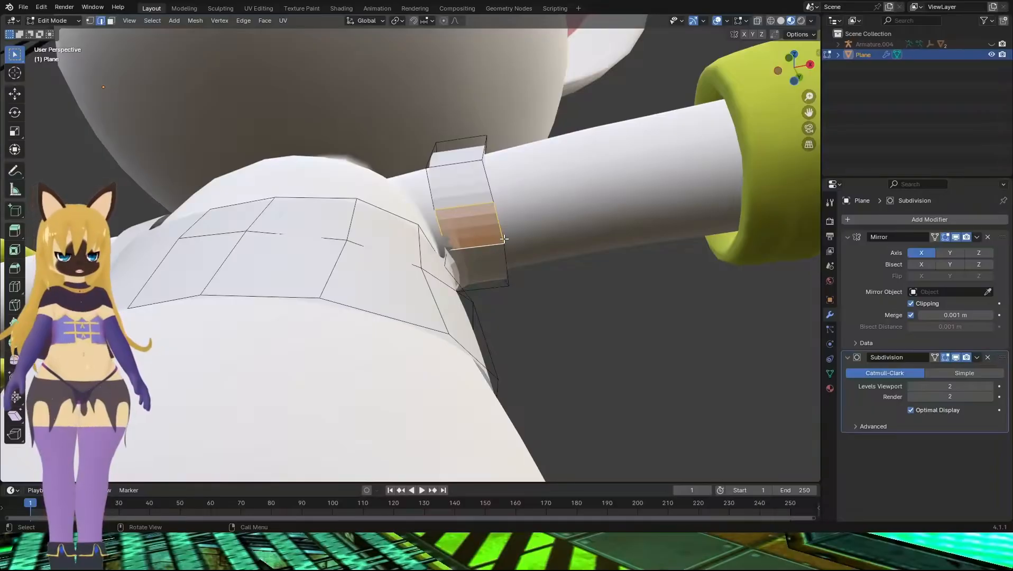
pyautogui.hotkey('alt', 'a')
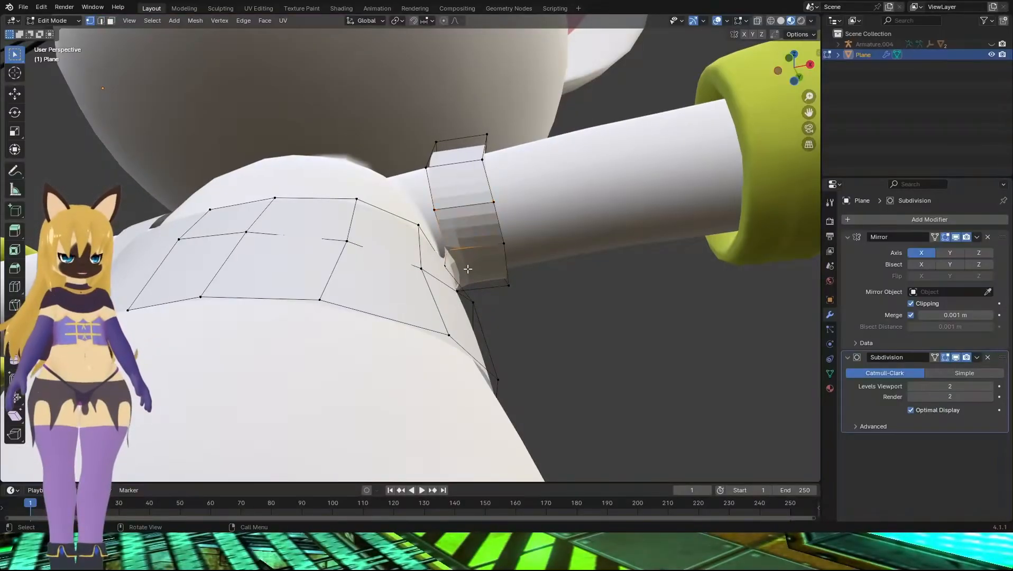
# Nudge the strap's lowest edge beneath the arm slightly outward and down
pyautogui.moveTo(468, 269); pyautogui.dragTo(451, 284, button='middle')
pyautogui.press('g')
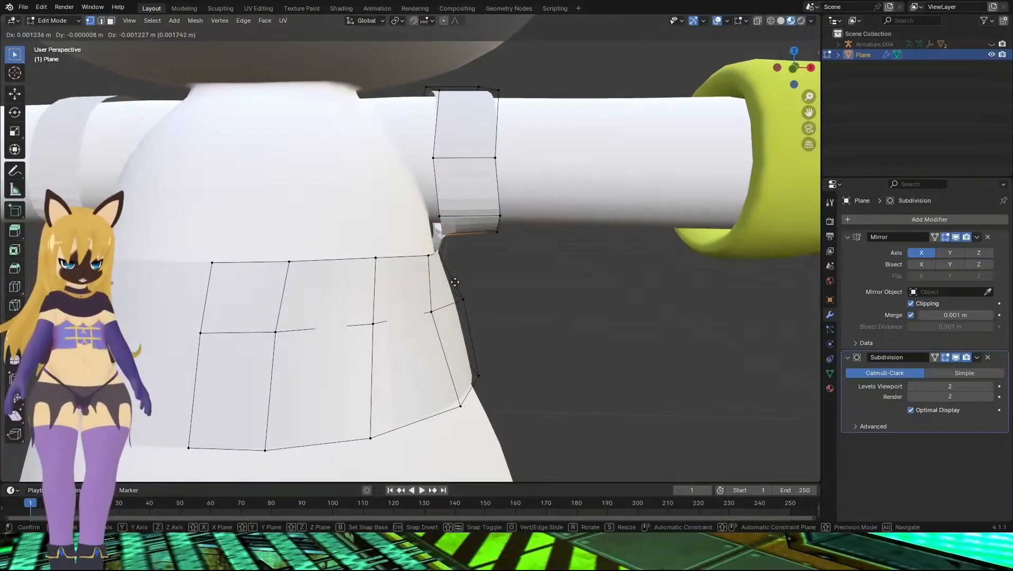
pyautogui.click(452, 287)
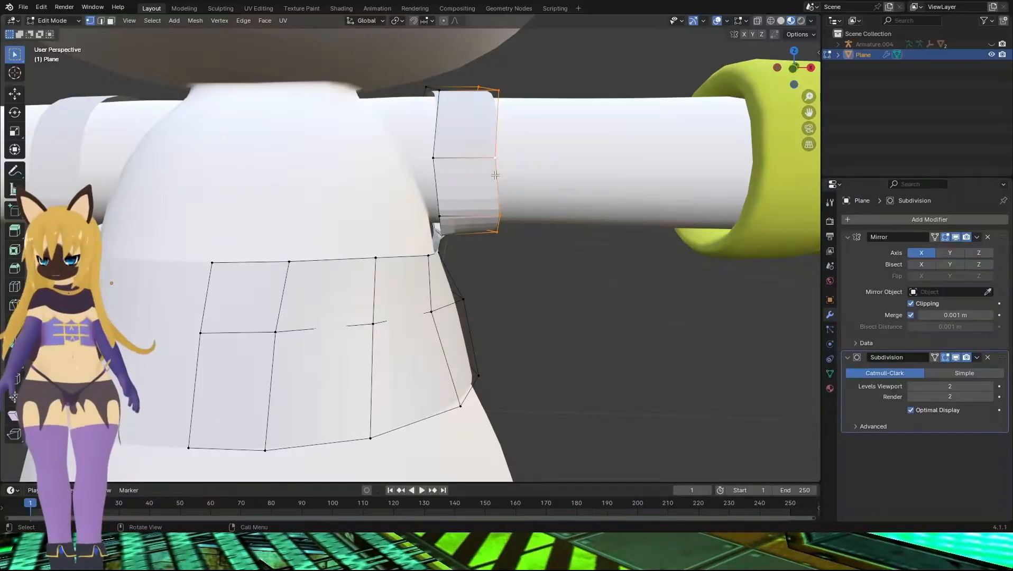
# Flatten the strap's outer edge loop around the arm by scaling it along the X axis
pyautogui.press('s')
pyautogui.press('z')
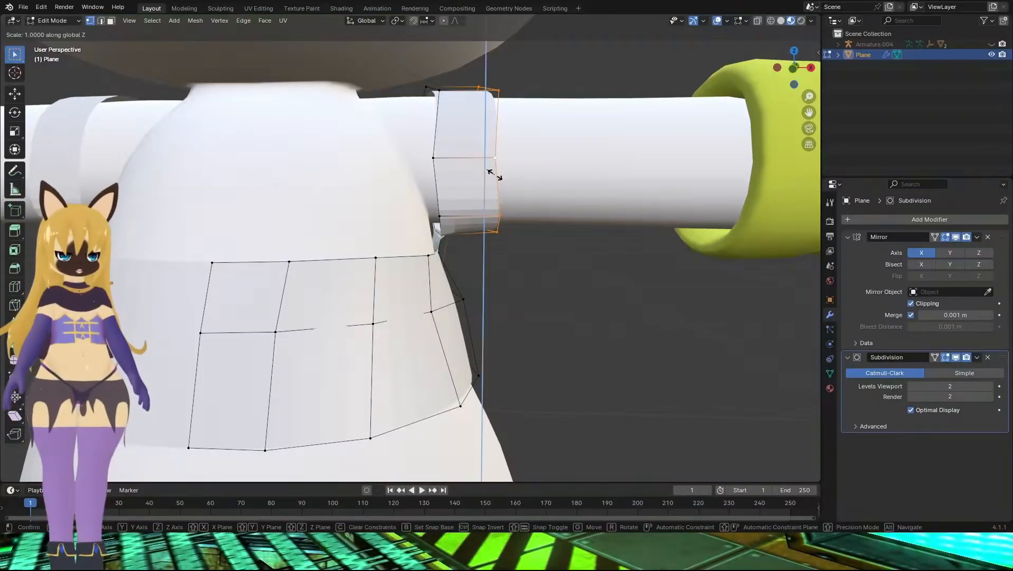
pyautogui.press('z')
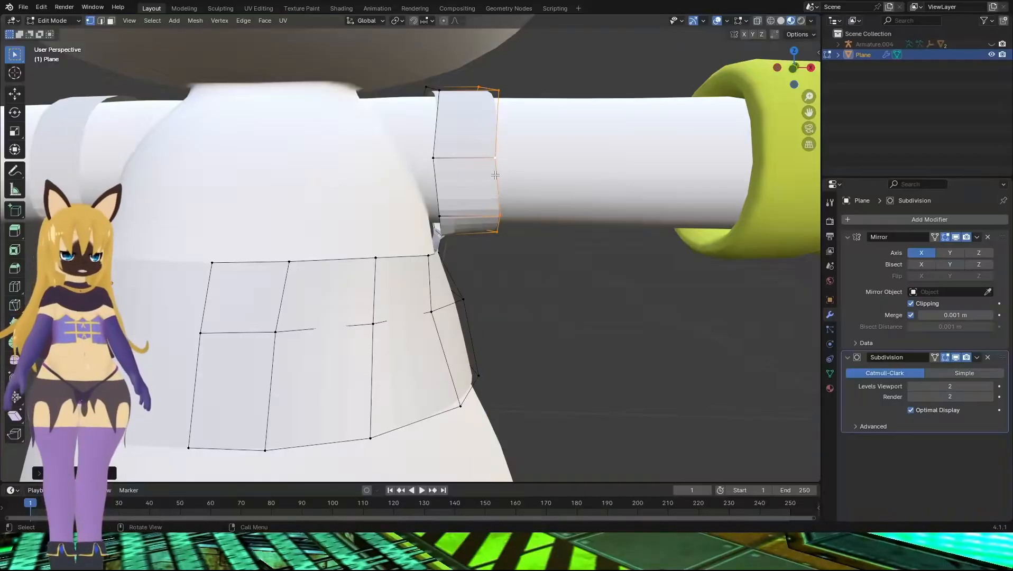
pyautogui.press('x')
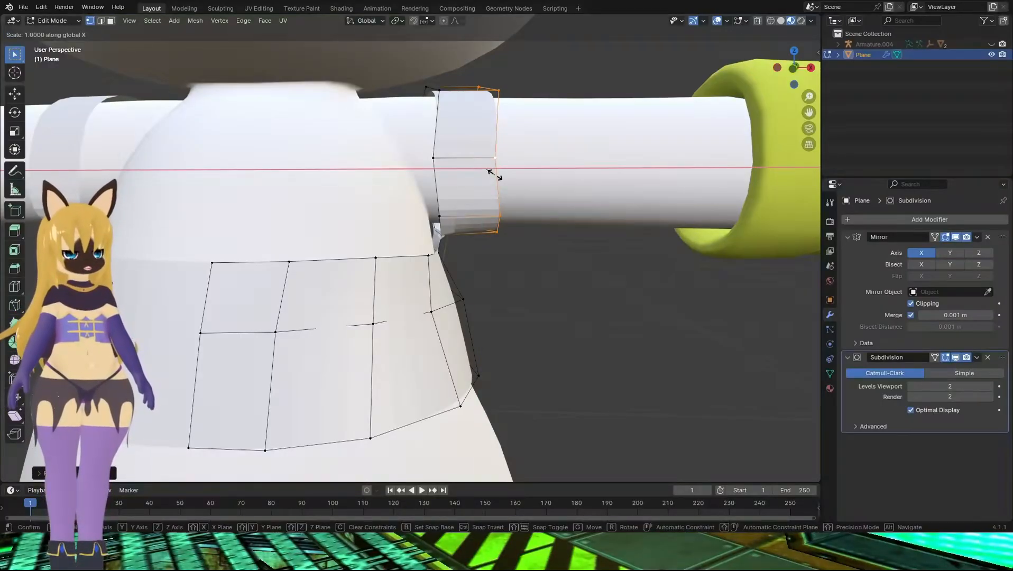
pyautogui.press('Return')
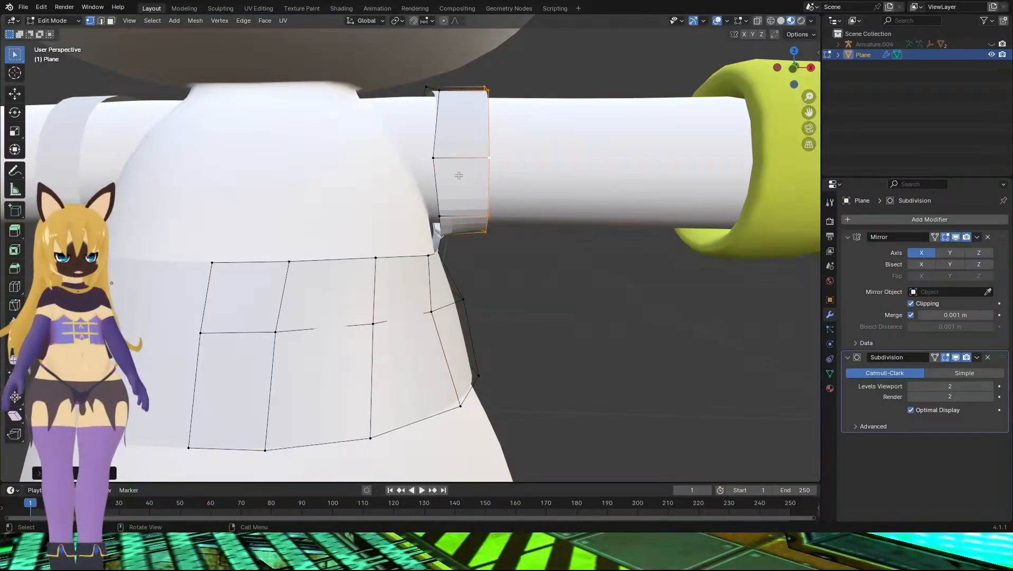
# Try to flatten the strap's inner edge loop with a scale of 0 along X, and undo it
pyautogui.press('x')
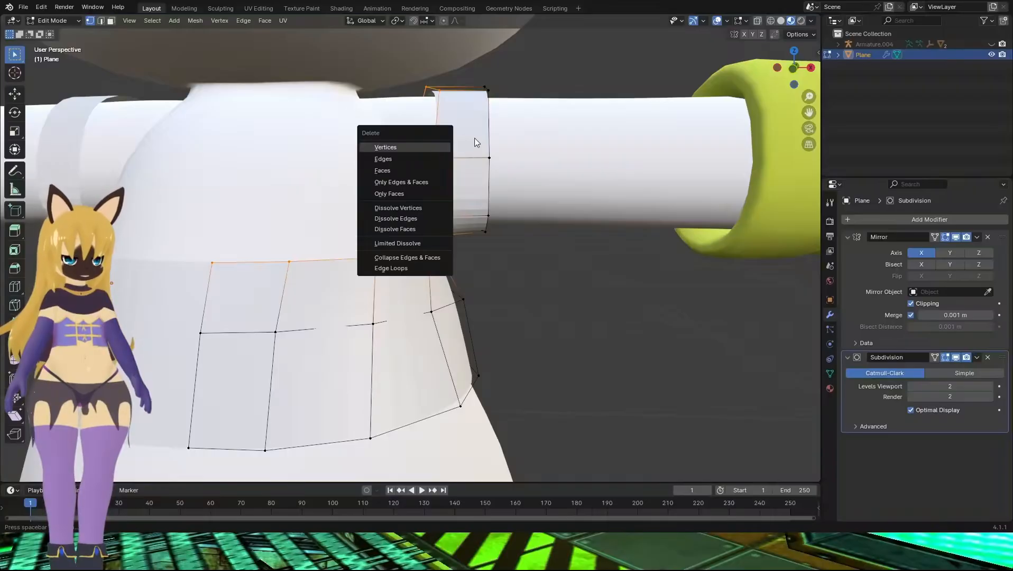
pyautogui.press('Escape')
pyautogui.press('s')
pyautogui.press('x')
pyautogui.press('0')
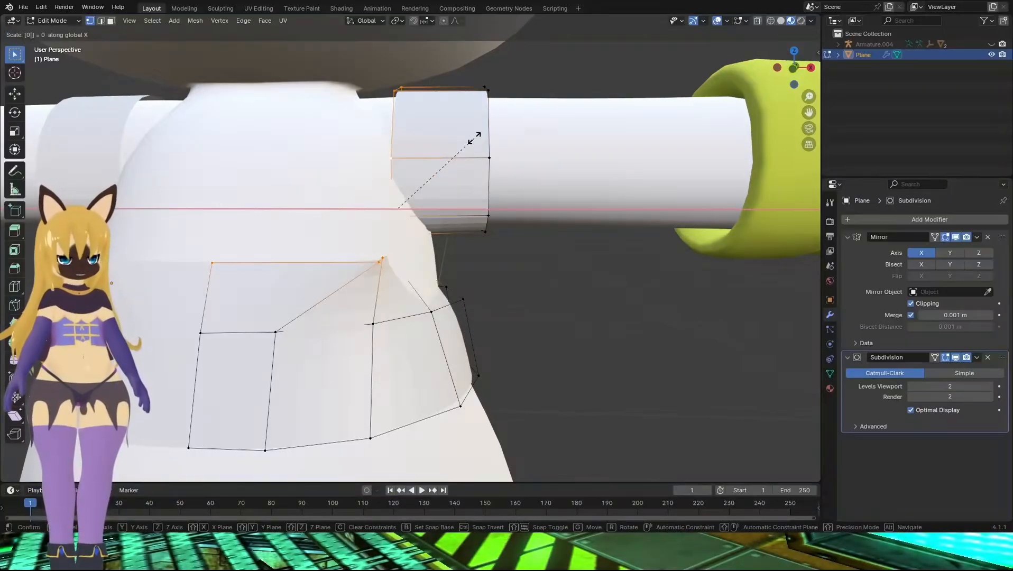
pyautogui.press('Return')
pyautogui.hotkey('ctrl', 'z')
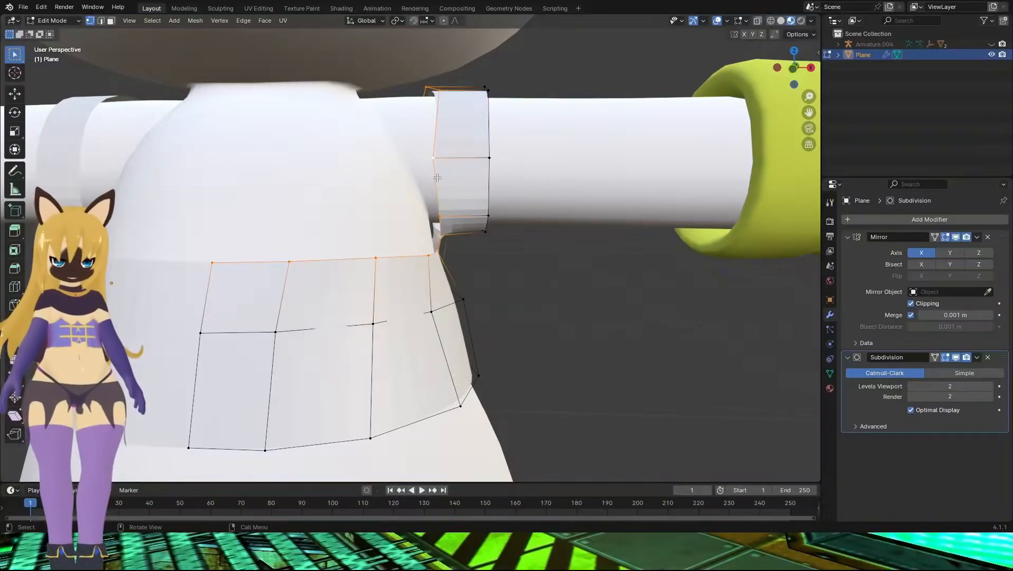
# Select the strap's inner front vertices separately and move them slightly toward the torso
pyautogui.hotkey('alt', 'a')
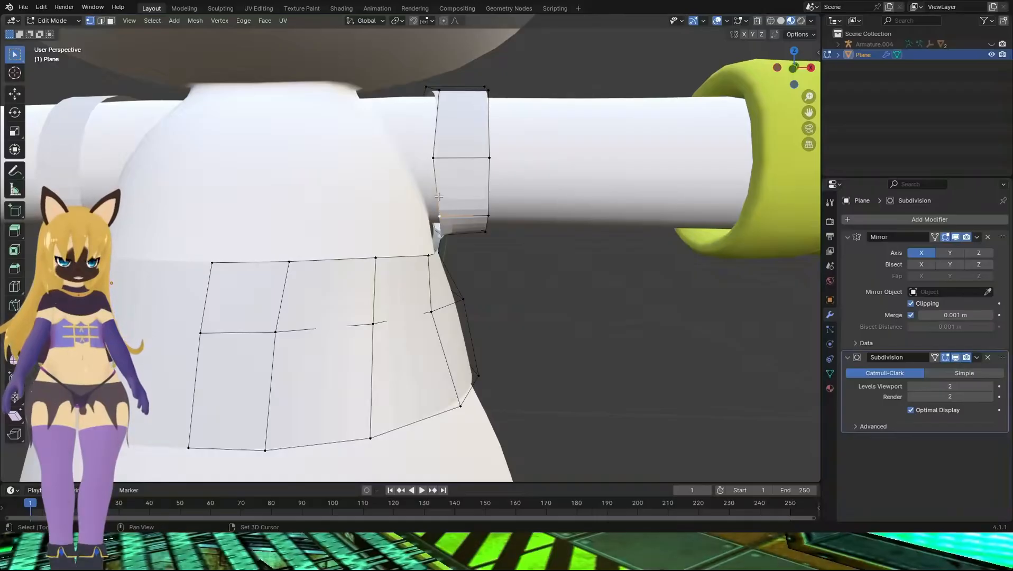
pyautogui.click(434, 159)
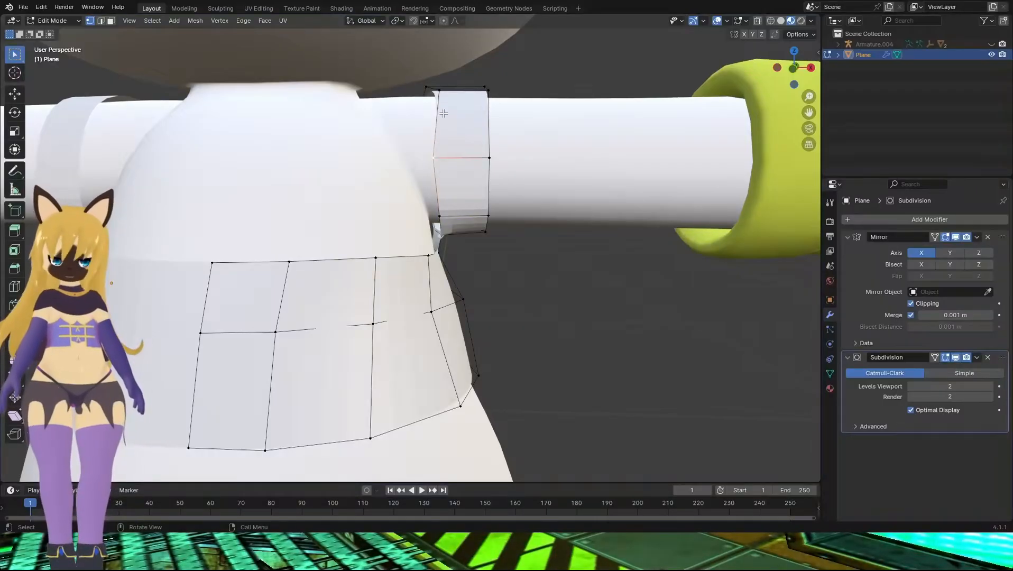
pyautogui.moveTo(438, 93); pyautogui.dragTo(428, 97)
# Extrude the band's upper back edge near the armpit upward and merge its outer vertex with the strap's vertex beneath the arm
pyautogui.moveTo(427, 97); pyautogui.dragTo(347, 196, button='middle')
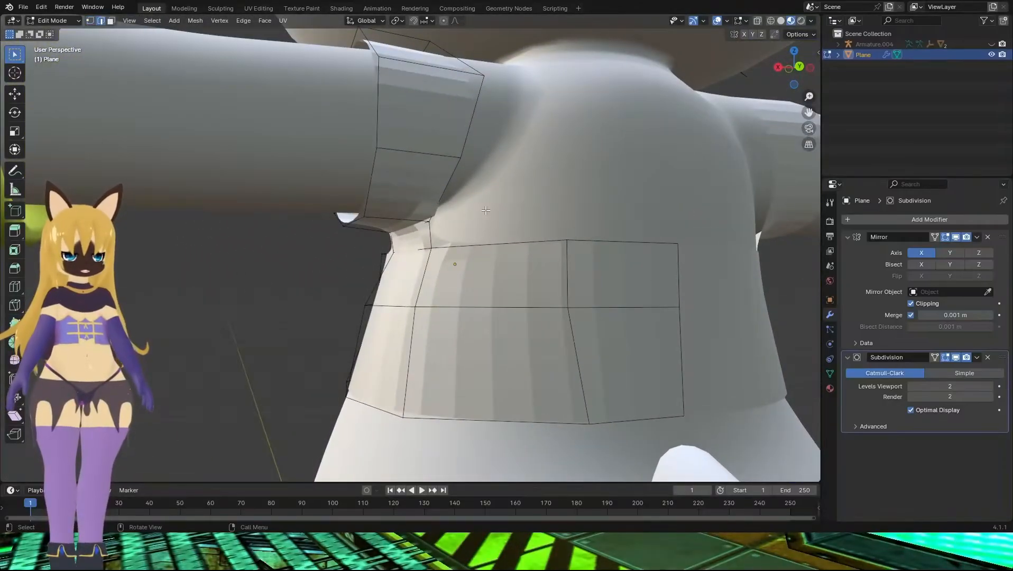
pyautogui.moveTo(485, 211); pyautogui.dragTo(494, 229, button='middle')
pyautogui.moveTo(521, 272); pyautogui.dragTo(497, 258, button='middle')
pyautogui.press('g')
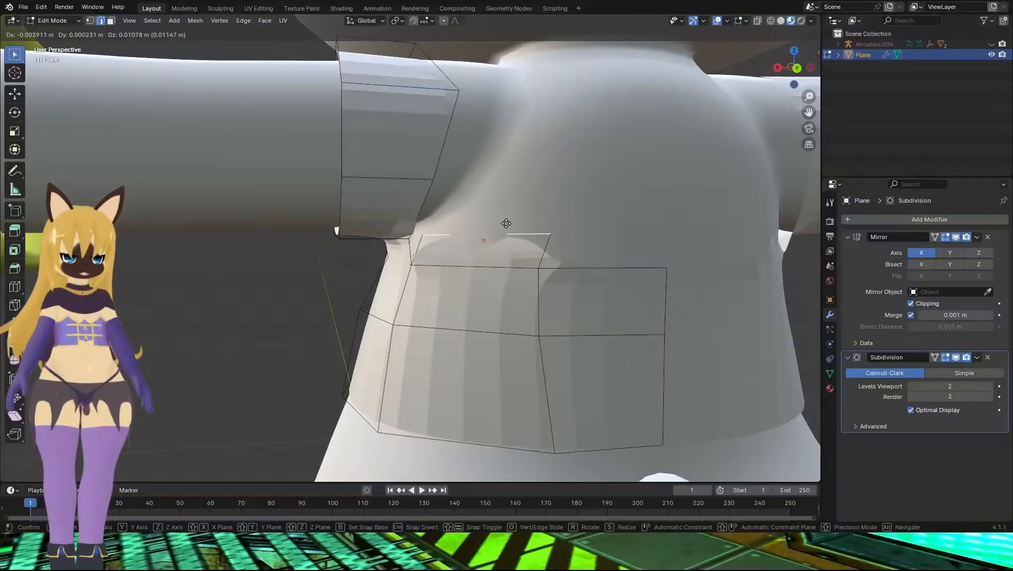
pyautogui.click(506, 224)
pyautogui.moveTo(539, 220); pyautogui.dragTo(463, 201, button='middle')
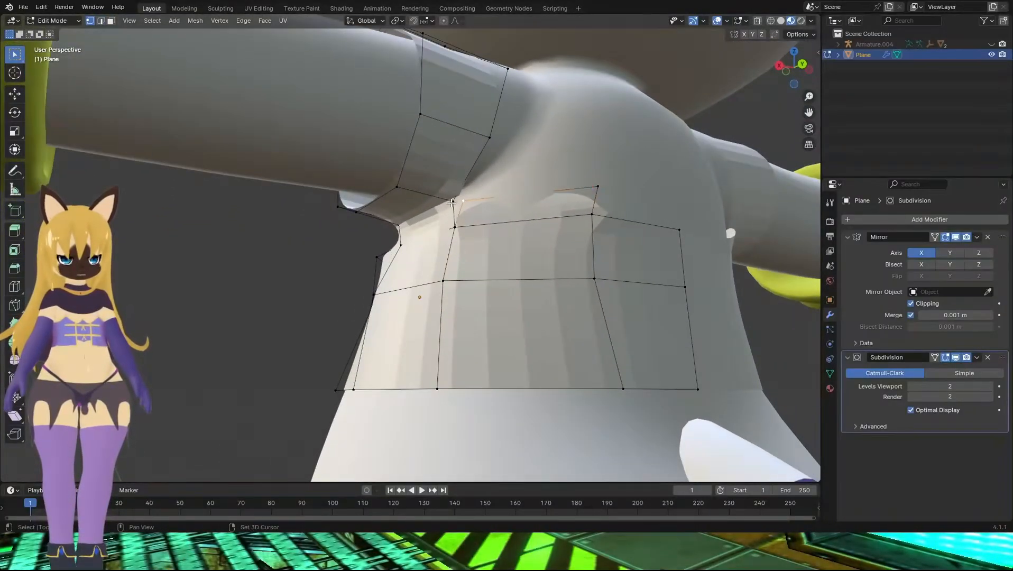
pyautogui.press('m')
pyautogui.click(449, 205)
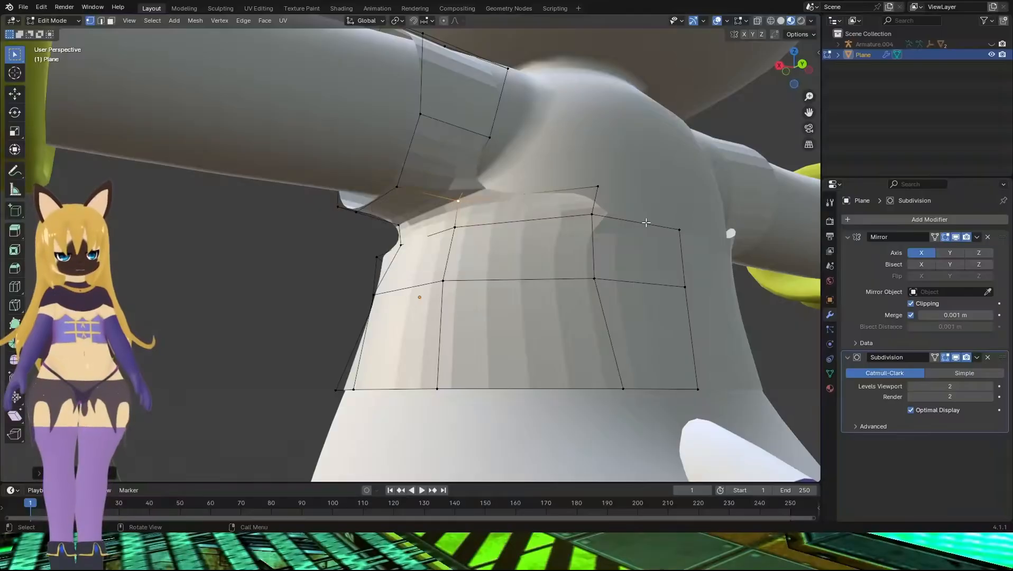
# Extrude the adjoining upper edge at the centre back upward and merge the meeting top vertices
pyautogui.moveTo(450, 208); pyautogui.dragTo(566, 237, button='middle')
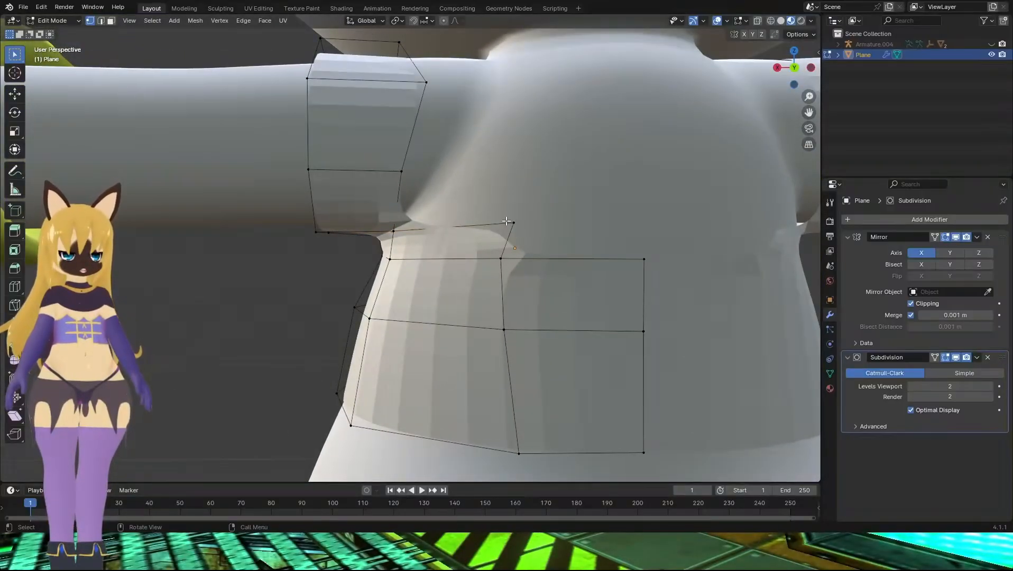
pyautogui.click(557, 259)
pyautogui.press('g')
pyautogui.click(569, 219)
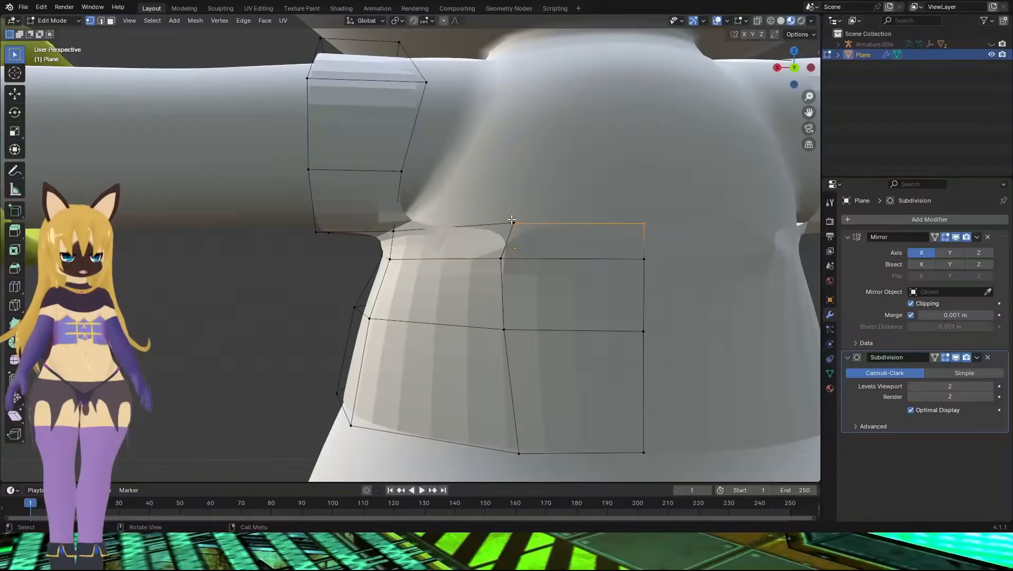
pyautogui.press('m')
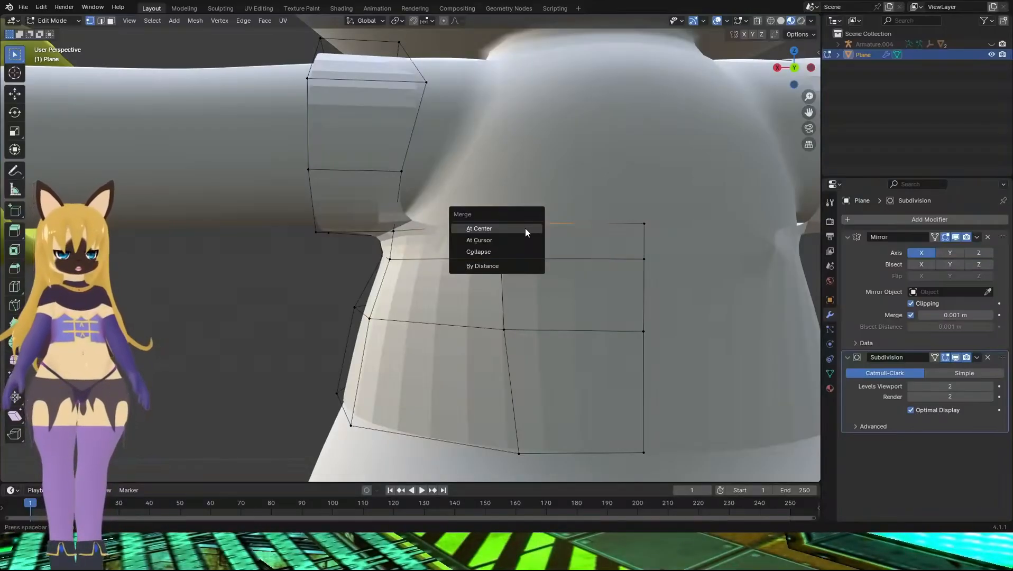
pyautogui.click(526, 228)
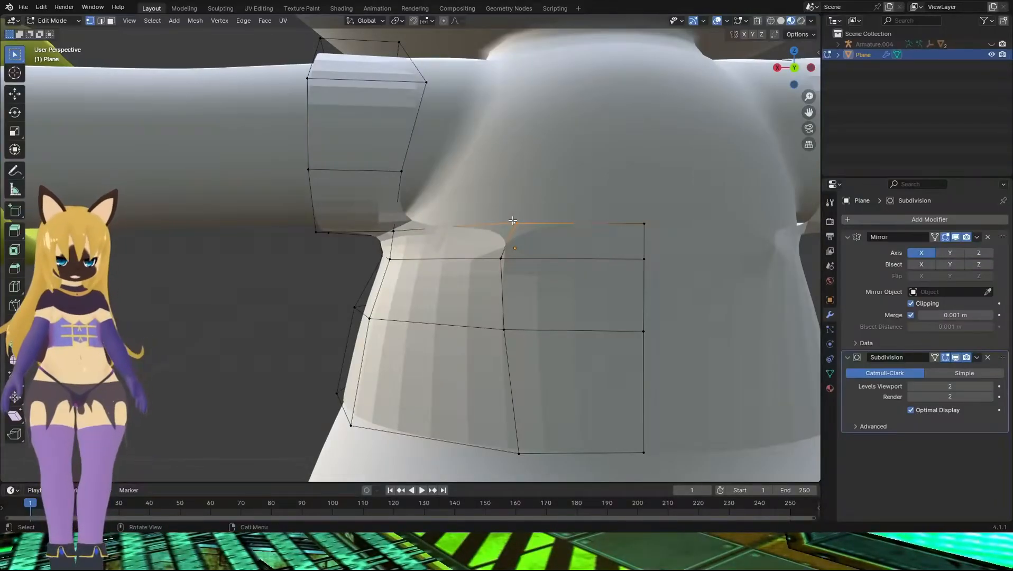
pyautogui.press('m')
pyautogui.click(512, 220)
# Extrude the band's upper front edge beside the armpit upward to continue the new row
pyautogui.moveTo(511, 220); pyautogui.dragTo(423, 248, button='middle')
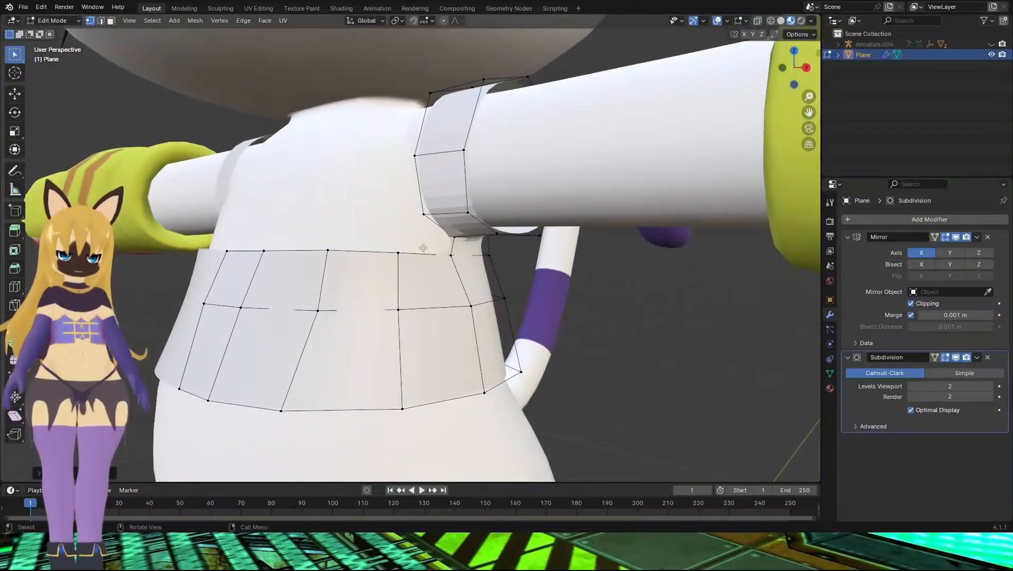
pyautogui.moveTo(425, 254); pyautogui.dragTo(421, 228)
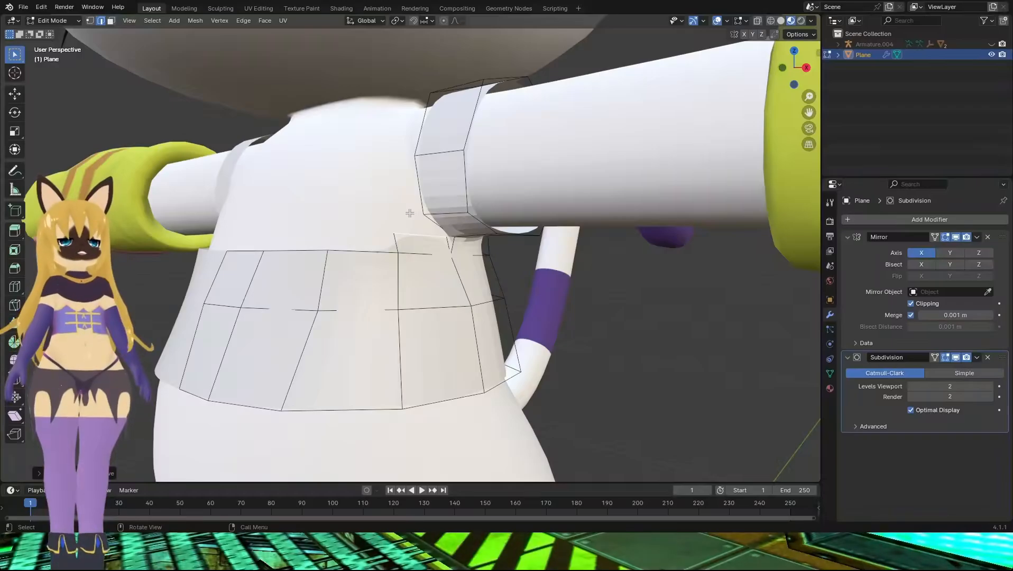
pyautogui.keyDown('shift'); pyautogui.moveTo(412, 223); pyautogui.dragTo(475, 196, button='middle'); pyautogui.keyUp('shift')
pyautogui.scroll(2, 425, 206)
pyautogui.scroll(3, 392, 179)
pyautogui.press('1')
pyautogui.click(513, 189)
# Extrude the remaining upper front edges of the band upward in segments toward the centre
pyautogui.click(318, 228)
pyautogui.press('e')
pyautogui.click(477, 267)
pyautogui.press('e')
pyautogui.click(609, 213)
pyautogui.keyDown('shift'); pyautogui.click(615, 216); pyautogui.keyUp('shift')
pyautogui.moveTo(615, 216); pyautogui.dragTo(650, 218, button='middle')
pyautogui.click(350, 269)
pyautogui.press('e')
pyautogui.click(434, 212)
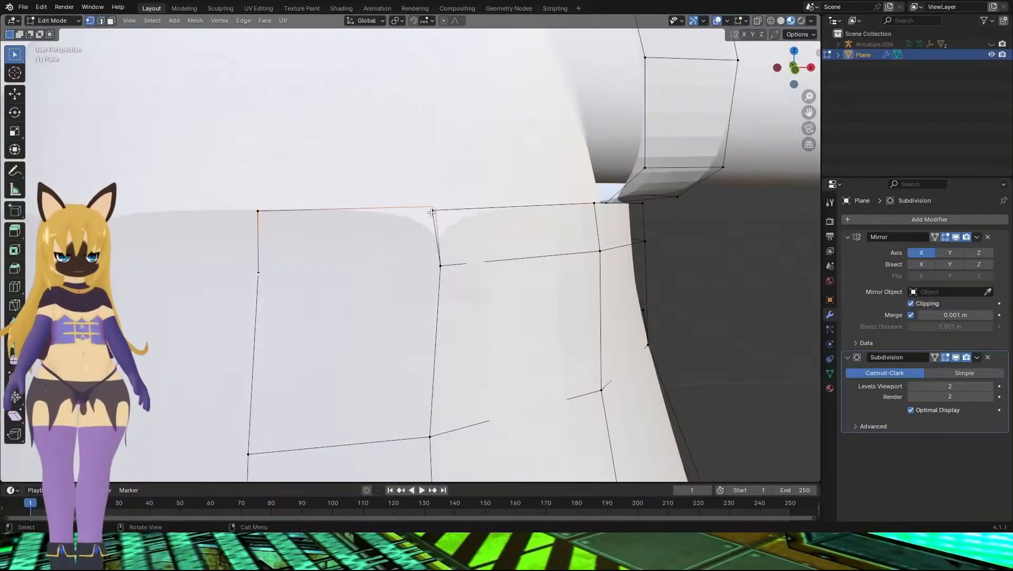
# Merge the neighbouring top vertices of the new front row and reposition them against the torso
pyautogui.moveTo(435, 212); pyautogui.dragTo(520, 217, button='middle')
pyautogui.press('m')
pyautogui.click(408, 204)
pyautogui.click(522, 131)
pyautogui.moveTo(522, 131); pyautogui.dragTo(476, 169, button='middle')
pyautogui.press('g')
pyautogui.click(475, 281)
pyautogui.click(501, 157)
pyautogui.press('g')
pyautogui.click(504, 217)
# Reposition the top row's vertices from beneath the arm around to the upper back so they follow the torso
pyautogui.moveTo(504, 217); pyautogui.dragTo(264, 249, button='middle')
pyautogui.scroll(-5, 265, 249)
pyautogui.scroll(4, 638, 211)
pyautogui.press('2')
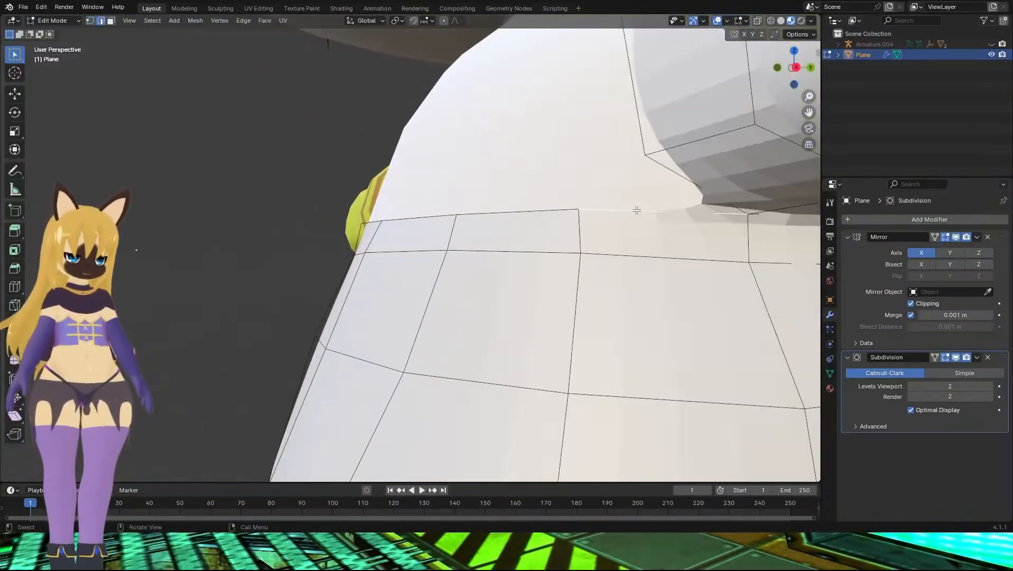
pyautogui.keyDown('shift'); pyautogui.moveTo(638, 210); pyautogui.dragTo(447, 223, button='middle'); pyautogui.keyUp('shift')
pyautogui.click(510, 206)
pyautogui.click(89, 21)
pyautogui.click(282, 245)
pyautogui.scroll(-2, 392, 238)
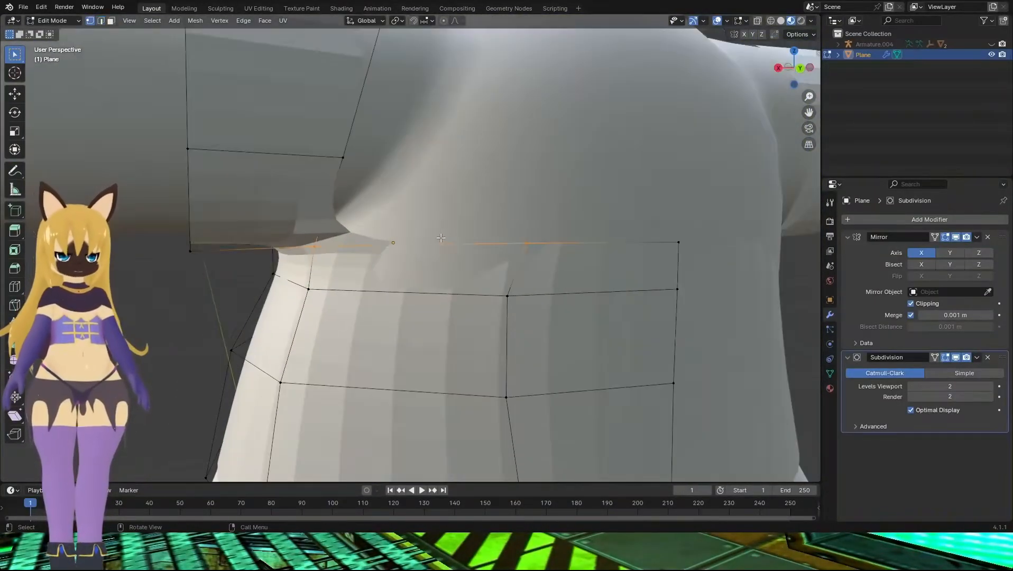
pyautogui.moveTo(391, 238); pyautogui.dragTo(375, 333, button='middle')
pyautogui.click(465, 218)
pyautogui.press('g')
pyautogui.click(521, 217)
pyautogui.press('g')
pyautogui.click(181, 188)
pyautogui.press('g')
pyautogui.click(549, 204)
# Extrude the upper back edges upward in further rows behind the arm and merge the adjoining segments' vertices
pyautogui.keyDown('alt'); pyautogui.click(349, 248); pyautogui.keyUp('alt')
pyautogui.press('e')
pyautogui.press('1')
pyautogui.press('m')
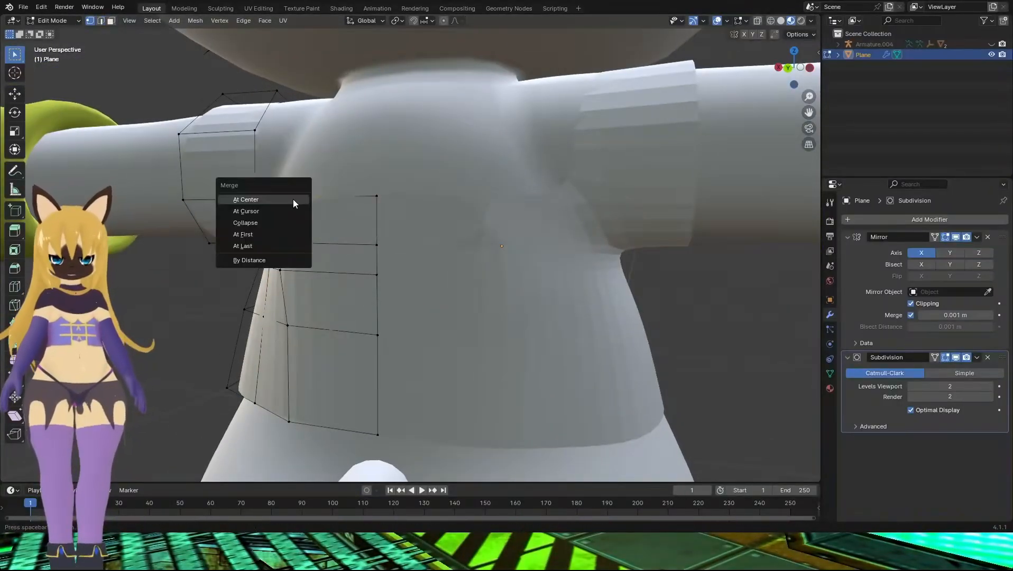
pyautogui.click(294, 204)
pyautogui.moveTo(294, 204); pyautogui.dragTo(391, 211, button='middle')
pyautogui.press('e')
pyautogui.click(507, 136)
pyautogui.press('m')
pyautogui.click(442, 244)
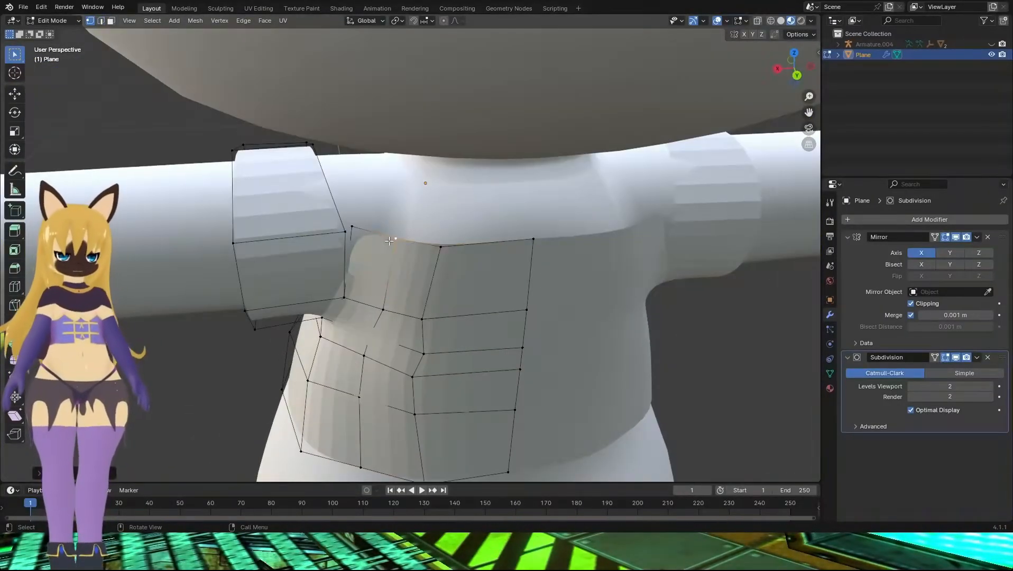
# Try to fill and extrude the front edge beside the strap, and undo these attempts
pyautogui.moveTo(441, 243); pyautogui.dragTo(524, 227, button='middle')
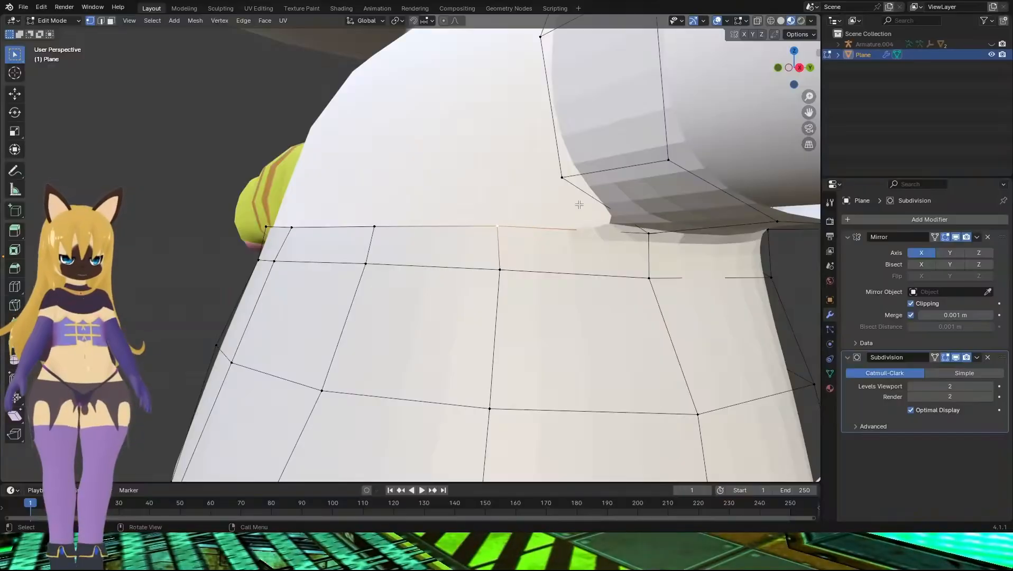
pyautogui.moveTo(586, 198); pyautogui.dragTo(630, 206, button='middle')
pyautogui.press('f')
pyautogui.click(454, 231)
pyautogui.press('e')
pyautogui.hotkey('ctrl', 'z')
pyautogui.hotkey('ctrl', 'z')
pyautogui.moveTo(492, 212); pyautogui.dragTo(555, 222, button='middle')
pyautogui.scroll(-3, 521, 204)
pyautogui.hotkey('ctrl', 'z')
# Merge the front row's vertex near the armpit with the neighbouring vertex of the strap
pyautogui.press('1')
pyautogui.click(468, 216)
pyautogui.keyDown('shift'); pyautogui.click(502, 189); pyautogui.keyUp('shift')
pyautogui.press('m')
pyautogui.click(503, 190)
pyautogui.press('g')
# Extend the front upward by one row across the chest and merge the vertices where its segments meet
pyautogui.moveTo(493, 229); pyautogui.dragTo(521, 167, button='middle')
pyautogui.press('g')
pyautogui.click(400, 167)
pyautogui.press('1')
pyautogui.click(444, 169)
pyautogui.keyDown('shift'); pyautogui.click(451, 159); pyautogui.keyUp('shift')
pyautogui.press('m')
pyautogui.press('e')
pyautogui.click(380, 149)
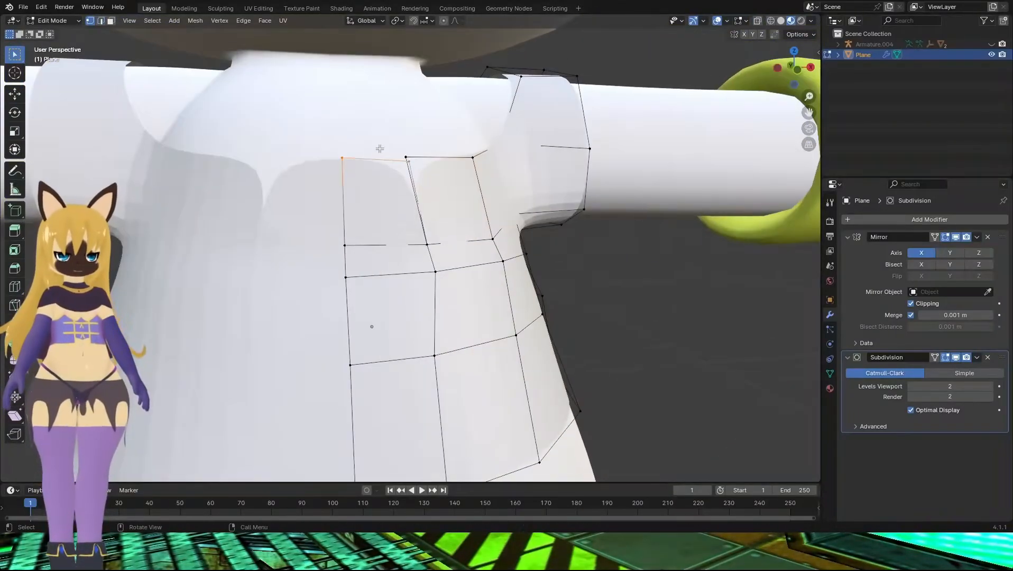
# Move the new front row's vertices inward so they sit close to the chest
pyautogui.moveTo(418, 165); pyautogui.dragTo(543, 235, button='middle')
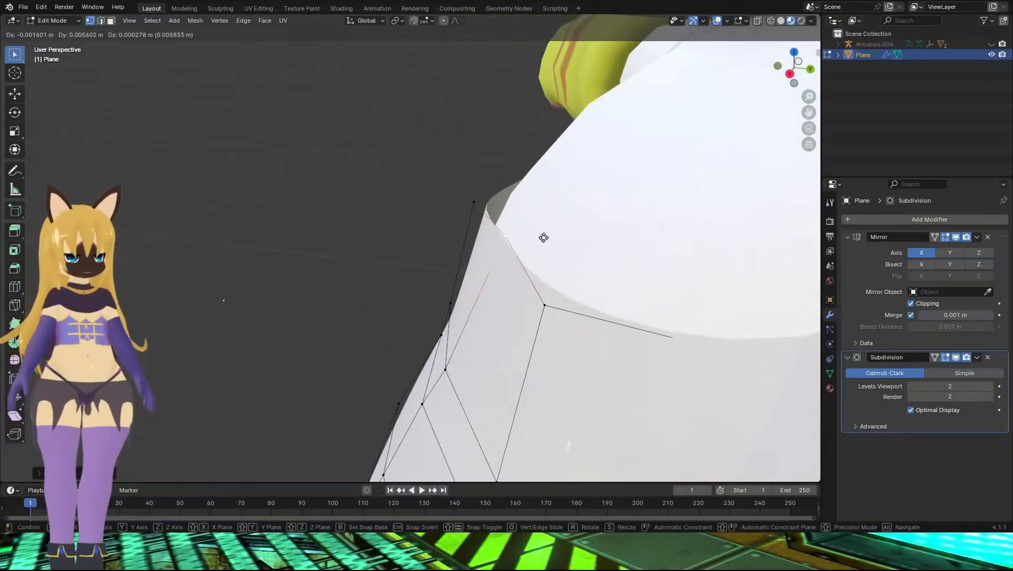
pyautogui.moveTo(552, 320); pyautogui.dragTo(455, 219, button='middle')
pyautogui.scroll(-3, 484, 226)
# Extrude the top front edges upward by a second row from beside the strap toward the centre
pyautogui.press('2')
pyautogui.click(550, 228)
pyautogui.press('e')
pyautogui.moveTo(595, 181); pyautogui.dragTo(640, 173, button='middle')
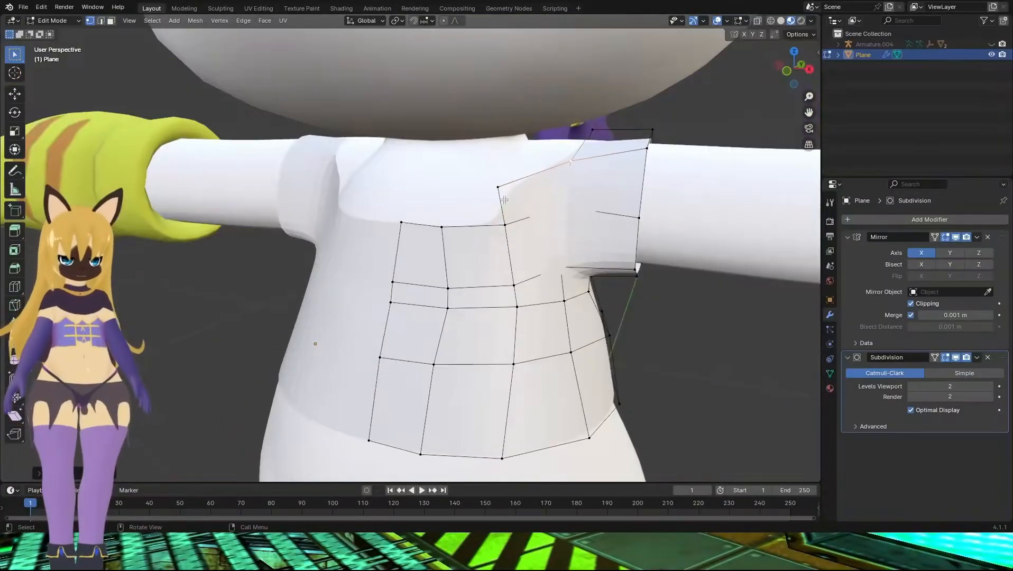
pyautogui.click(473, 226)
pyautogui.press('e')
# Move the top front vertex at the chest back so it rests against the body
pyautogui.press('1')
pyautogui.moveTo(422, 177); pyautogui.dragTo(476, 180, button='middle')
pyautogui.scroll(4, 455, 201)
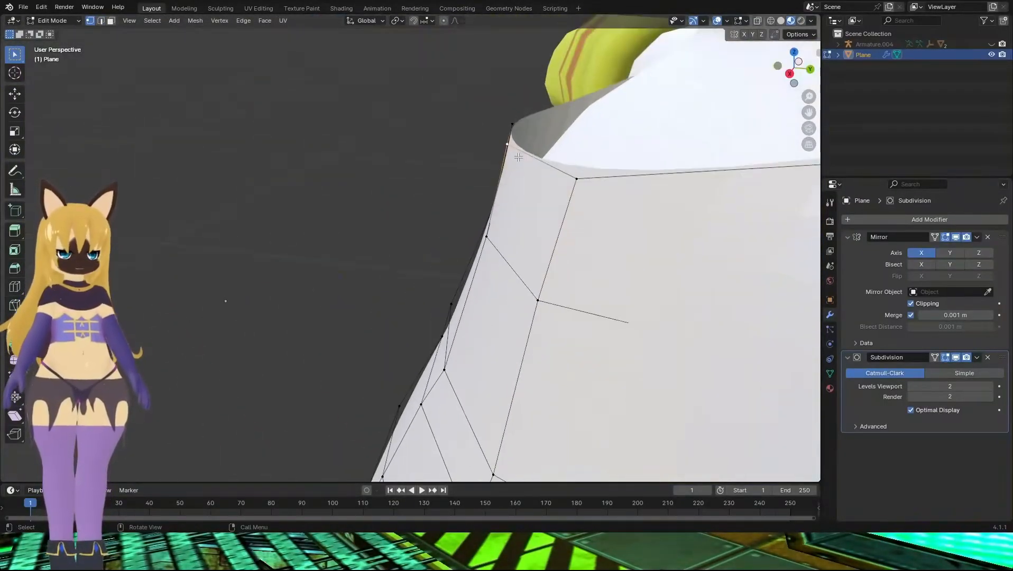
pyautogui.click(516, 154)
pyautogui.press('g')
pyautogui.click(555, 123)
# Switch to edge selection and extrude the top back edge upward toward the neck
pyautogui.scroll(-5, 555, 125)
pyautogui.moveTo(528, 138); pyautogui.dragTo(455, 169, button='middle')
pyautogui.press('2')
pyautogui.click(520, 171)
pyautogui.press('e')
pyautogui.click(522, 118)
# Fit the new upper back vertices between strap and neck to the shoulder and merge the adjoining ones
pyautogui.moveTo(471, 132); pyautogui.dragTo(476, 175, button='middle')
pyautogui.press('1')
pyautogui.click(505, 170)
pyautogui.press('g')
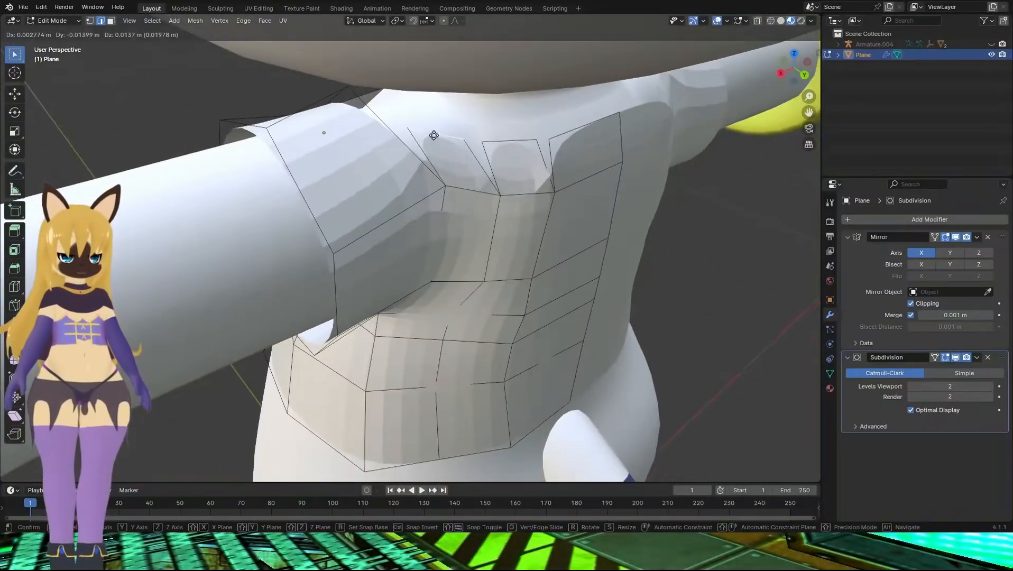
pyautogui.click(423, 161)
pyautogui.moveTo(365, 143); pyautogui.dragTo(425, 155, button='middle')
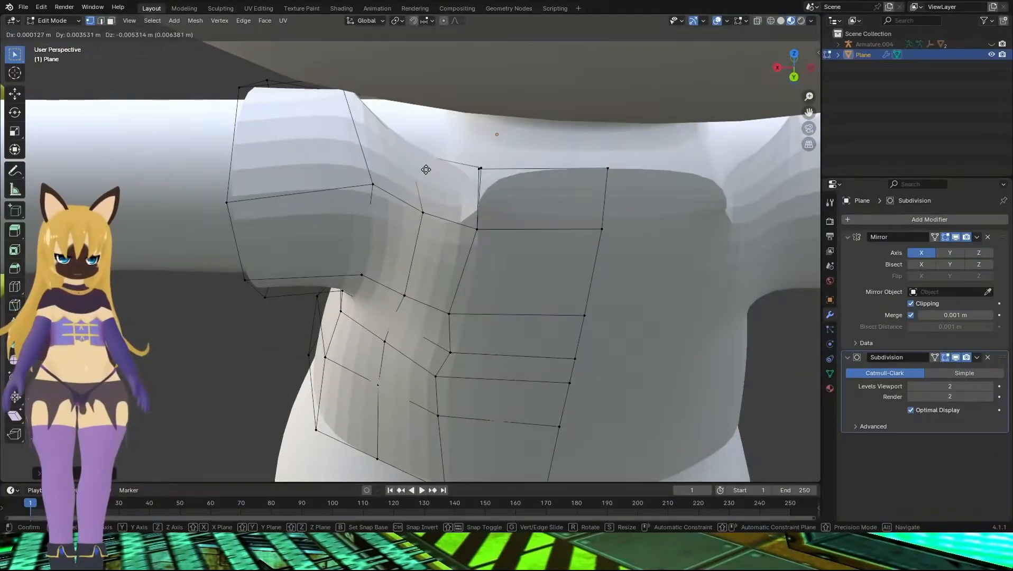
pyautogui.click(426, 170)
pyautogui.keyDown('shift'); pyautogui.click(490, 171); pyautogui.keyUp('shift')
pyautogui.press('m')
pyautogui.click(493, 175)
# Adjust the top centre-back vertex and move the strap's inner vertex on top of the shoulder toward the neck
pyautogui.click(606, 170)
pyautogui.press('g')
pyautogui.moveTo(597, 180); pyautogui.dragTo(434, 106, button='middle')
pyautogui.click(472, 69)
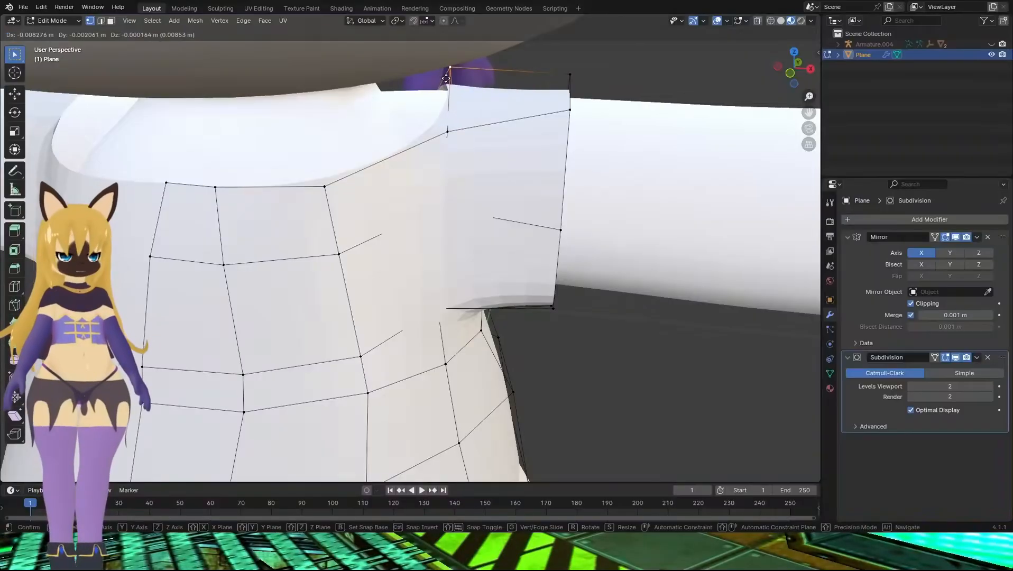
pyautogui.click(446, 79)
# Move the front neckline vertex beside the shoulder slightly upward
pyautogui.click(324, 185)
pyautogui.press('g')
pyautogui.click(321, 177)
pyautogui.press('g')
pyautogui.moveTo(328, 174); pyautogui.dragTo(390, 116, button='middle')
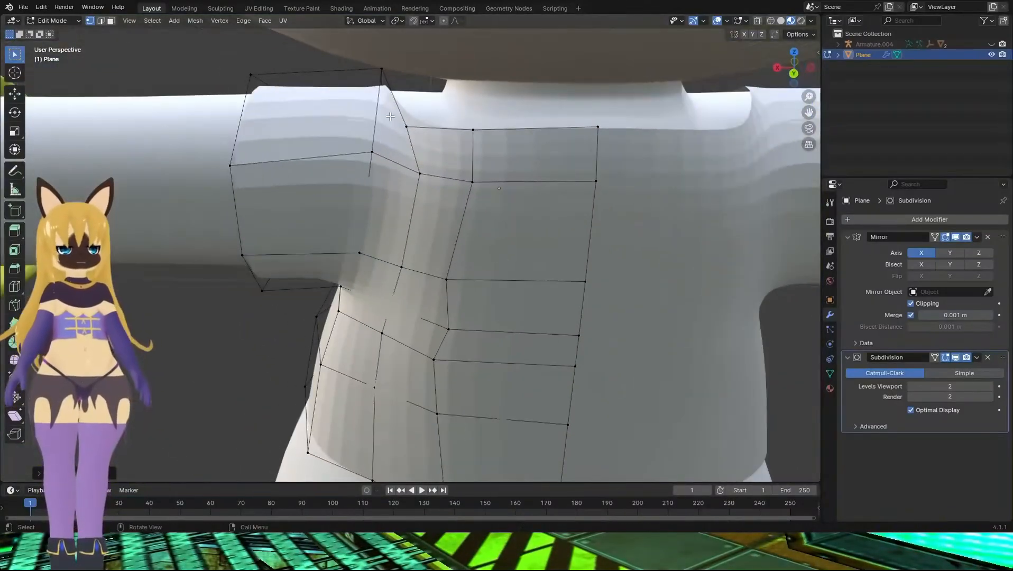
# Examine the top's fit around the shoulders and neckline from the back and front, both close up and at full-figure distance
pyautogui.moveTo(475, 134); pyautogui.dragTo(415, 173, button='middle')
pyautogui.click(305, 131)
pyautogui.moveTo(305, 132); pyautogui.dragTo(306, 340, button='middle')
pyautogui.scroll(-5, 306, 339)
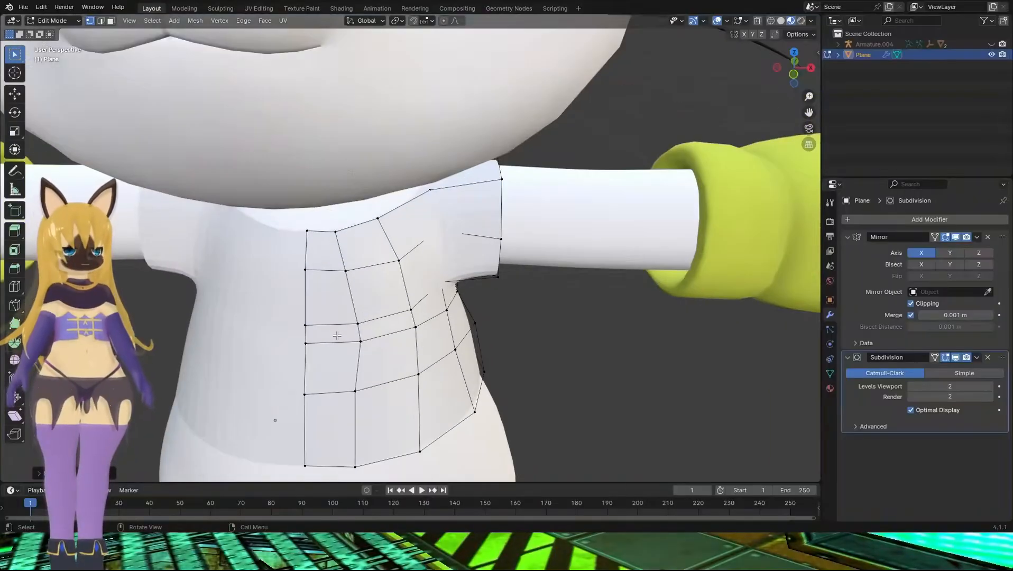
pyautogui.moveTo(463, 294); pyautogui.dragTo(254, 309, button='middle')
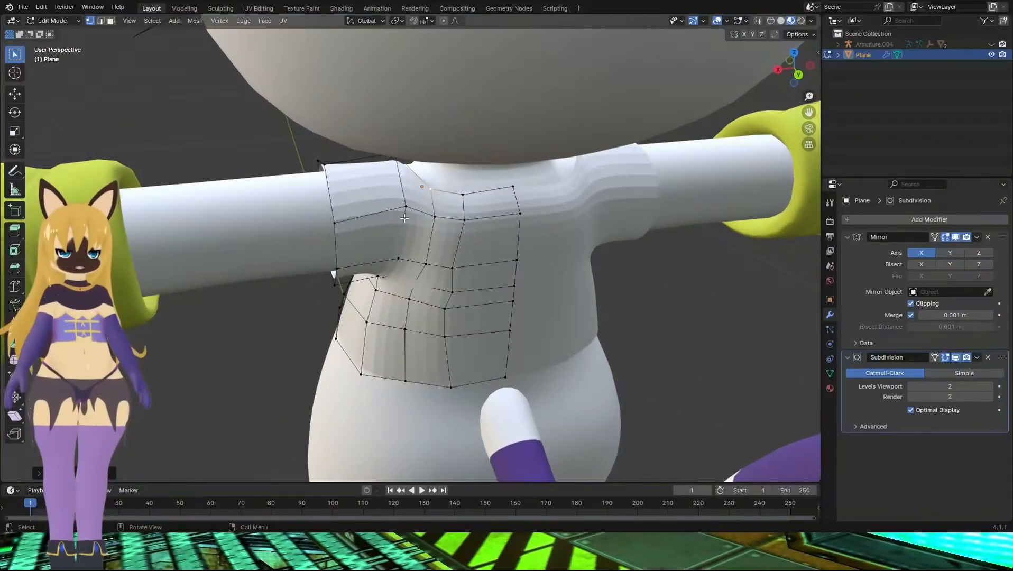
pyautogui.moveTo(405, 218); pyautogui.dragTo(472, 189, button='middle')
pyautogui.scroll(2, 473, 189)
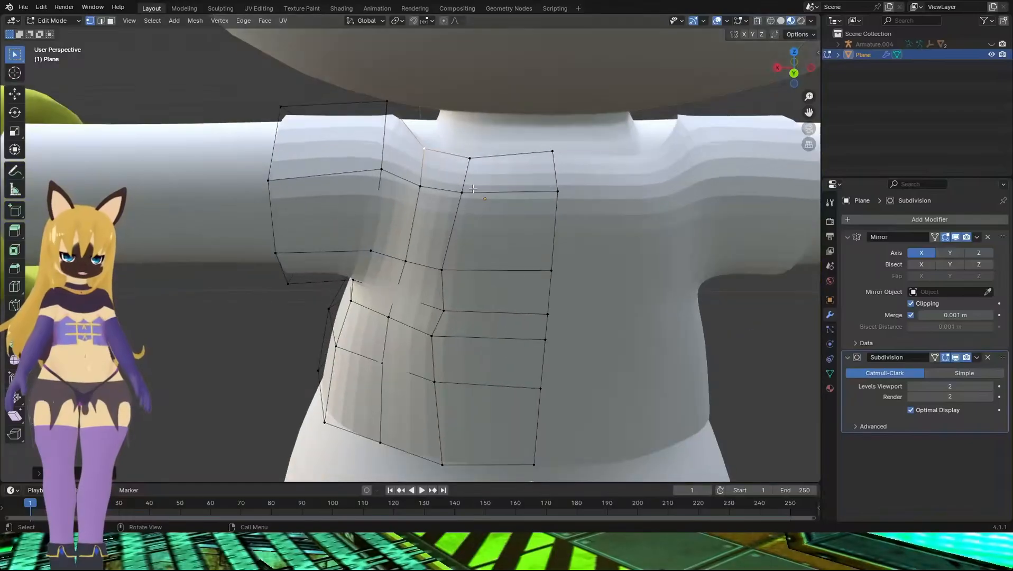
pyautogui.moveTo(411, 164); pyautogui.dragTo(579, 178, button='middle')
pyautogui.moveTo(400, 192); pyautogui.dragTo(466, 175, button='middle')
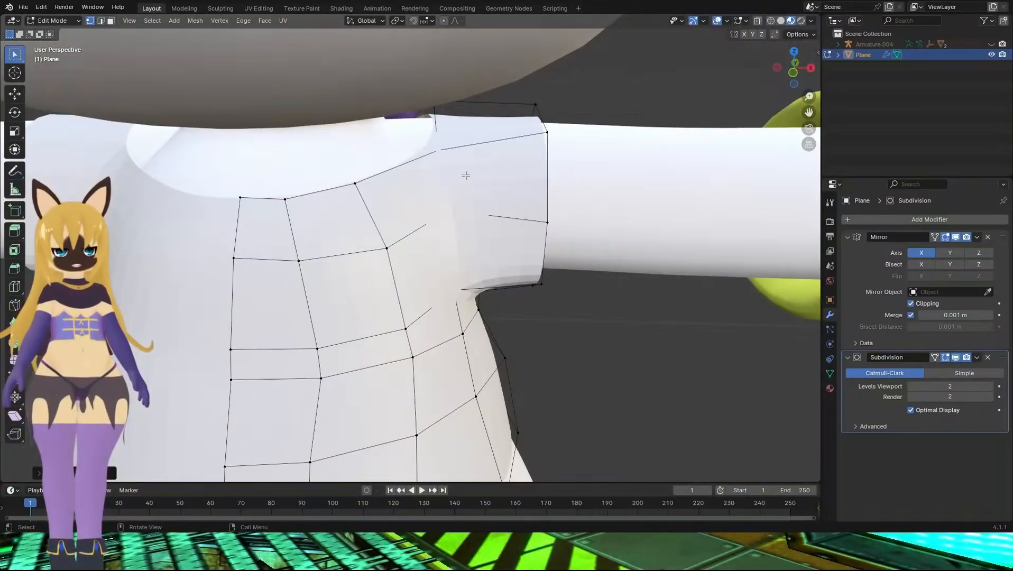
pyautogui.scroll(-8, 491, 178)
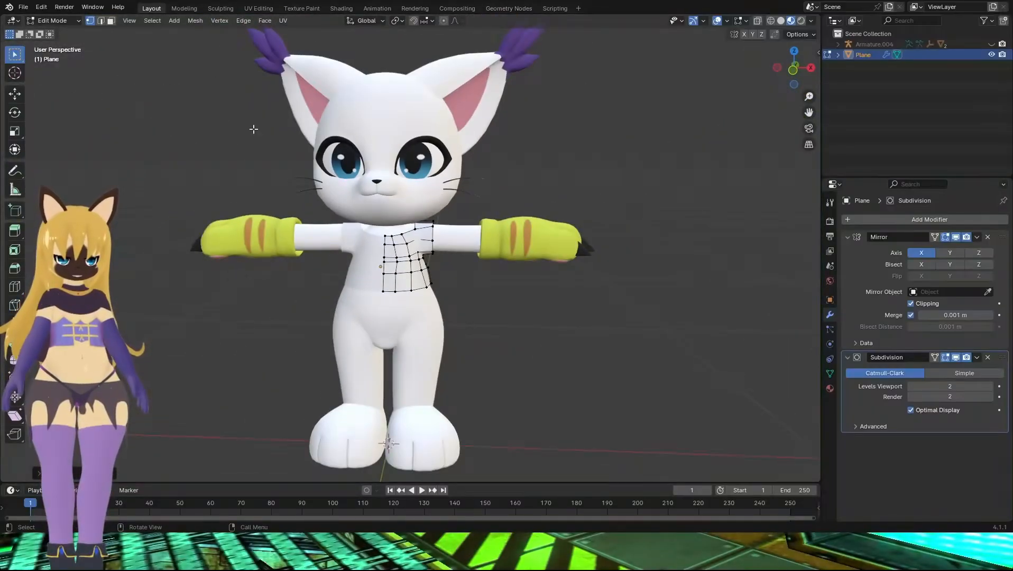
pyautogui.scroll(3, 452, 191)
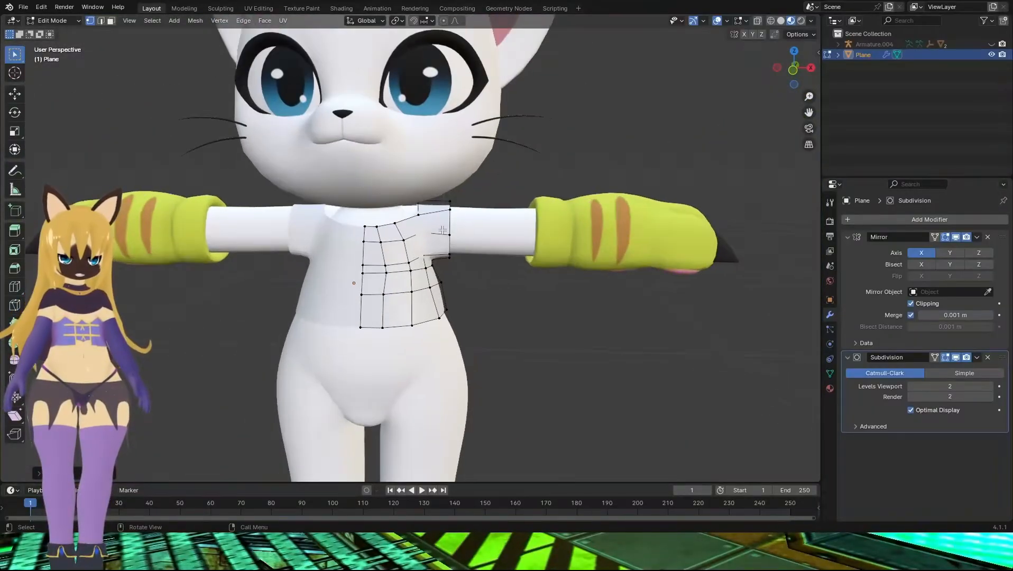
pyautogui.scroll(5, 466, 217)
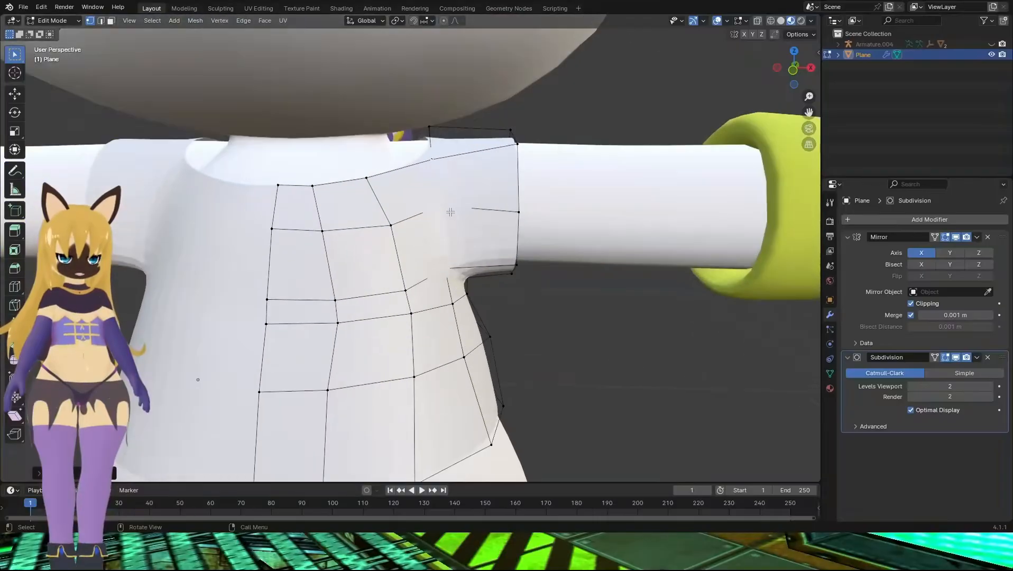
pyautogui.moveTo(450, 213)
pyautogui.mouseDown(button='middle')
pyautogui.moveTo(463, 250)
pyautogui.moveTo(455, 221)
pyautogui.mouseUp(button='middle')
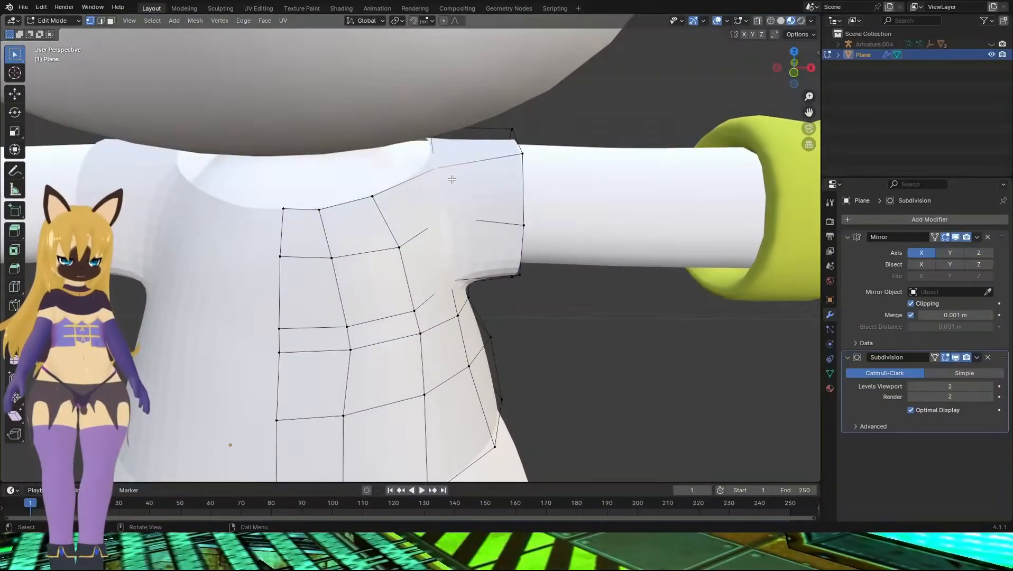
# Move the top inner shoulder vertices toward the neck and fine-tune them together with the adjoining back neckline vertex
pyautogui.moveTo(433, 169); pyautogui.dragTo(452, 170, button='middle')
pyautogui.press('g')
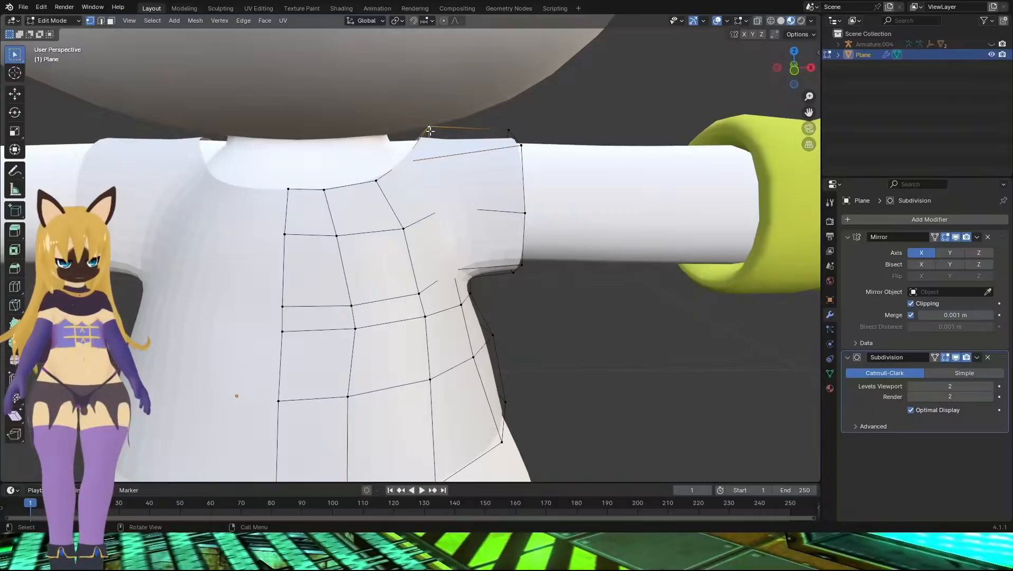
pyautogui.click(406, 134)
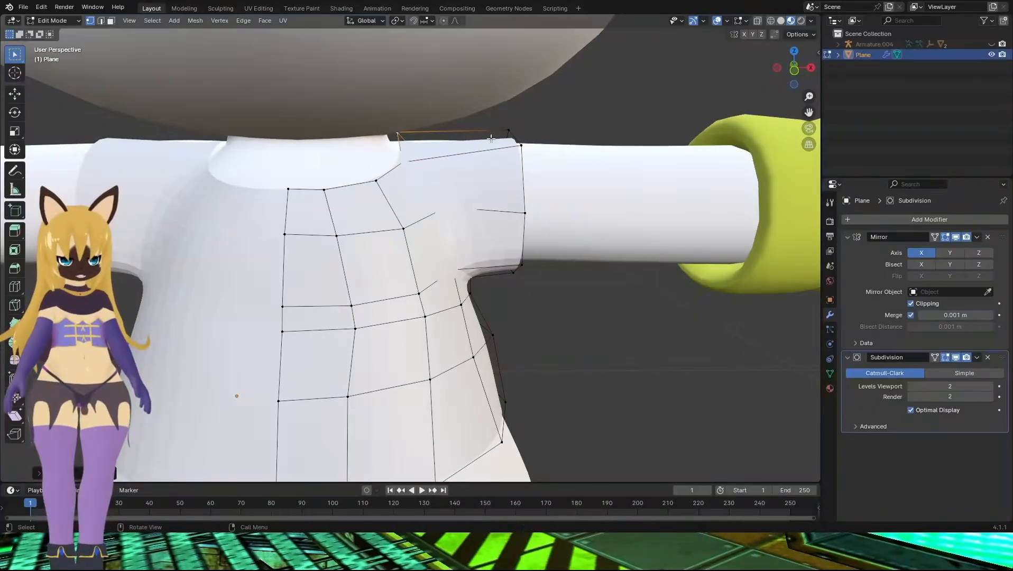
pyautogui.moveTo(406, 134); pyautogui.dragTo(296, 161, button='middle')
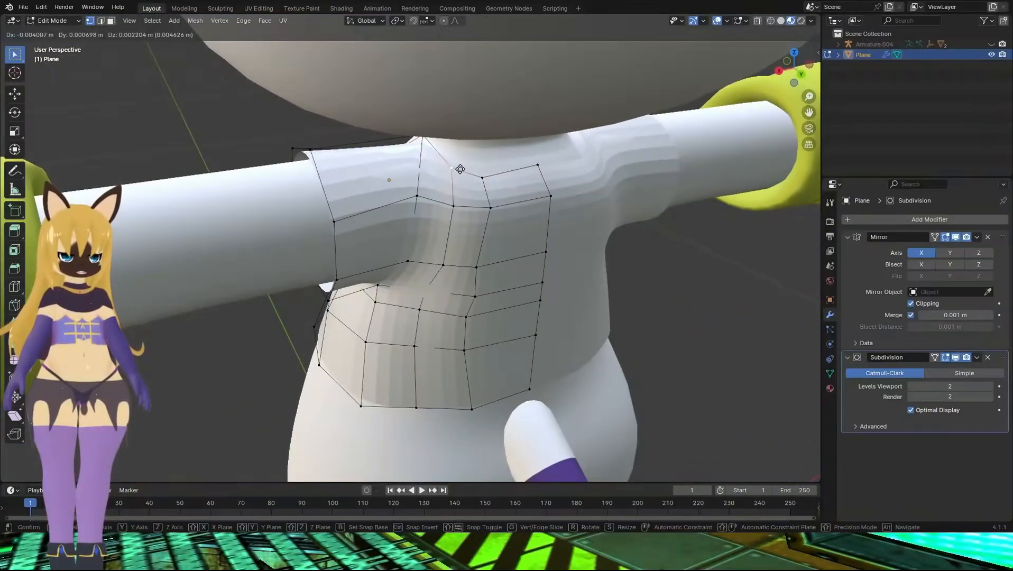
pyautogui.moveTo(451, 175); pyautogui.dragTo(383, 165, button='middle')
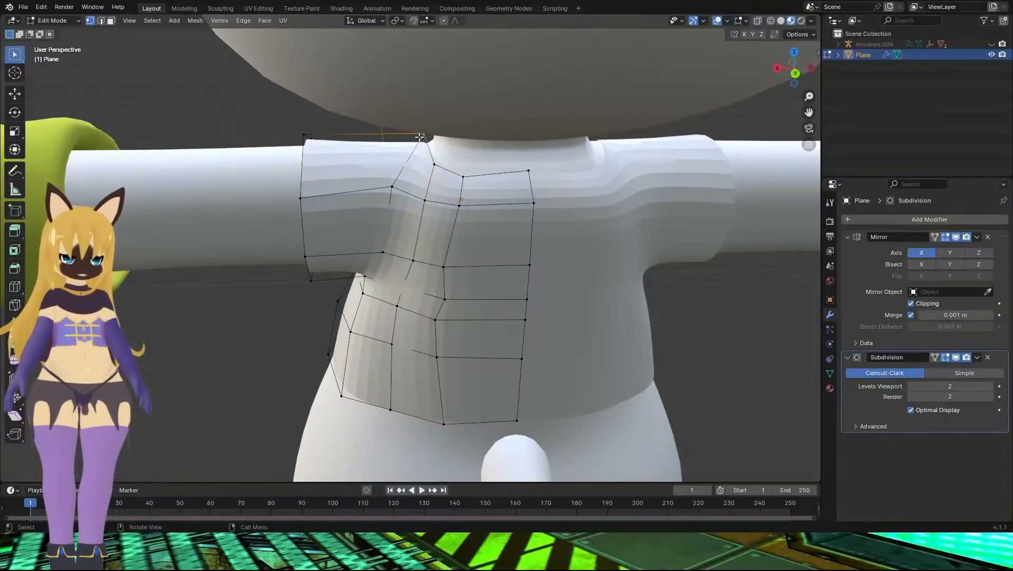
pyautogui.press('g')
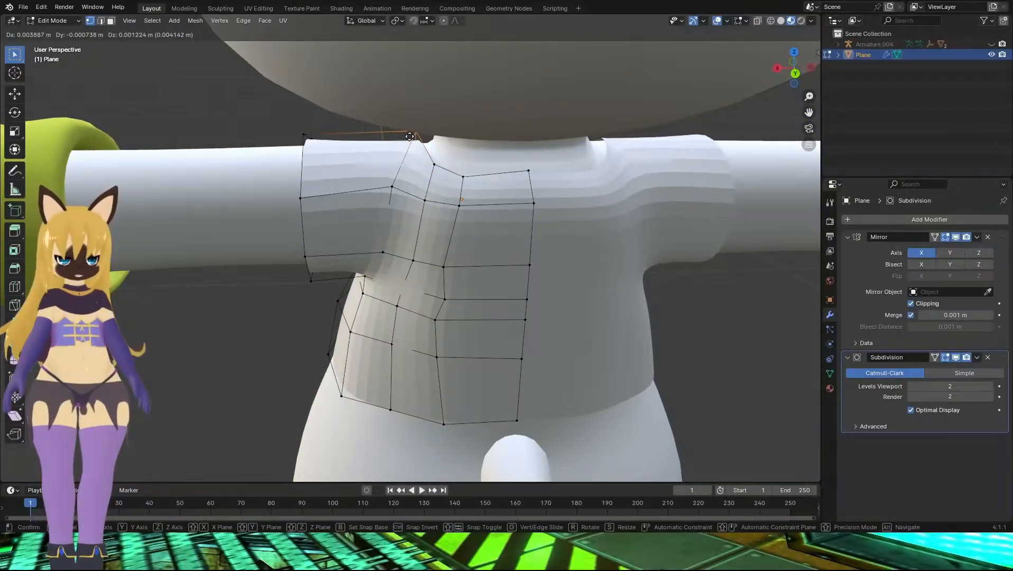
pyautogui.click(405, 142)
# Switch the viewport to solid shading and move the vertex behind the shoulder slightly inward toward the middle of the back
pyautogui.moveTo(405, 143); pyautogui.dragTo(686, 141, button='middle')
pyautogui.scroll(3, 686, 141)
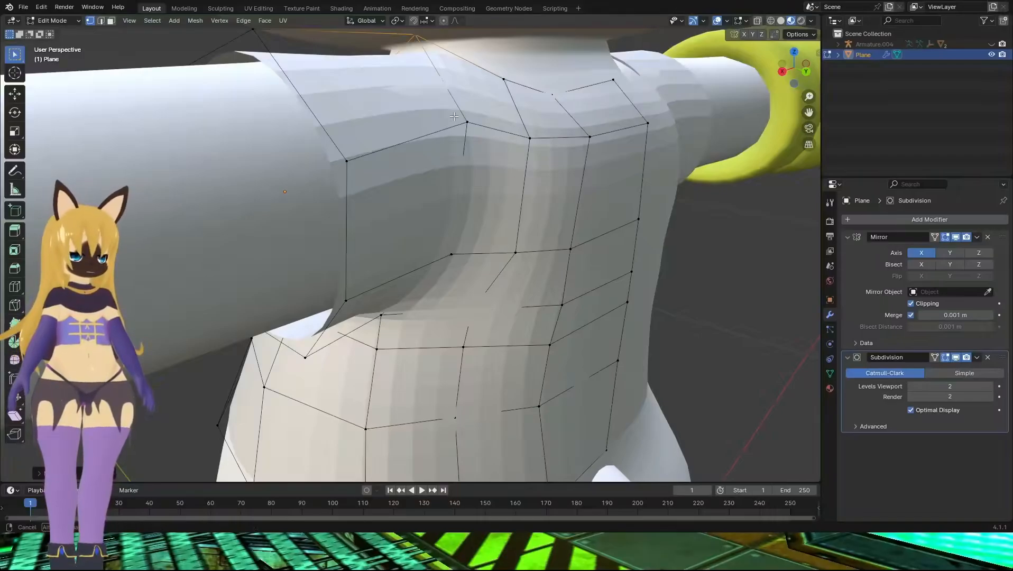
pyautogui.moveTo(454, 116); pyautogui.dragTo(402, 123, button='middle')
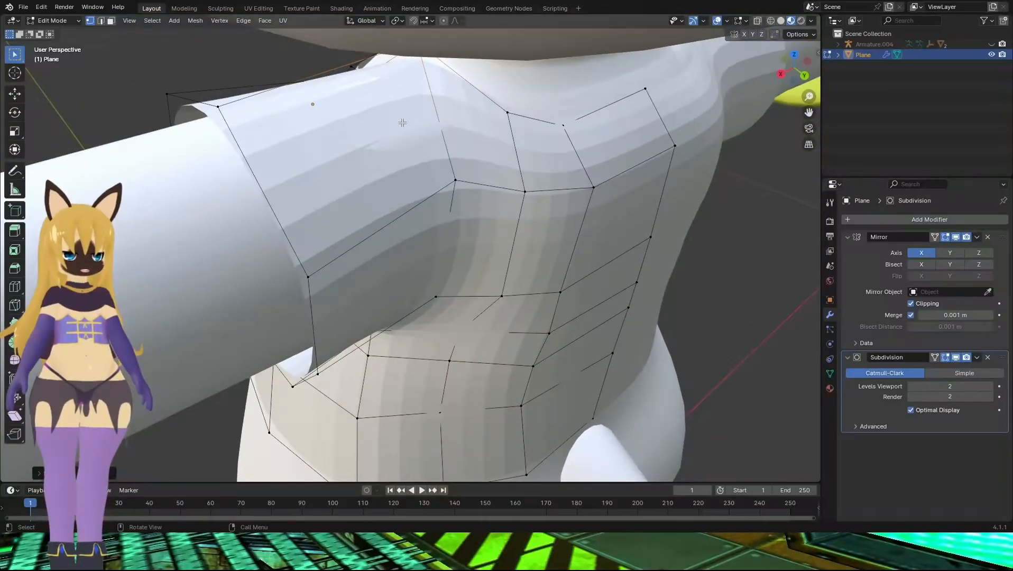
pyautogui.click(781, 21)
pyautogui.moveTo(391, 158)
pyautogui.mouseDown(button='middle')
pyautogui.moveTo(455, 169)
pyautogui.moveTo(370, 175)
pyautogui.moveTo(472, 160)
pyautogui.mouseUp(button='middle')
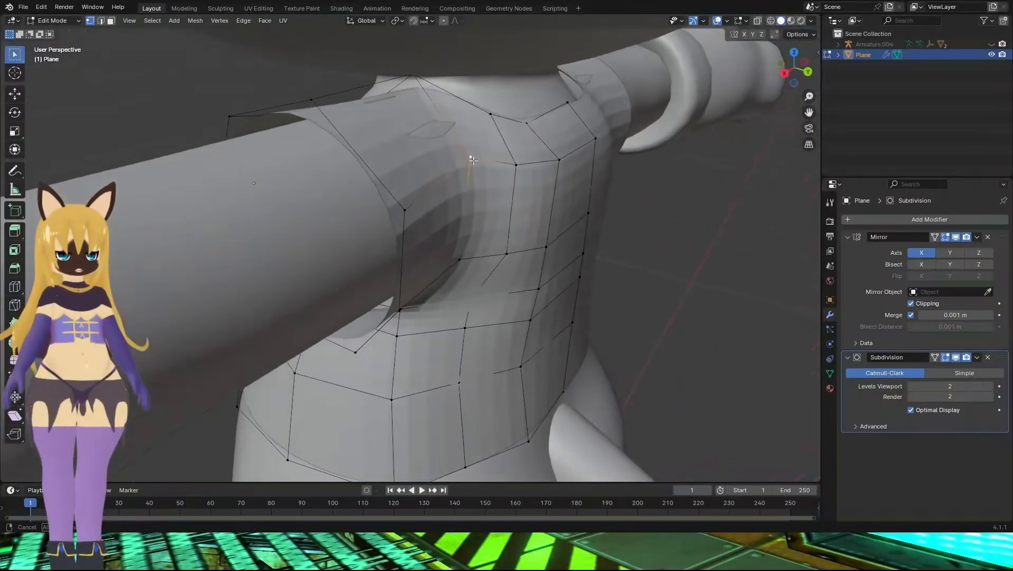
pyautogui.moveTo(473, 160); pyautogui.dragTo(491, 159)
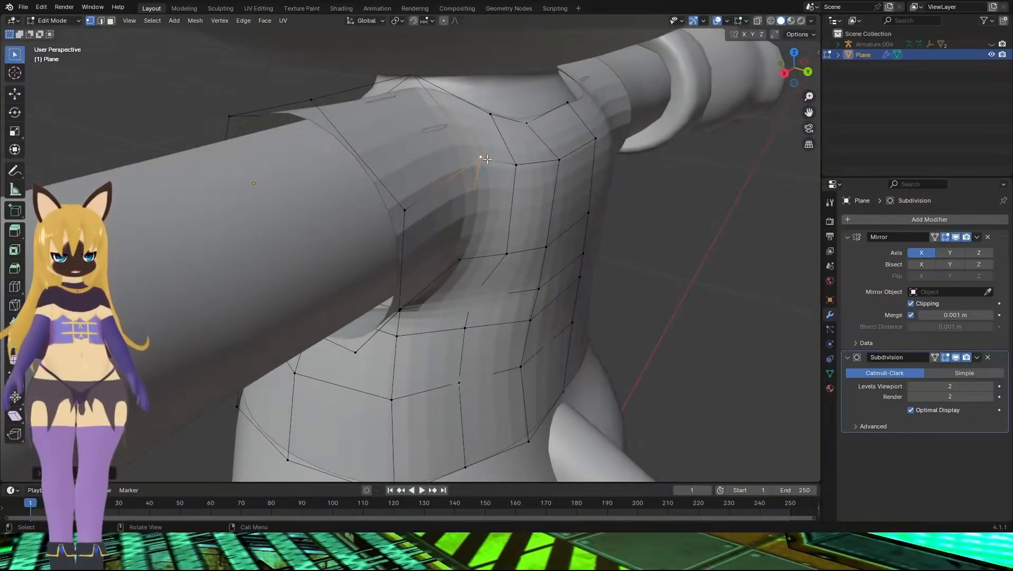
pyautogui.moveTo(491, 159); pyautogui.dragTo(384, 246, button='middle')
# Extrude the sleeve's open edge loop along the X axis by about 0.031 m to lengthen the sleeve
pyautogui.scroll(-3, 384, 246)
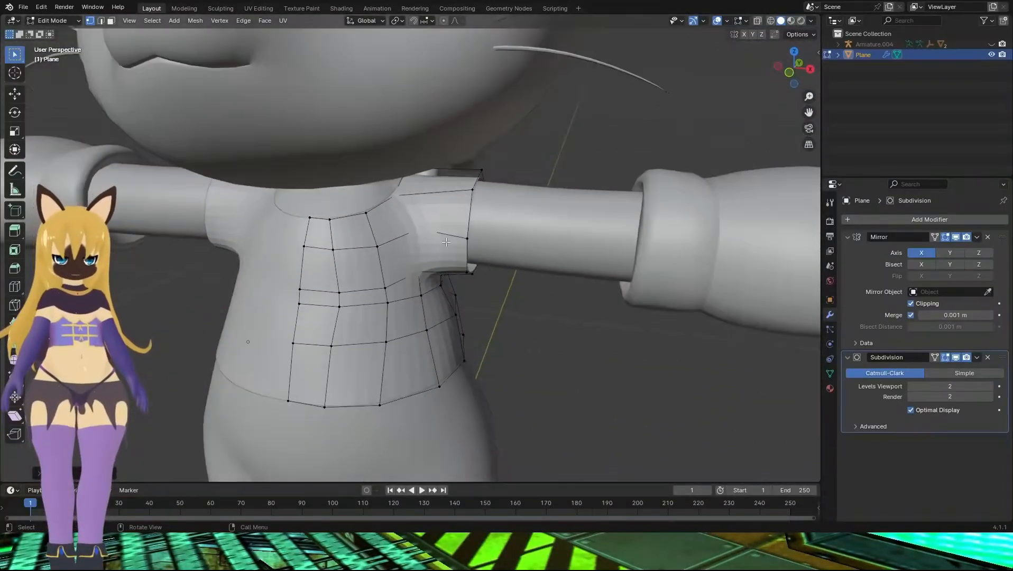
pyautogui.moveTo(435, 267)
pyautogui.mouseDown(button='middle')
pyautogui.moveTo(468, 241)
pyautogui.moveTo(448, 256)
pyautogui.mouseUp(button='middle')
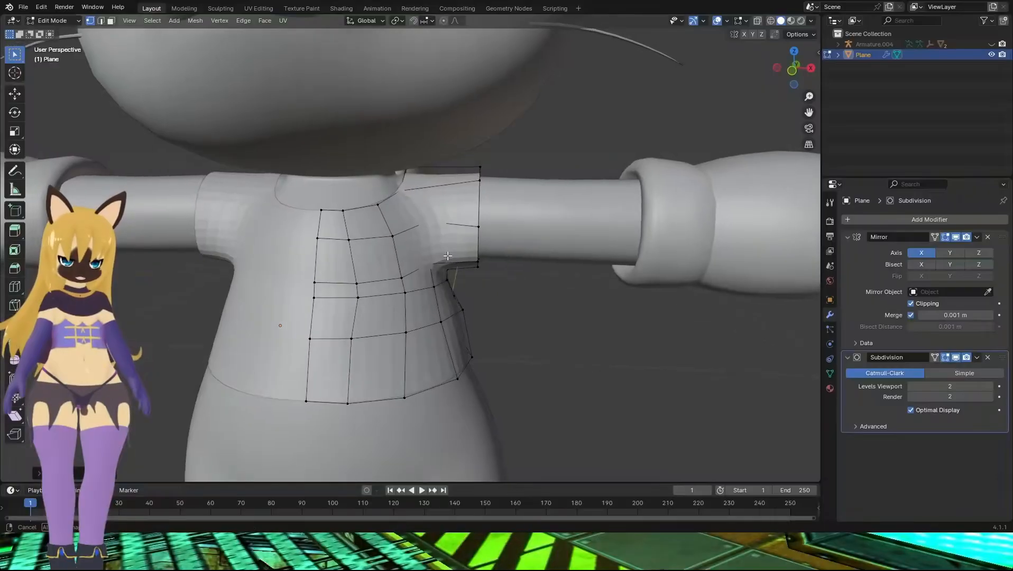
pyautogui.keyDown('alt'); pyautogui.click(477, 200); pyautogui.keyUp('alt')
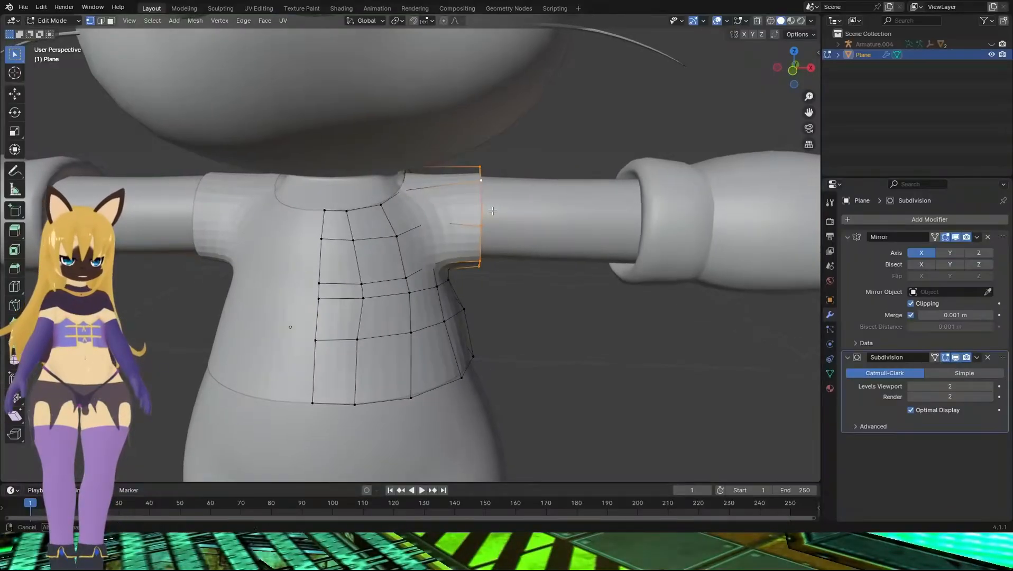
pyautogui.moveTo(477, 200)
pyautogui.mouseDown(button='middle')
pyautogui.moveTo(499, 201)
pyautogui.moveTo(479, 216)
pyautogui.mouseUp(button='middle')
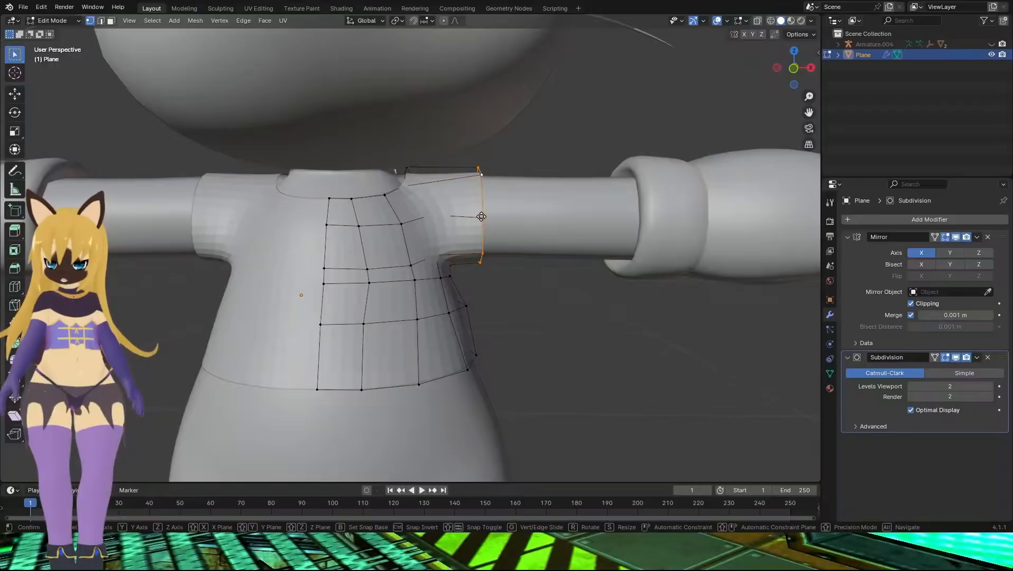
pyautogui.press('g')
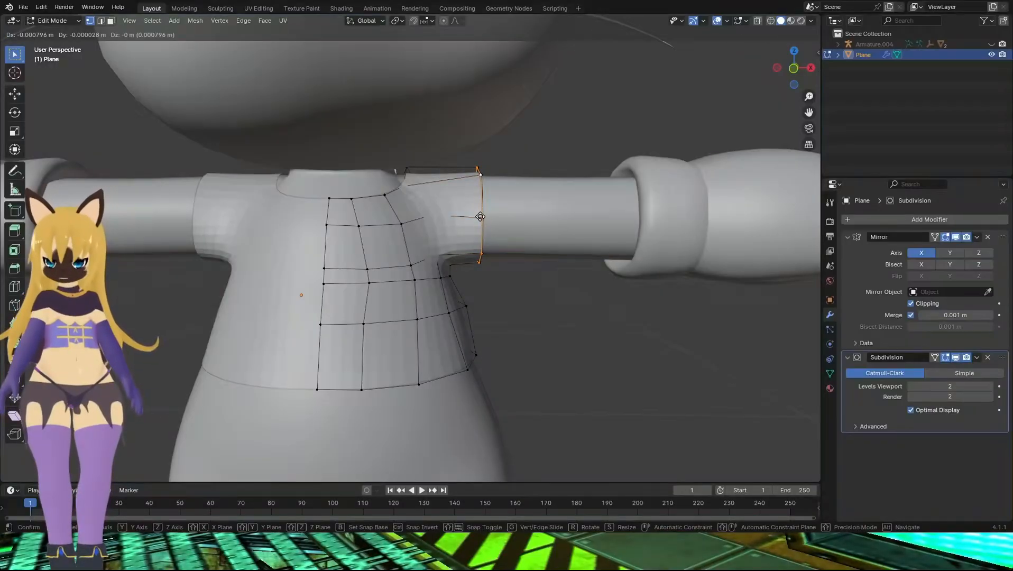
pyautogui.press('x')
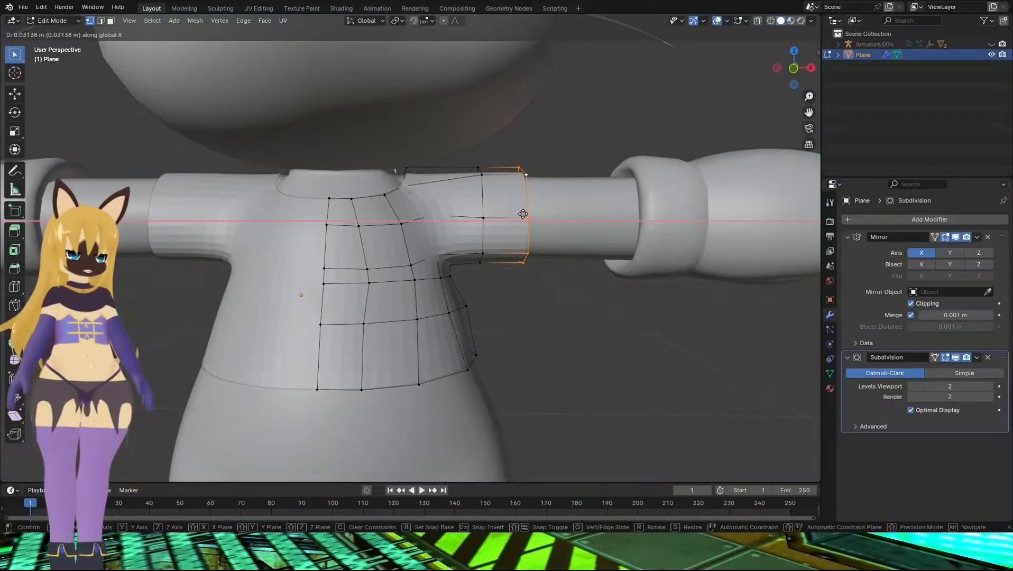
pyautogui.click(523, 215)
pyautogui.click(598, 299)
# Select the hem loop without its centre-front vertex and extrude it straight down about 0.027 m in front view
pyautogui.scroll(-3, 563, 276)
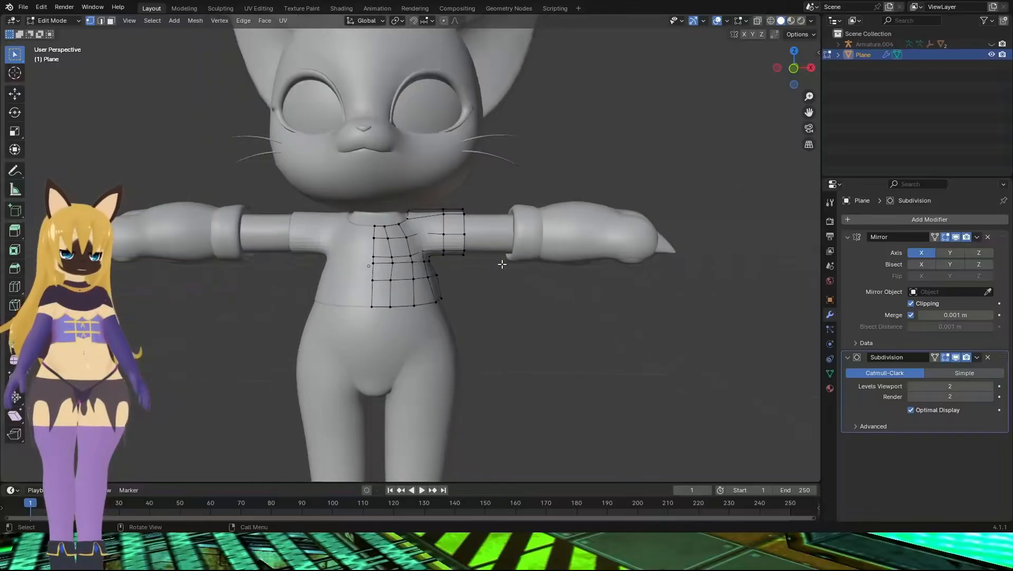
pyautogui.scroll(1, 493, 260)
pyautogui.moveTo(511, 270)
pyautogui.mouseDown(button='middle')
pyautogui.moveTo(461, 283)
pyautogui.moveTo(518, 278)
pyautogui.moveTo(513, 254)
pyautogui.mouseUp(button='middle')
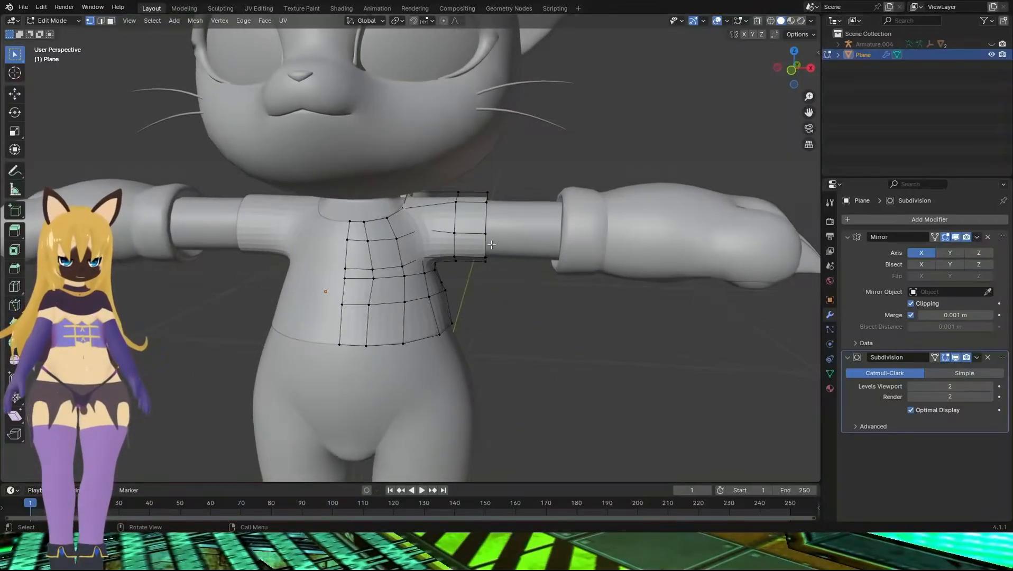
pyautogui.press('2')
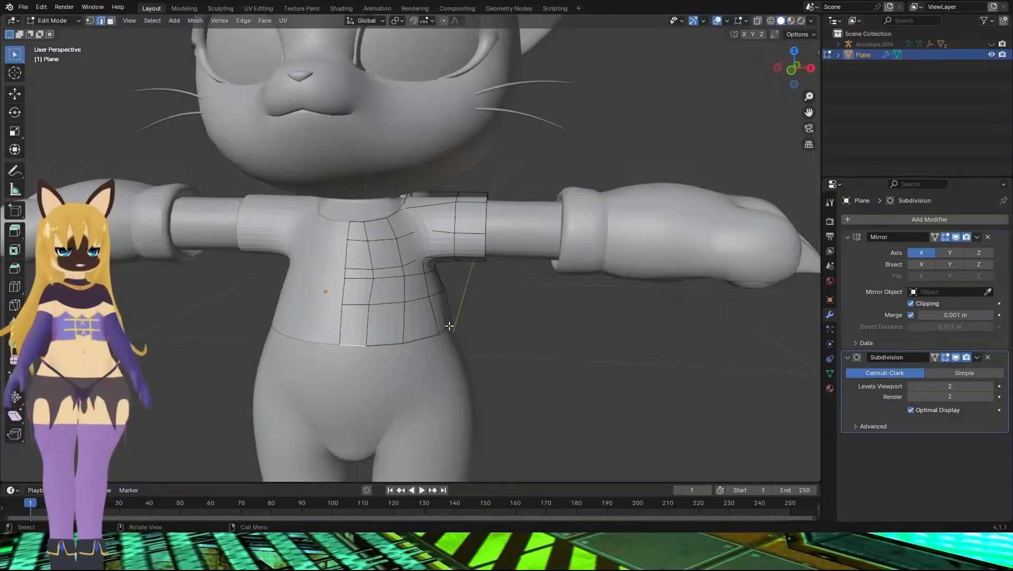
pyautogui.moveTo(390, 302)
pyautogui.mouseDown(button='middle')
pyautogui.moveTo(365, 305)
pyautogui.moveTo(388, 306)
pyautogui.mouseUp(button='middle')
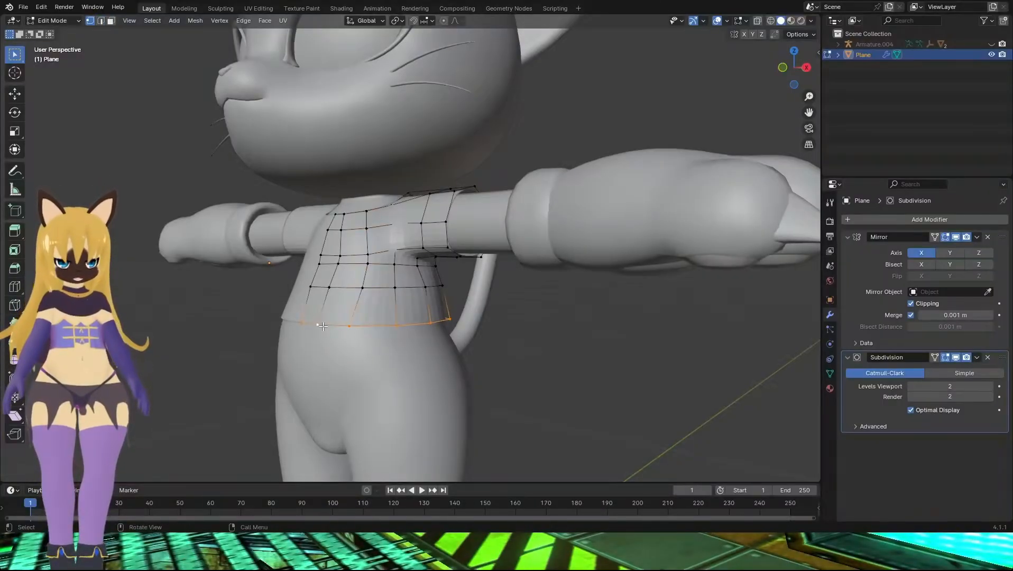
pyautogui.moveTo(323, 327); pyautogui.dragTo(380, 317, button='middle')
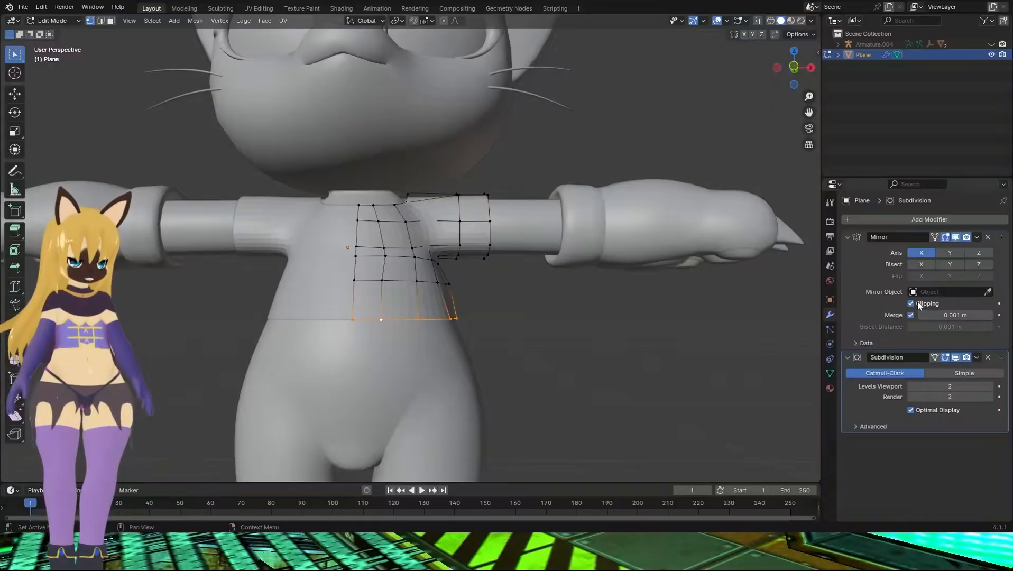
pyautogui.keyDown('shift'); pyautogui.click(352, 319); pyautogui.keyUp('shift')
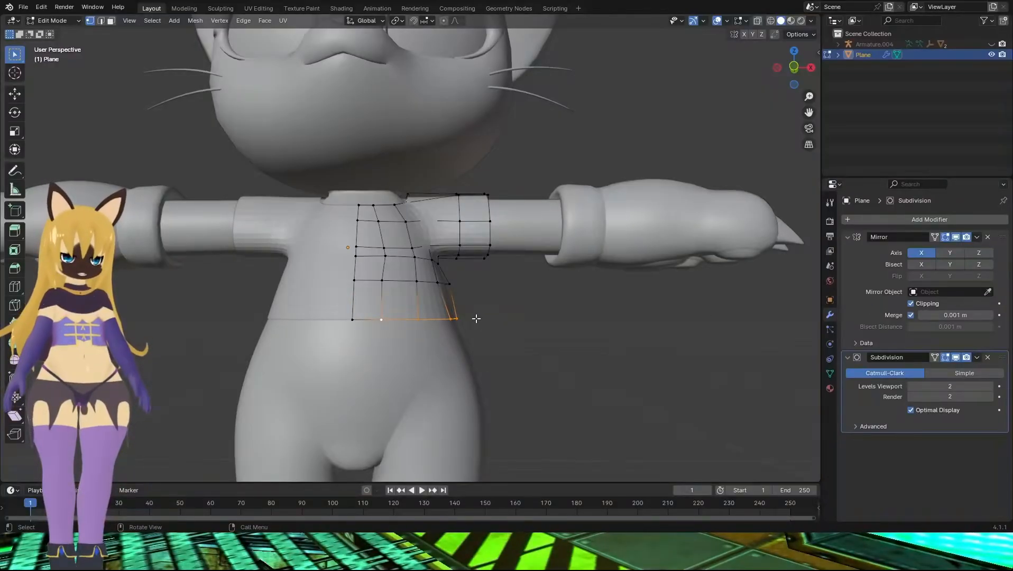
pyautogui.moveTo(477, 319)
pyautogui.mouseDown(button='middle')
pyautogui.moveTo(459, 323)
pyautogui.moveTo(483, 327)
pyautogui.mouseUp(button='middle')
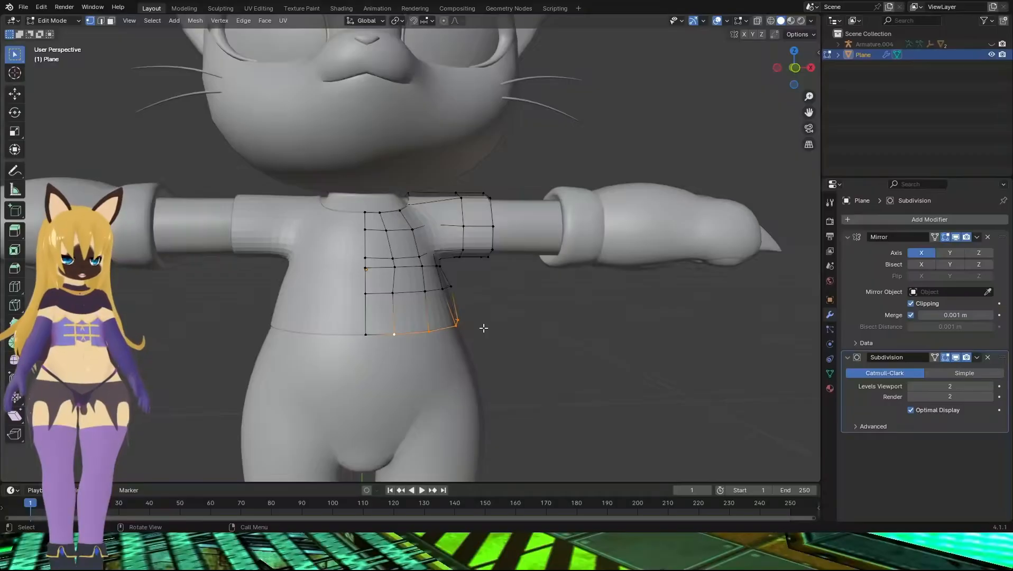
pyautogui.press('KP_3')
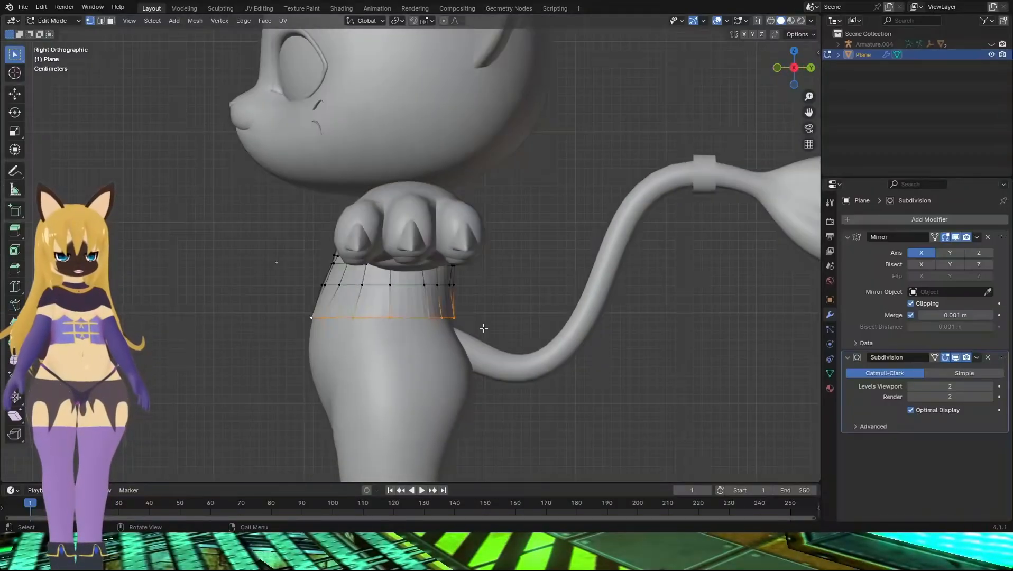
pyautogui.press('KP_1')
pyautogui.press('g')
pyautogui.press('z')
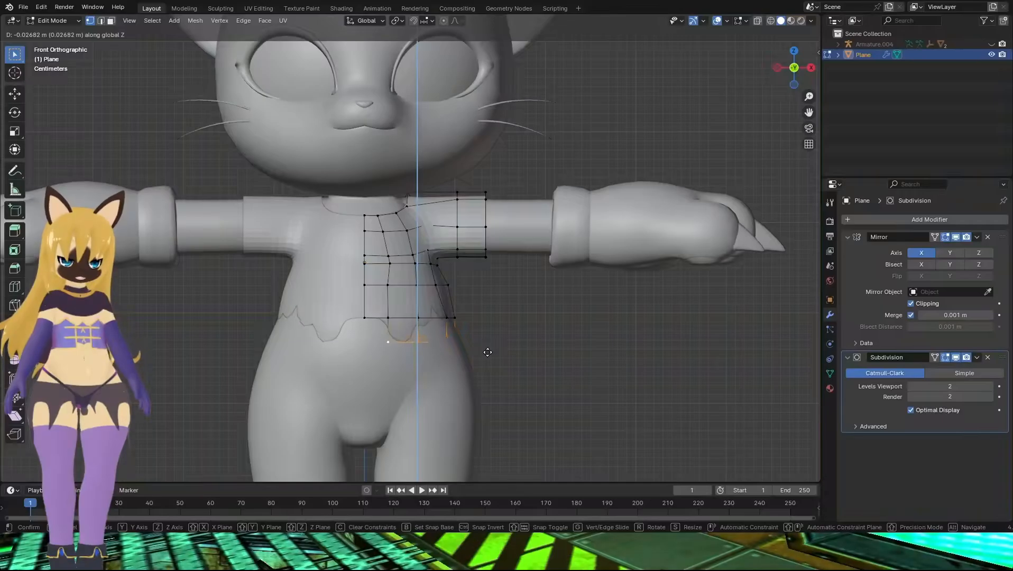
pyautogui.click(487, 352)
# Scale the newly extruded hem edge outward so the bottom of the top flares away from the hips
pyautogui.moveTo(536, 352); pyautogui.dragTo(402, 337, button='middle')
pyautogui.press('s')
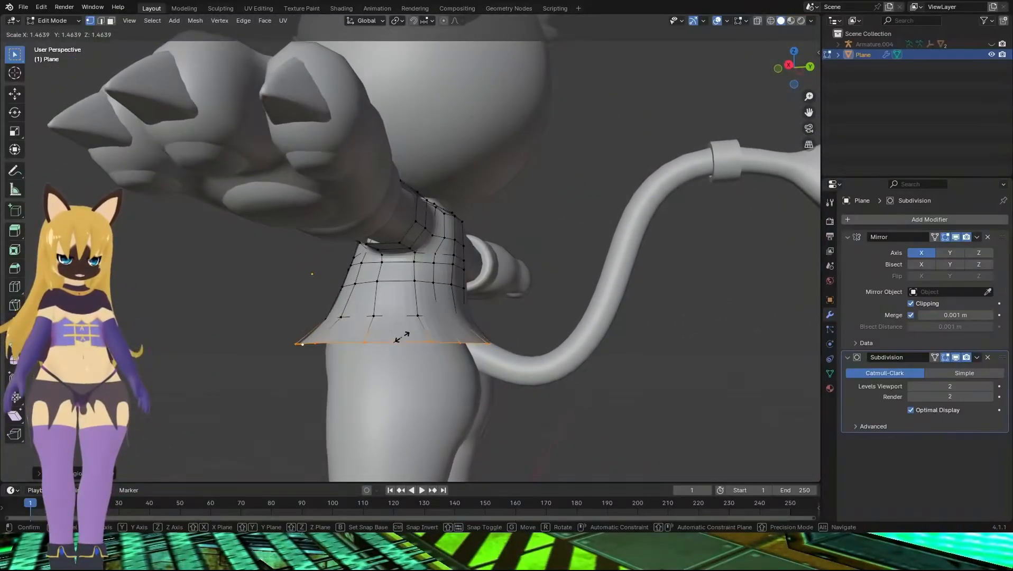
pyautogui.click(402, 337)
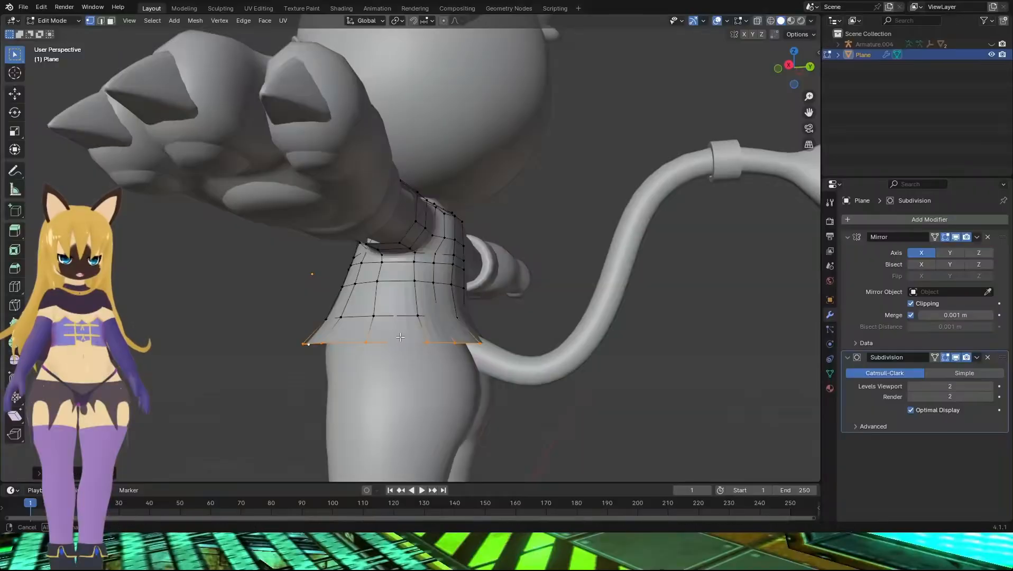
# Move two vertices of the flared hem, one at the front and one at the side, closer to the hips
pyautogui.moveTo(402, 337); pyautogui.dragTo(285, 322, button='middle')
pyautogui.moveTo(380, 325); pyautogui.dragTo(312, 285, button='middle')
pyautogui.press('g')
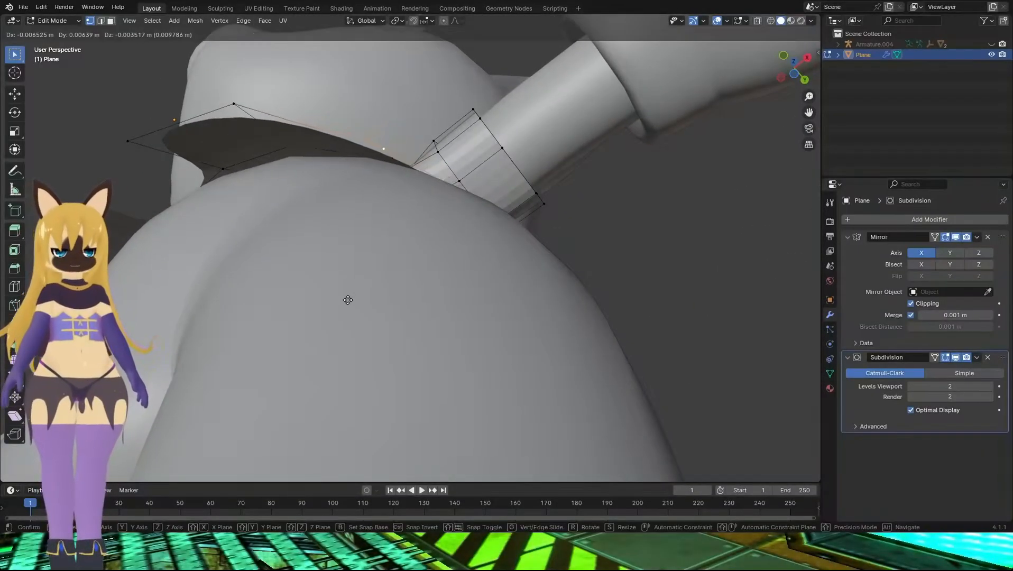
pyautogui.click(348, 300)
pyautogui.moveTo(376, 275); pyautogui.dragTo(401, 320, button='middle')
pyautogui.click(455, 320)
pyautogui.press('g')
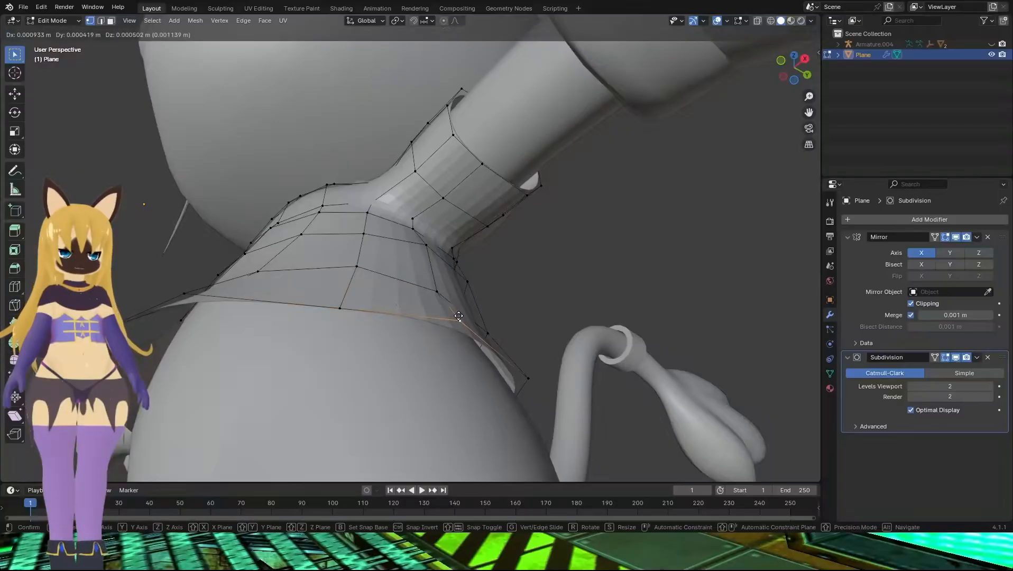
pyautogui.click(465, 325)
# Pull the front hem vertex in against the belly and nudge the neighbouring side hem vertex slightly outward
pyautogui.click(527, 377)
pyautogui.moveTo(317, 244); pyautogui.dragTo(352, 236, button='middle')
pyautogui.click(344, 217)
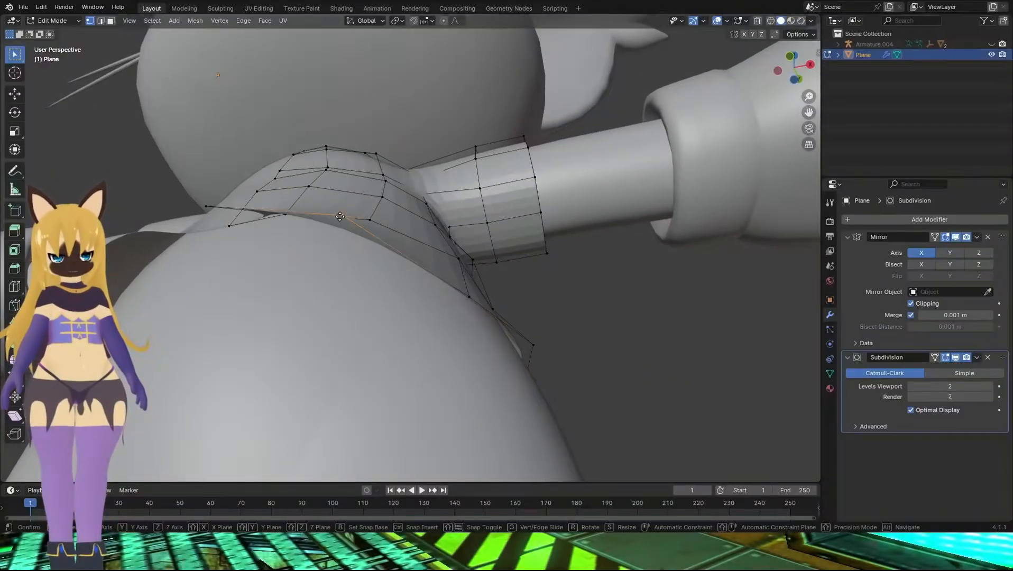
pyautogui.press('g')
pyautogui.click(342, 278)
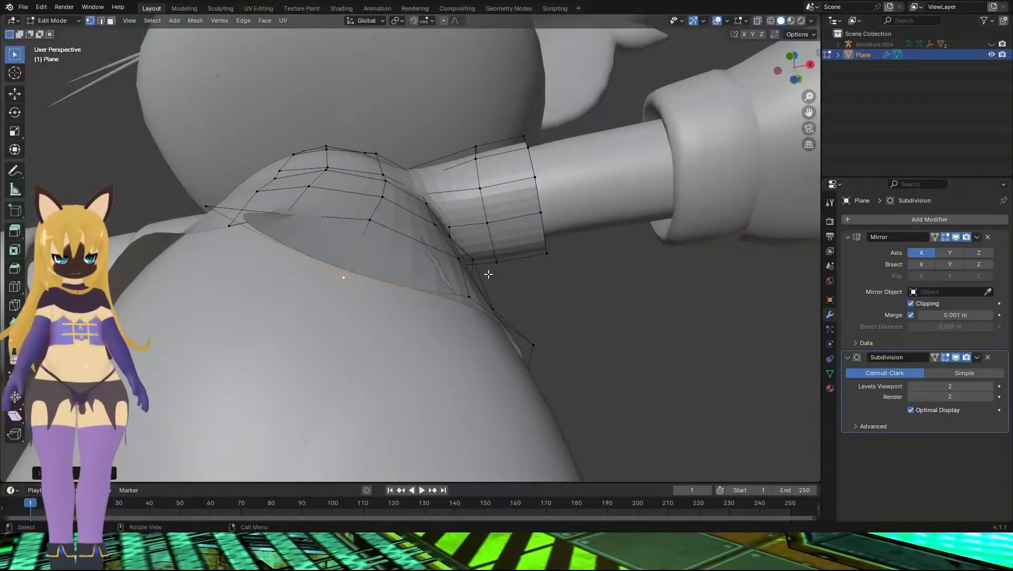
pyautogui.click(470, 296)
pyautogui.press('g')
pyautogui.click(468, 289)
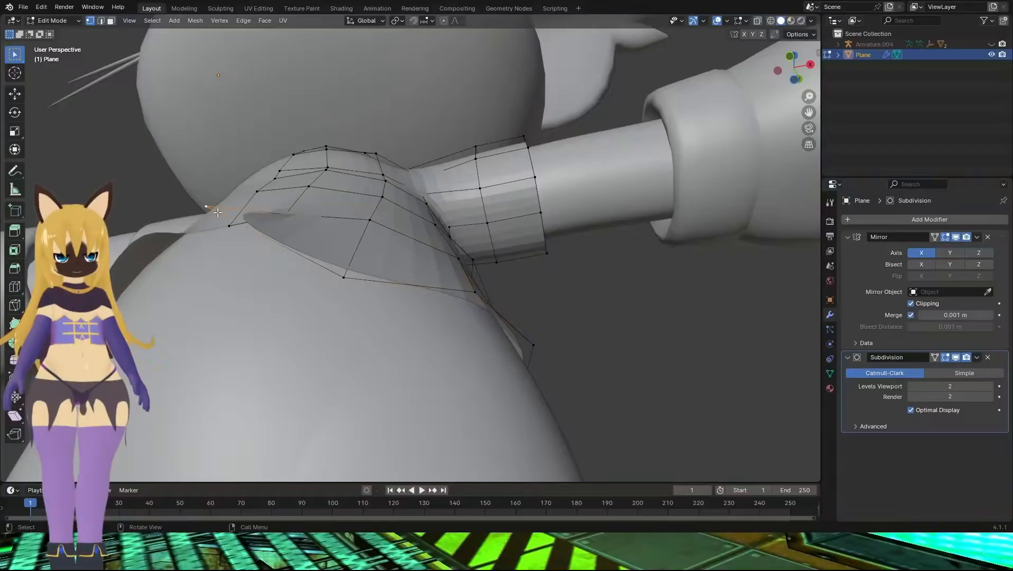
# Move the hem vertex nearest the centre front onto the belly and line it up with the adjacent hem edge
pyautogui.moveTo(217, 212); pyautogui.dragTo(396, 226, button='middle')
pyautogui.press('g')
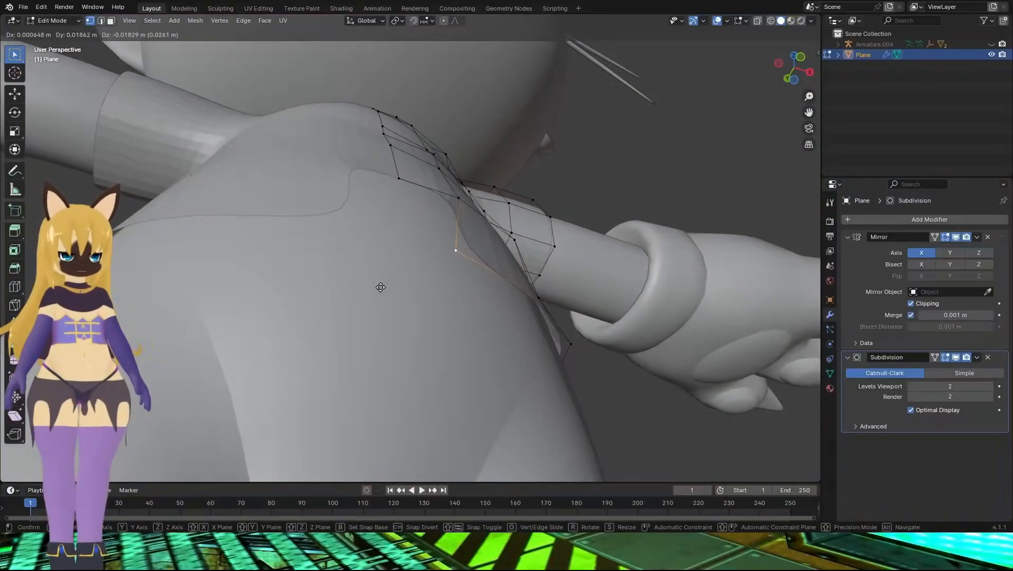
pyautogui.click(391, 305)
pyautogui.moveTo(391, 306); pyautogui.dragTo(359, 382, button='middle')
pyautogui.moveTo(389, 444); pyautogui.dragTo(407, 359, button='middle')
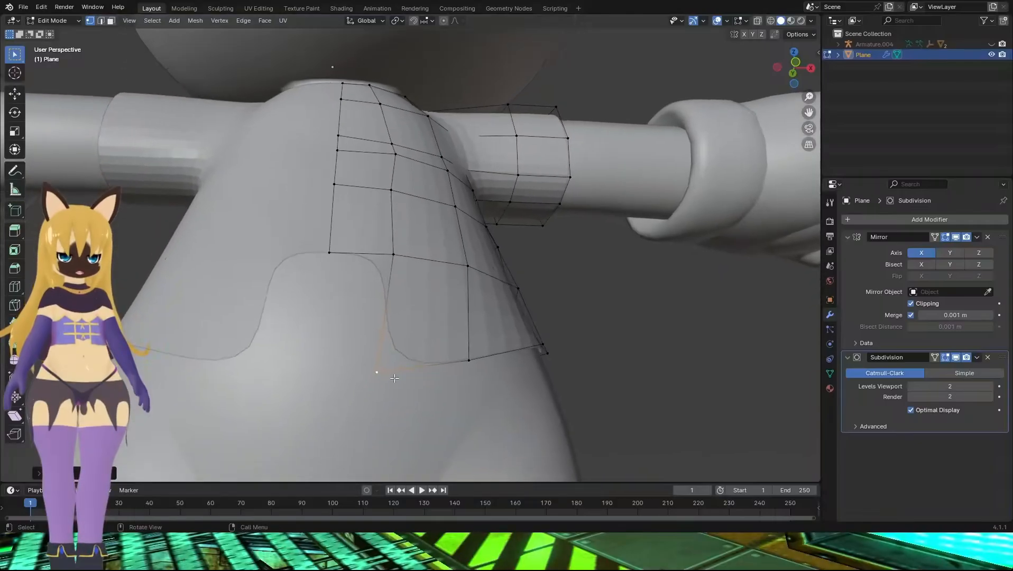
pyautogui.press('g')
pyautogui.click(423, 350)
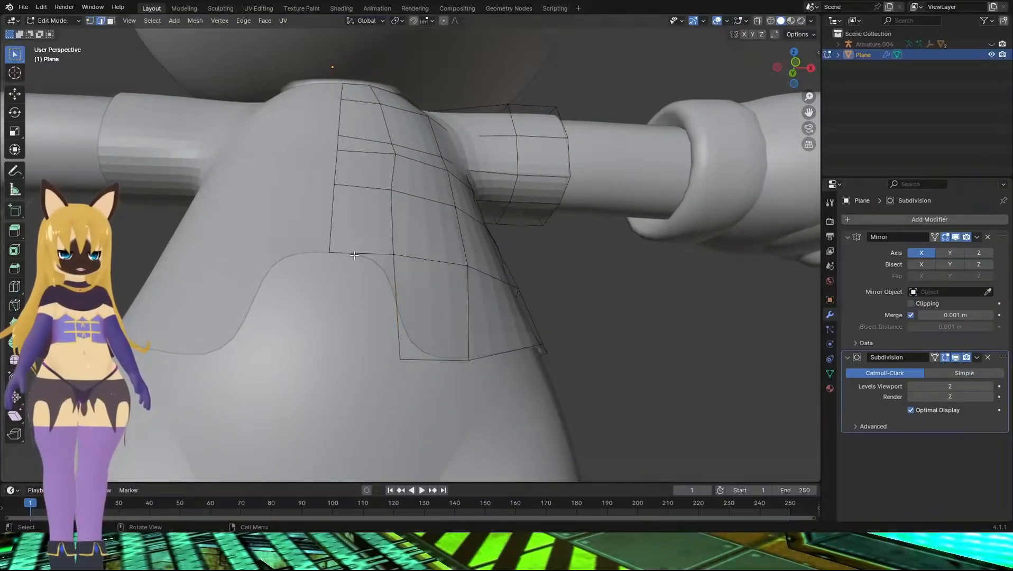
# Extend the centre-front hem edge down with a Y-axis move and merge its outer corner with the adjacent hem vertex
pyautogui.moveTo(343, 328); pyautogui.dragTo(329, 367, button='middle')
pyautogui.press('g')
pyautogui.press('y')
pyautogui.click(218, 346)
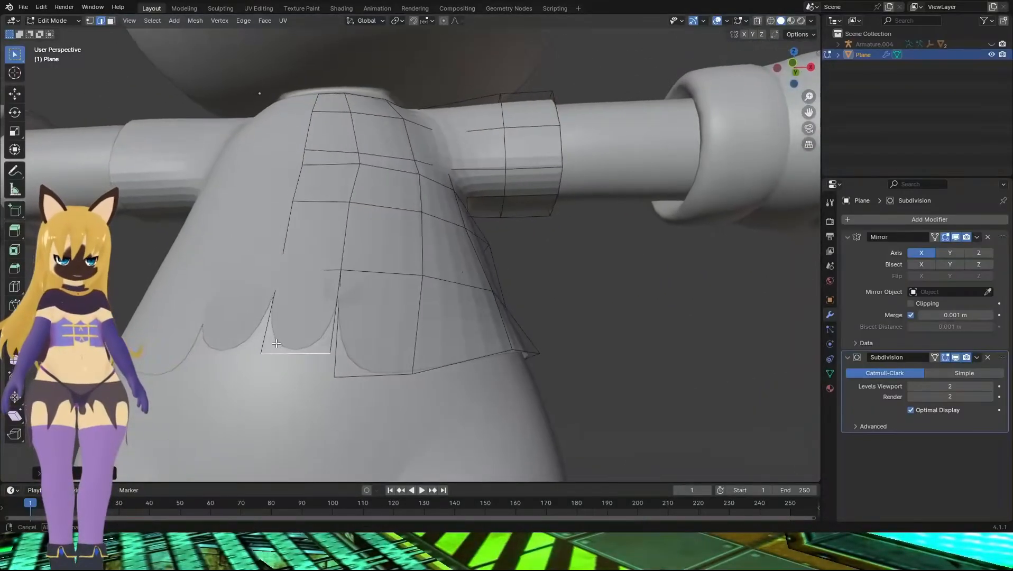
pyautogui.press('m')
pyautogui.click(339, 371)
# Turn the Mirror modifier's Clipping option on for the top
pyautogui.moveTo(321, 360); pyautogui.dragTo(341, 370, button='middle')
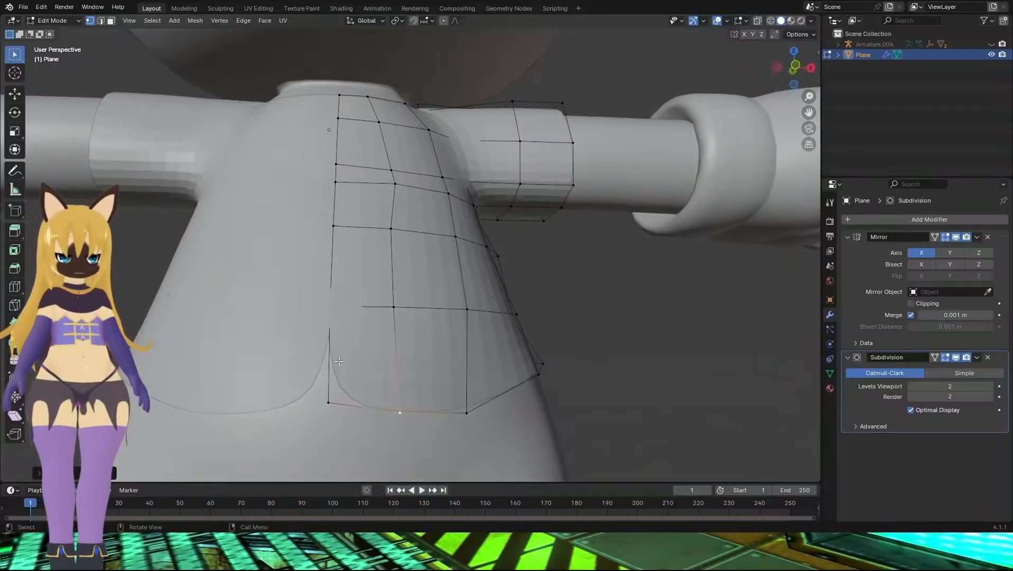
pyautogui.scroll(-4, 346, 365)
pyautogui.moveTo(380, 312)
pyautogui.mouseDown(button='middle')
pyautogui.moveTo(386, 331)
pyautogui.moveTo(377, 321)
pyautogui.mouseUp(button='middle')
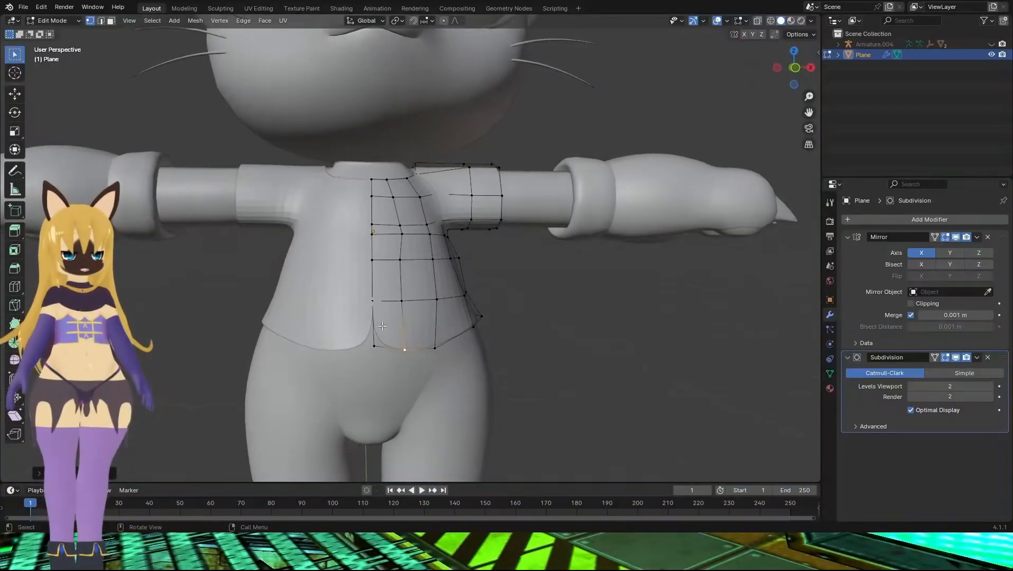
pyautogui.scroll(4, 373, 319)
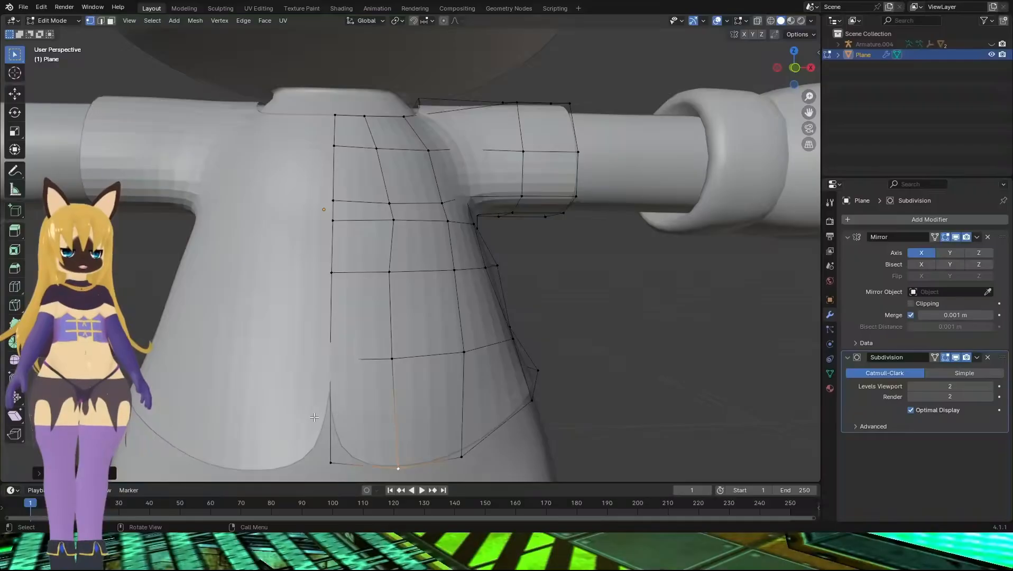
pyautogui.click(912, 304)
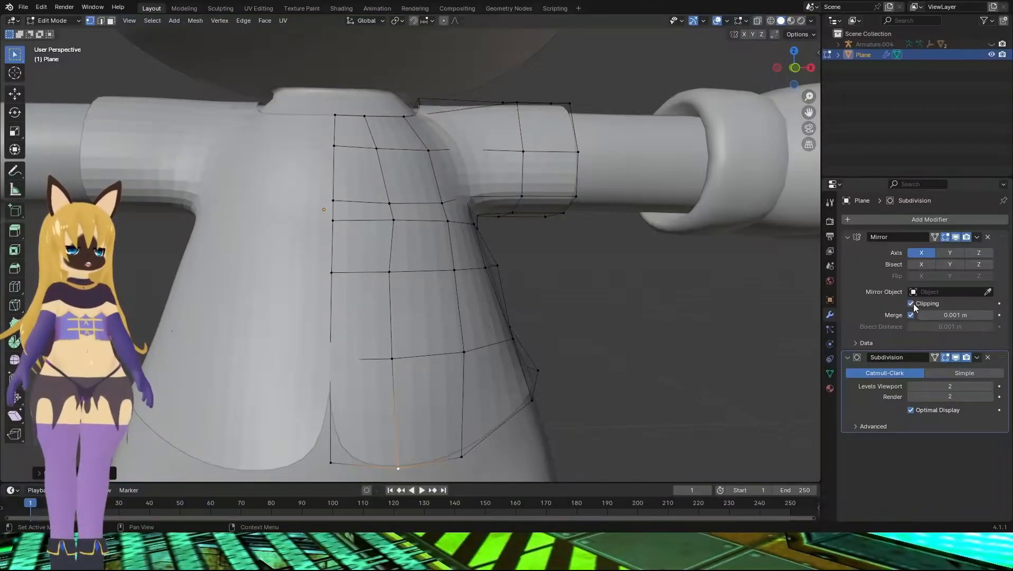
pyautogui.keyDown('shift'); pyautogui.moveTo(288, 410); pyautogui.dragTo(355, 376, button='middle'); pyautogui.keyUp('shift')
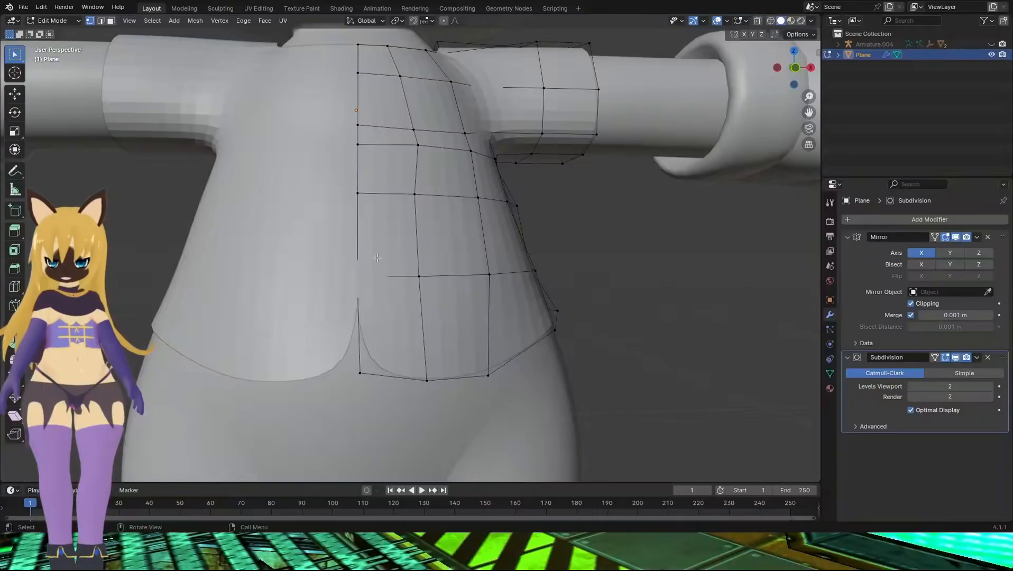
# Insert a vertical loop cut in the front centre column and slide it close to the centre line
pyautogui.hotkey('ctrl', 'r')
pyautogui.click(378, 254)
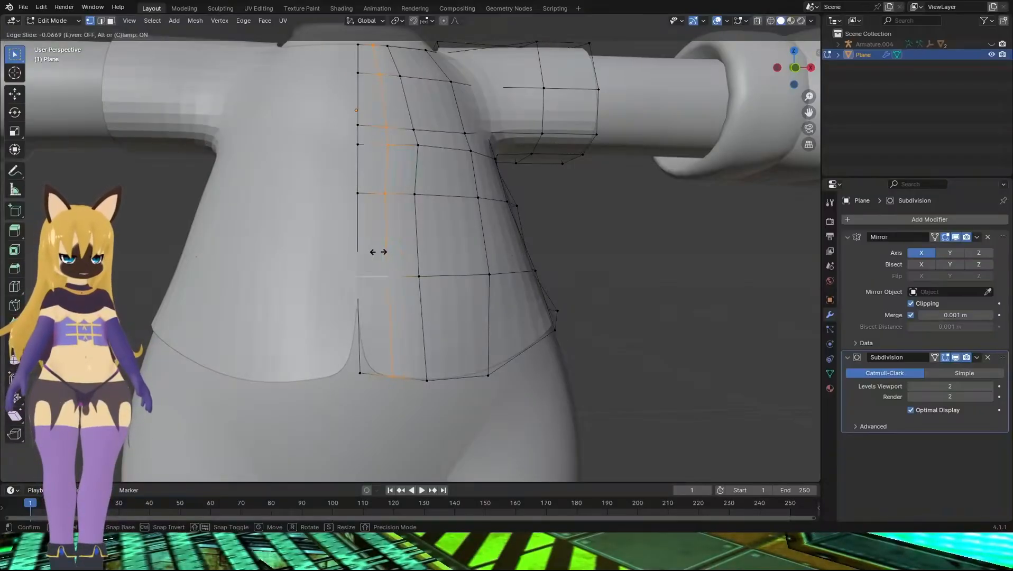
pyautogui.moveTo(365, 252); pyautogui.dragTo(354, 254)
# Move the hem's centre-front corner vertices away from the centre line to open a slit, and check the shape in Object Mode
pyautogui.moveTo(380, 414); pyautogui.dragTo(402, 297, button='middle')
pyautogui.moveTo(402, 221); pyautogui.dragTo(433, 234)
pyautogui.moveTo(433, 236); pyautogui.dragTo(418, 291, button='middle')
pyautogui.press('g')
pyautogui.click(429, 292)
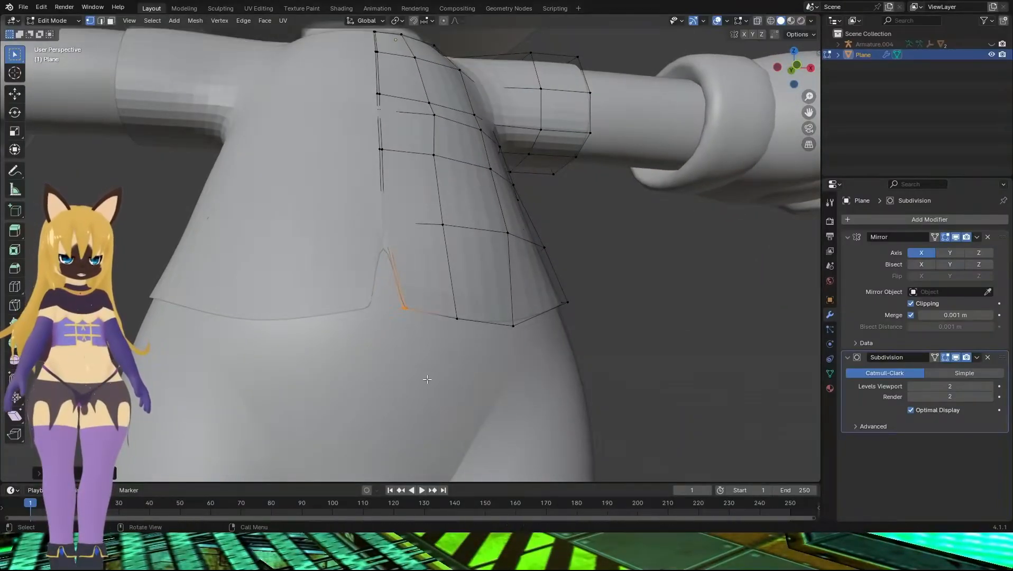
pyautogui.scroll(-4, 428, 378)
pyautogui.press('Tab')
pyautogui.moveTo(604, 336); pyautogui.dragTo(562, 366, button='middle')
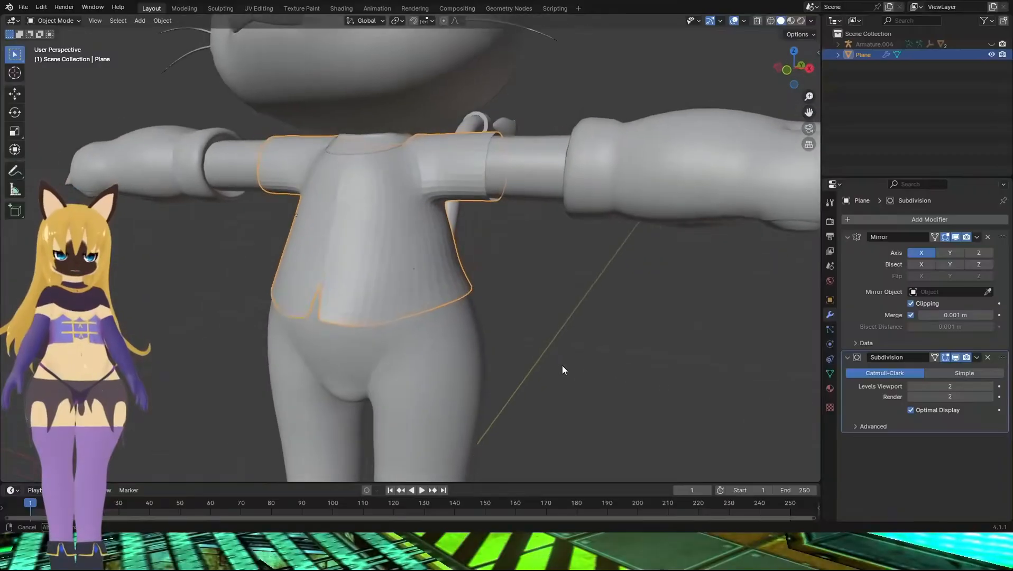
pyautogui.scroll(2, 413, 287)
pyautogui.scroll(3, 354, 268)
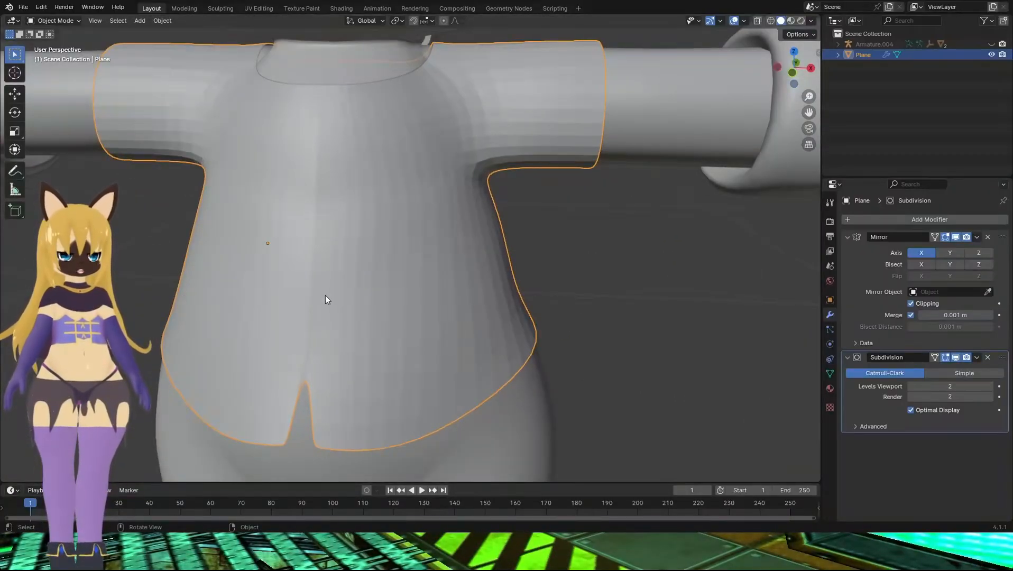
# Reposition the vertices at the peak of the centre-front slit in Edit Mode, bringing them to the centre line
pyautogui.press('Tab')
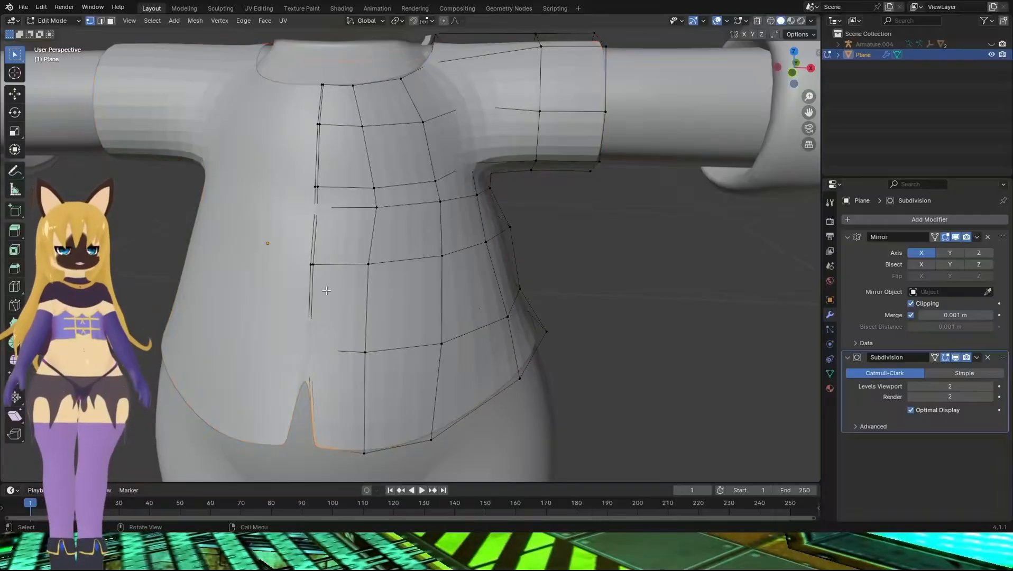
pyautogui.scroll(-2, 368, 290)
pyautogui.moveTo(349, 311); pyautogui.dragTo(359, 279, button='middle')
pyautogui.press('g')
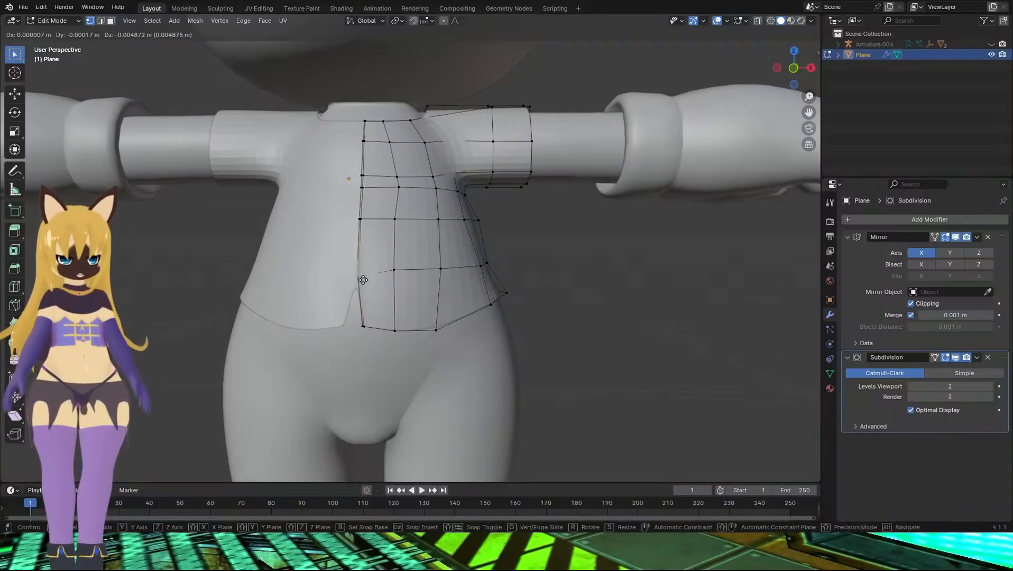
pyautogui.rightClick(363, 280)
pyautogui.moveTo(383, 291); pyautogui.dragTo(382, 291)
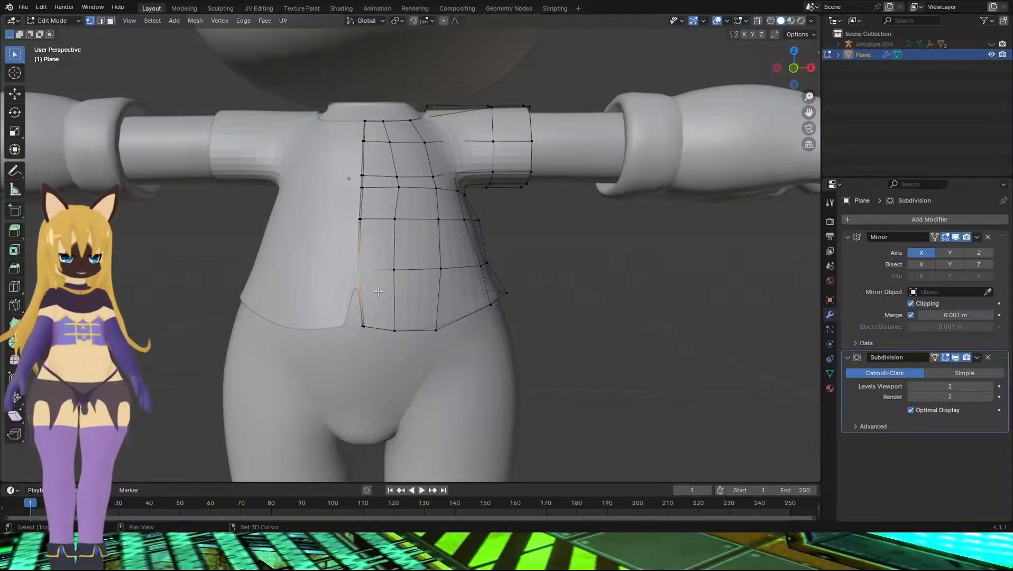
pyautogui.press('g')
pyautogui.click(348, 300)
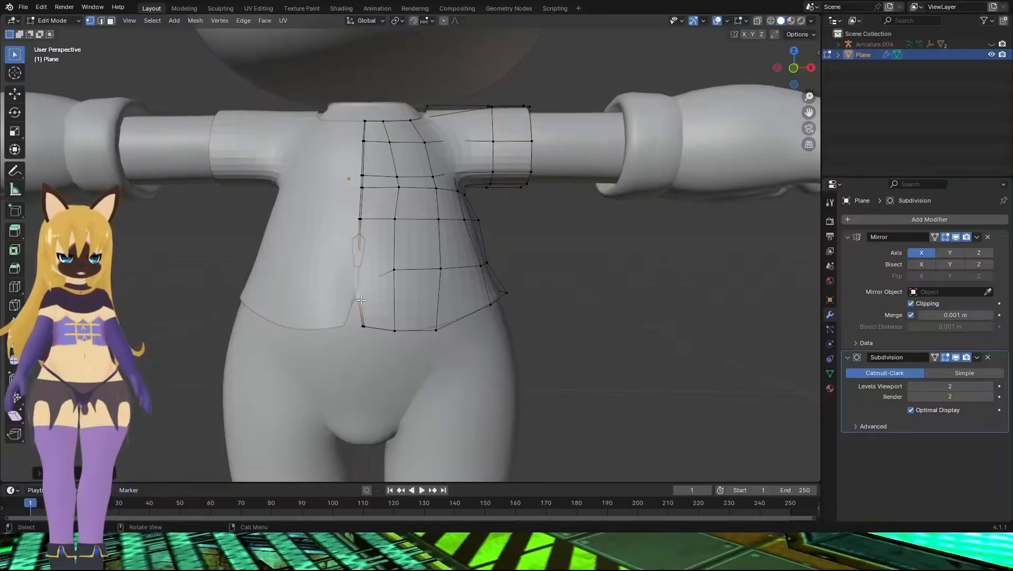
pyautogui.moveTo(347, 296); pyautogui.dragTo(277, 286, button='middle')
pyautogui.press('g')
pyautogui.click(269, 282)
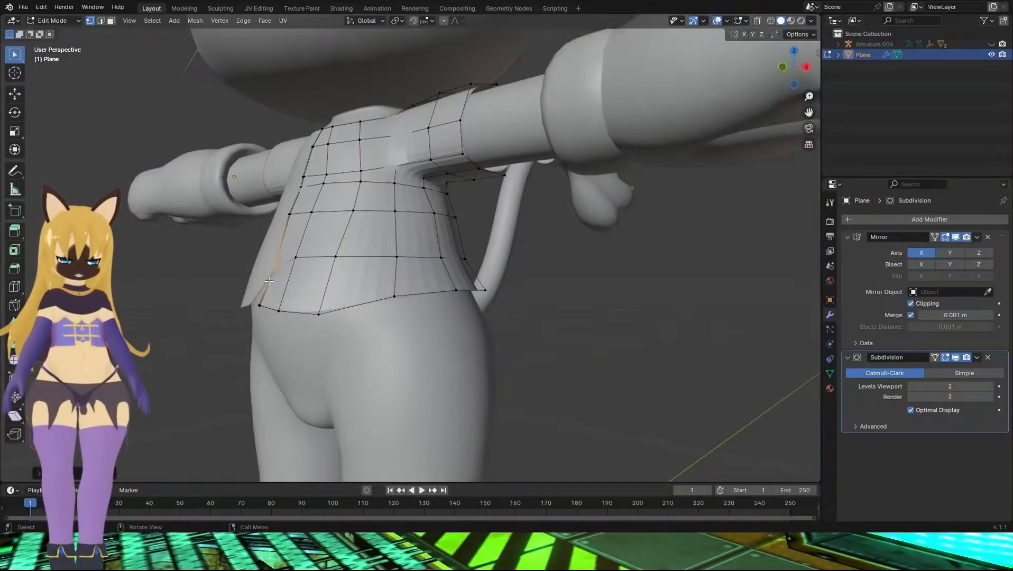
# Move the two hem vertices beside the slit in toward the belly and adjust the slit's corner vertex separately
pyautogui.moveTo(259, 298); pyautogui.dragTo(268, 313)
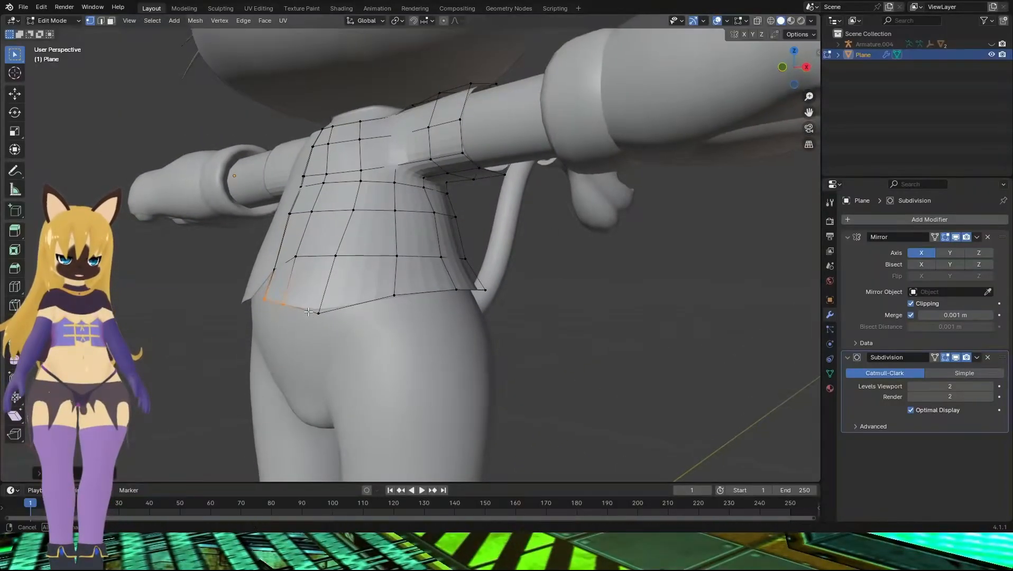
pyautogui.moveTo(308, 326); pyautogui.dragTo(409, 130, button='middle')
pyautogui.press('g')
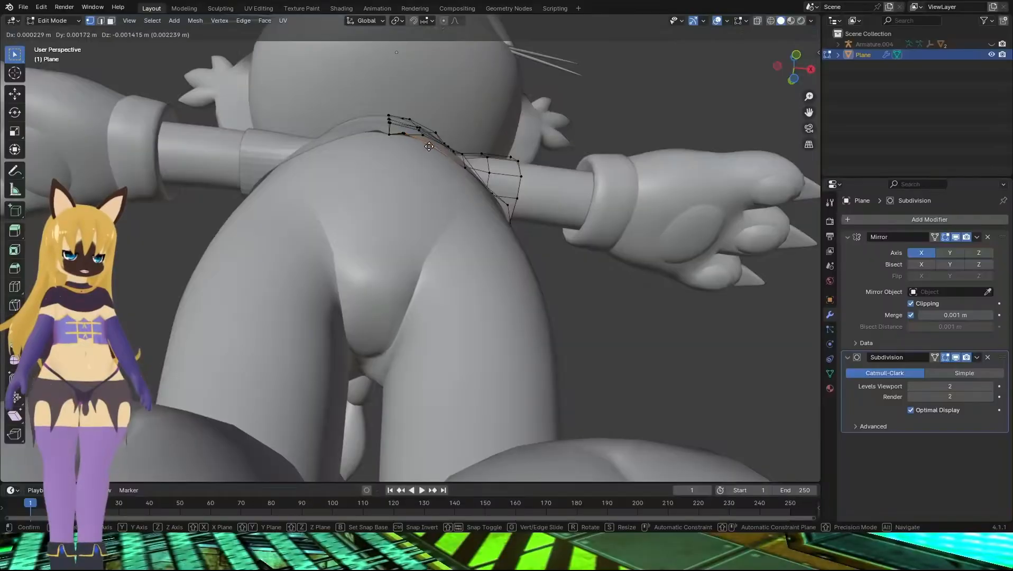
pyautogui.click(428, 147)
pyautogui.click(407, 136)
pyautogui.press('g')
pyautogui.click(400, 137)
# Nudge the slit's lower corner vertex into line with the front hem and return the top to Object Mode
pyautogui.moveTo(400, 137); pyautogui.dragTo(424, 183, button='middle')
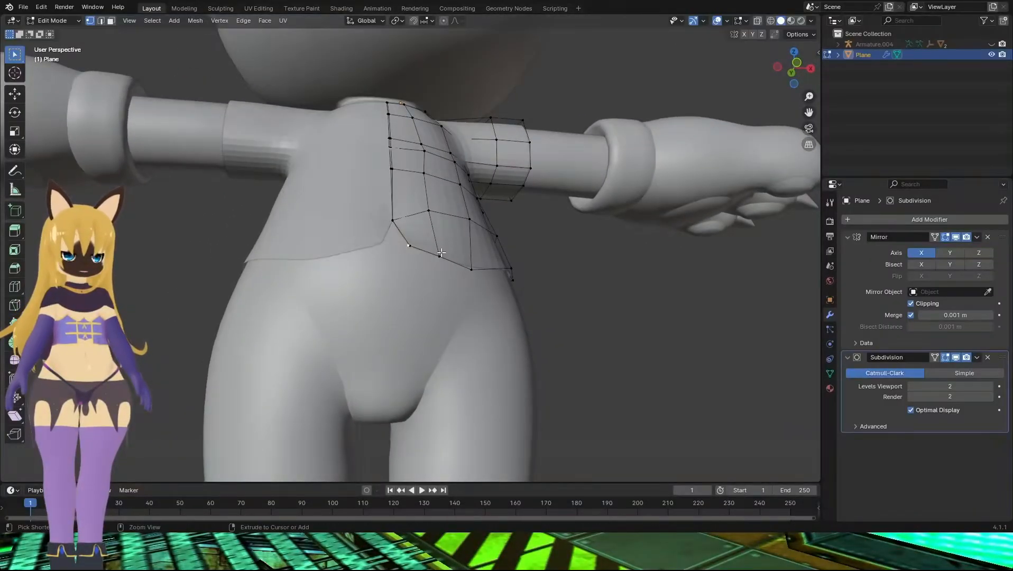
pyautogui.moveTo(399, 242); pyautogui.dragTo(393, 314, button='middle')
pyautogui.press('g')
pyautogui.click(405, 208)
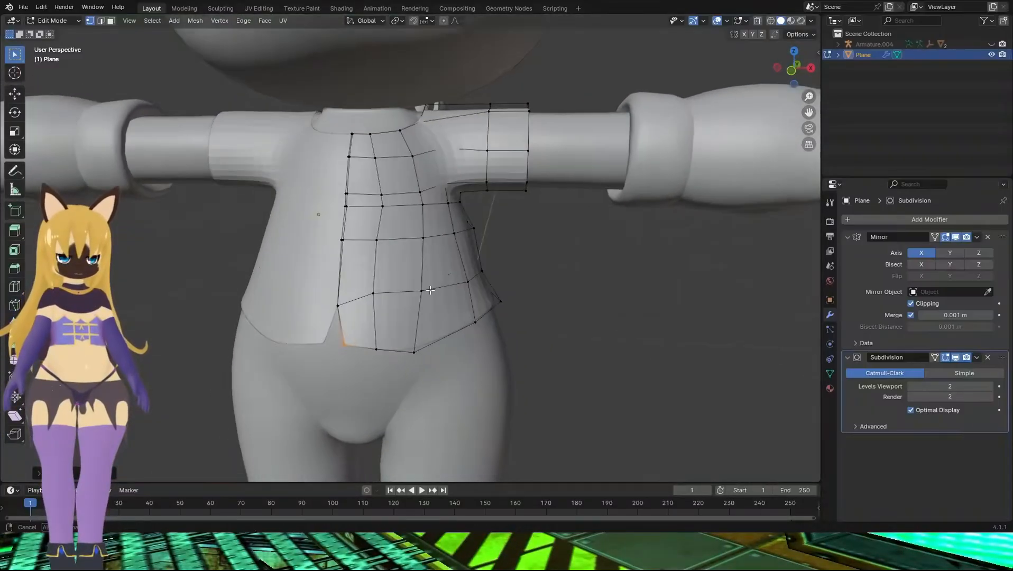
pyautogui.press('Tab')
pyautogui.moveTo(572, 309); pyautogui.dragTo(430, 276, button='middle')
pyautogui.scroll(4, 458, 242)
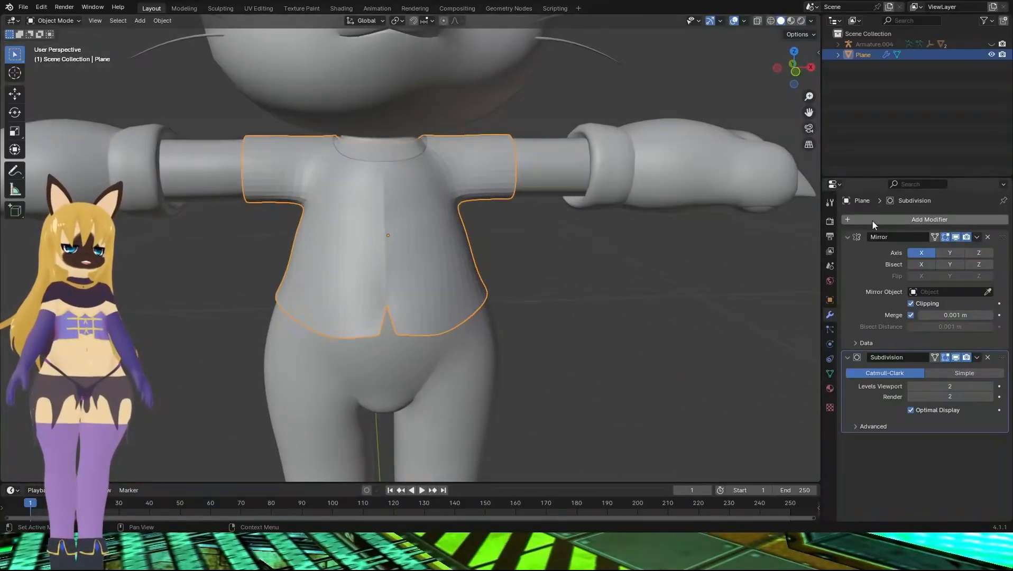
pyautogui.click(74, 21)
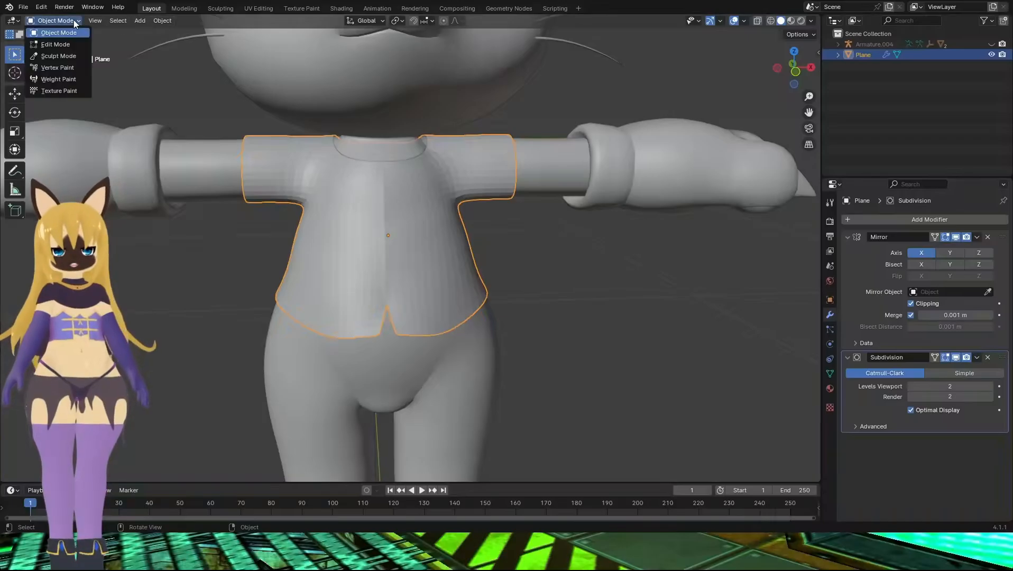
pyautogui.click(62, 35)
pyautogui.press('x')
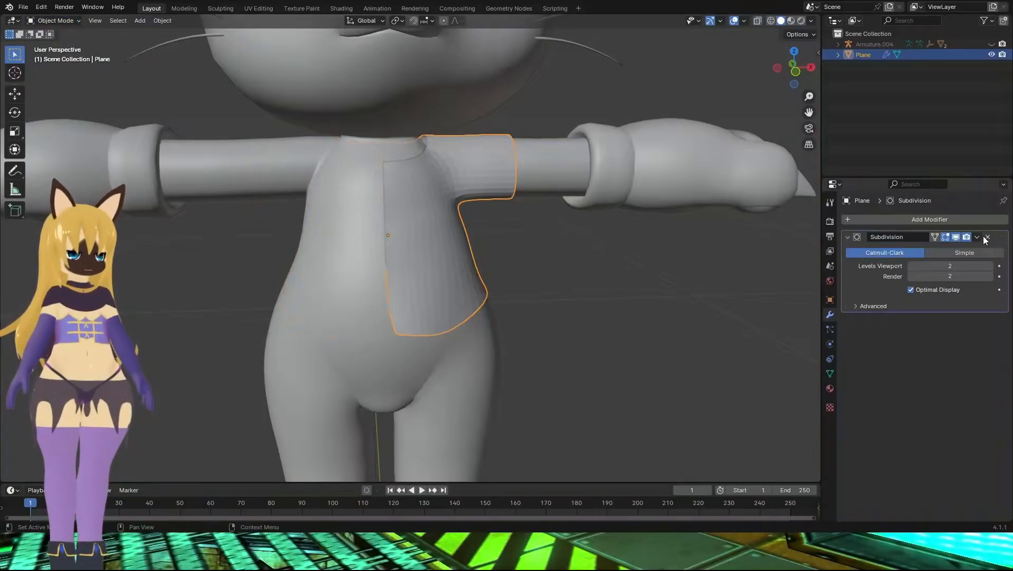
pyautogui.hotkey('ctrl', 'z')
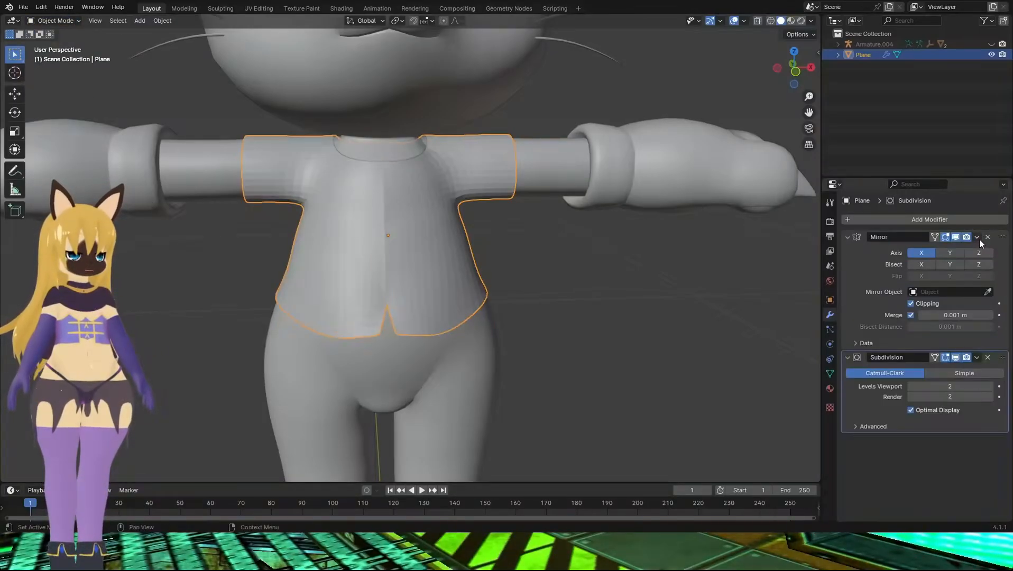
# Apply the top's Mirror modifier followed by its Subdivision modifier, and reopen the mesh in Edit Mode
pyautogui.click(977, 238)
pyautogui.click(976, 248)
pyautogui.click(977, 238)
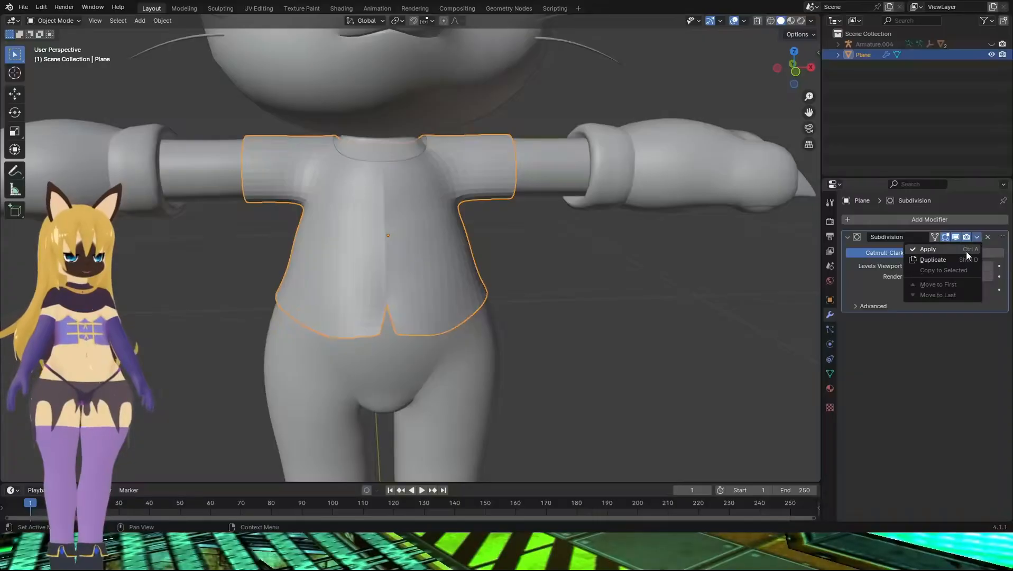
pyautogui.click(966, 250)
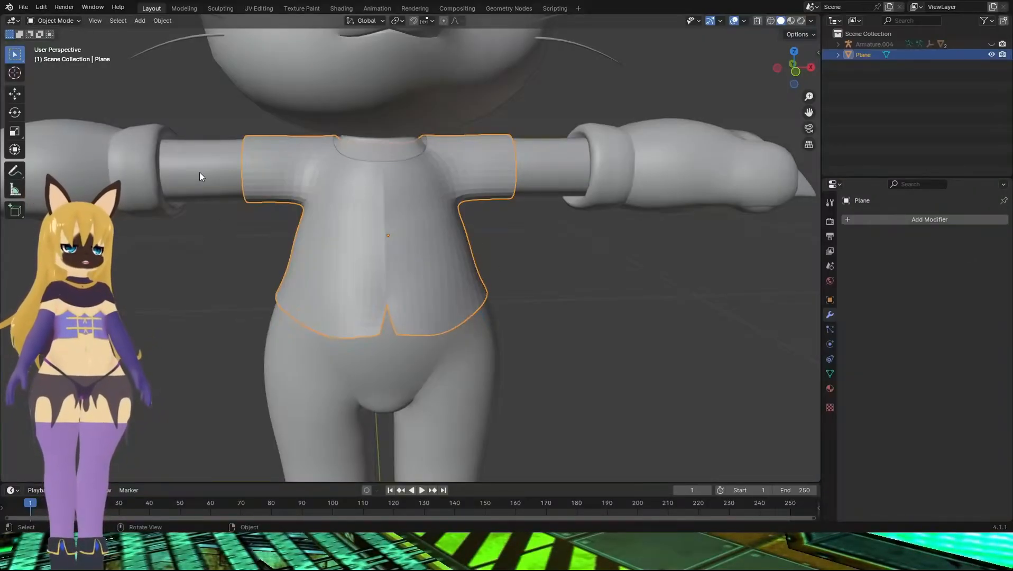
pyautogui.press('Tab')
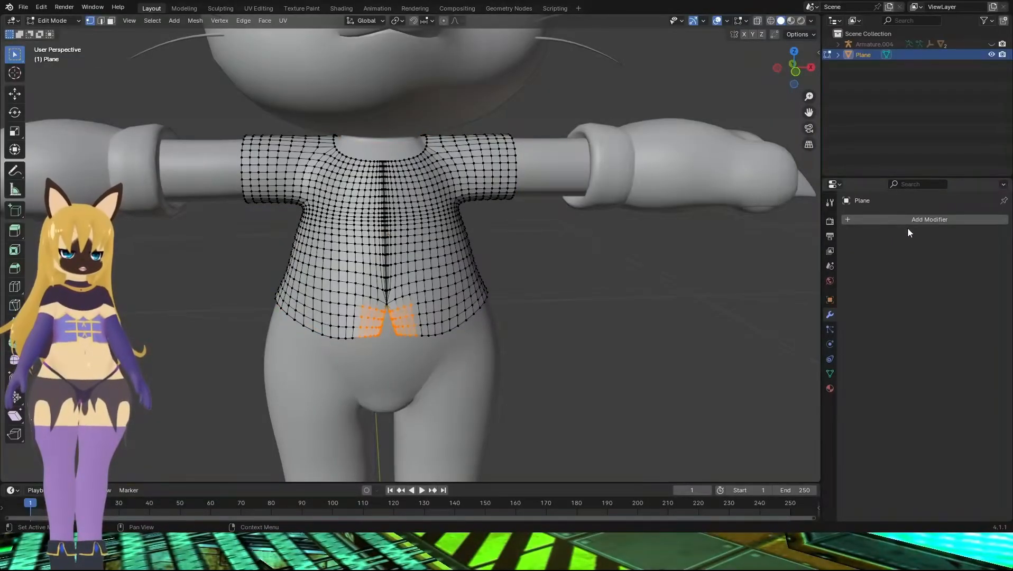
pyautogui.scroll(3, 363, 219)
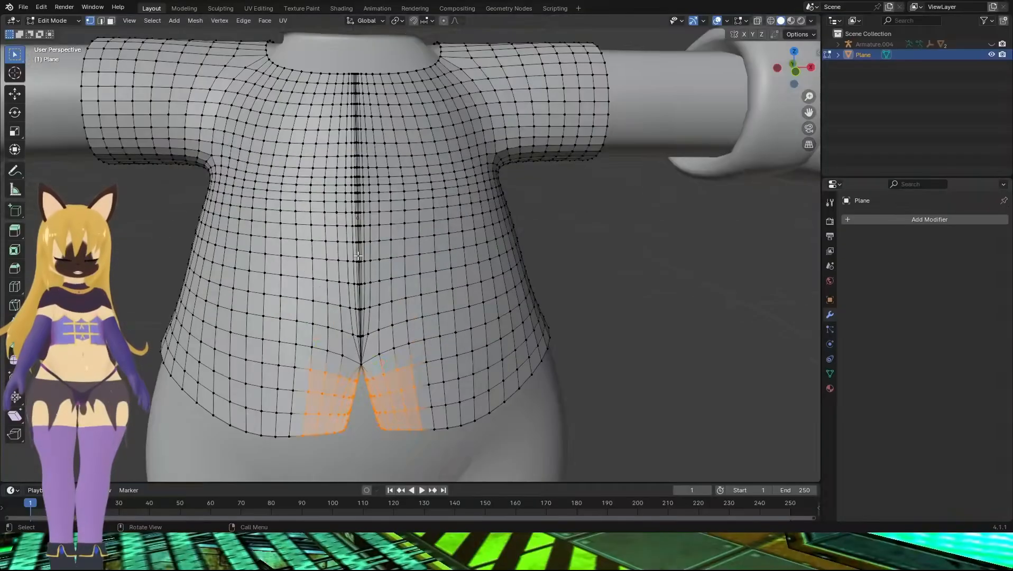
# Clear the vertex selection on the top and switch it to Sculpt Mode
pyautogui.hotkey('alt', 'a')
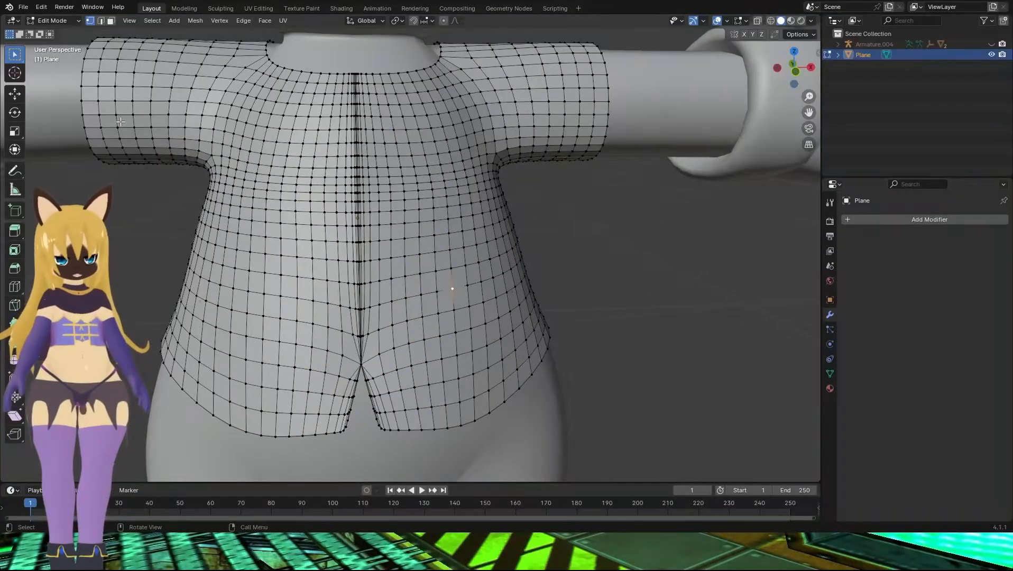
pyautogui.click(450, 250)
pyautogui.scroll(-5, 338, 236)
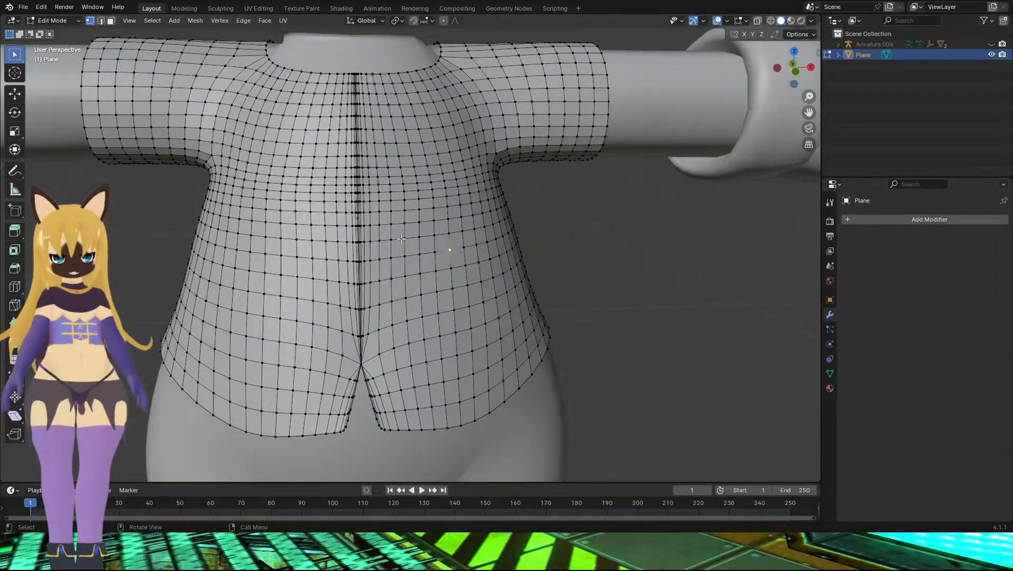
pyautogui.click(53, 20)
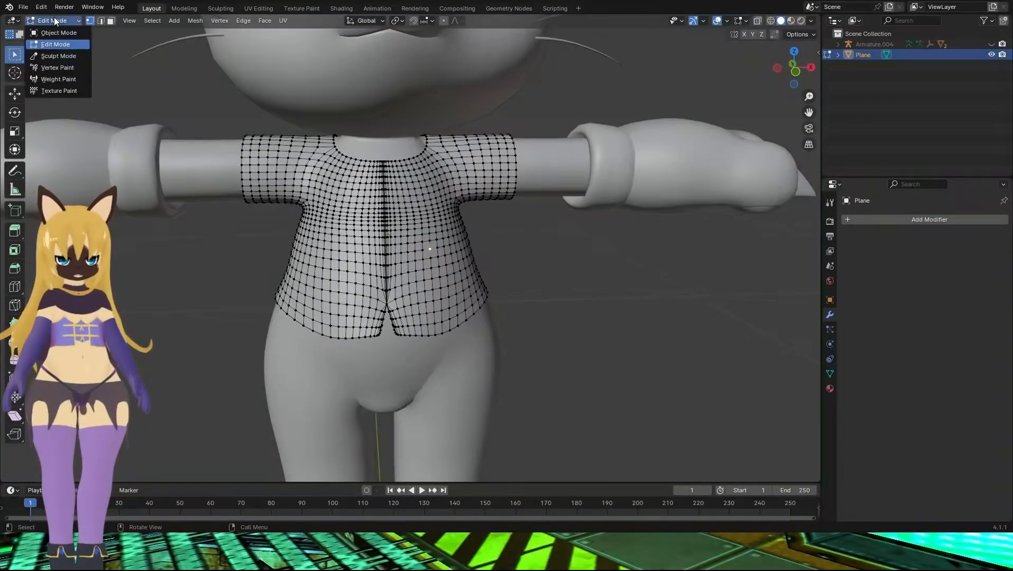
pyautogui.click(73, 58)
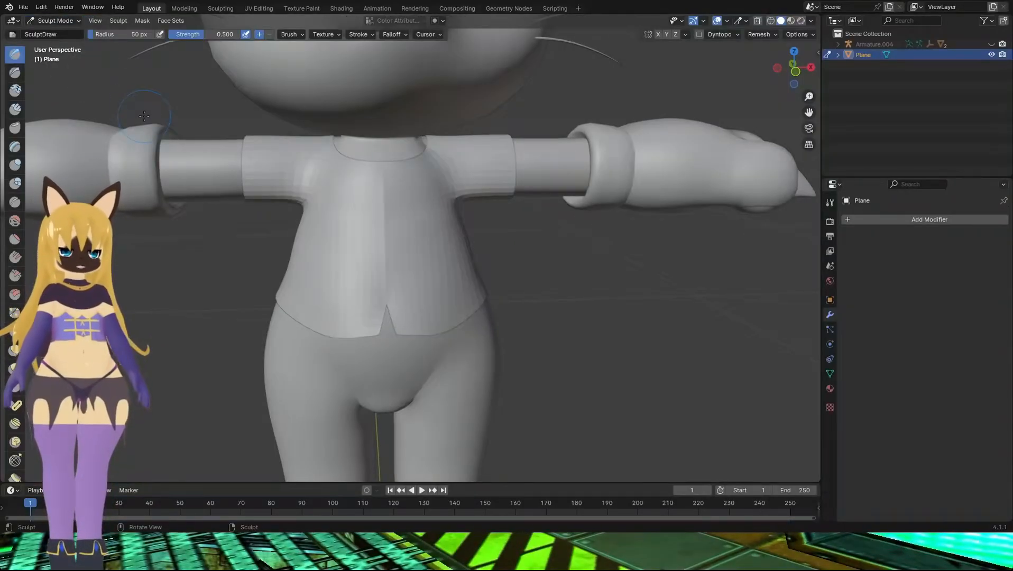
# With the Grab brush at a 116 px radius, pull the top's shoulder out to cover the body poking through
pyautogui.moveTo(292, 166); pyautogui.dragTo(268, 159, button='middle')
pyautogui.moveTo(426, 194)
pyautogui.mouseDown(button='middle')
pyautogui.moveTo(391, 197)
pyautogui.moveTo(399, 239)
pyautogui.moveTo(415, 238)
pyautogui.moveTo(385, 275)
pyautogui.moveTo(423, 235)
pyautogui.moveTo(441, 287)
pyautogui.moveTo(411, 244)
pyautogui.moveTo(381, 246)
pyautogui.mouseUp(button='middle')
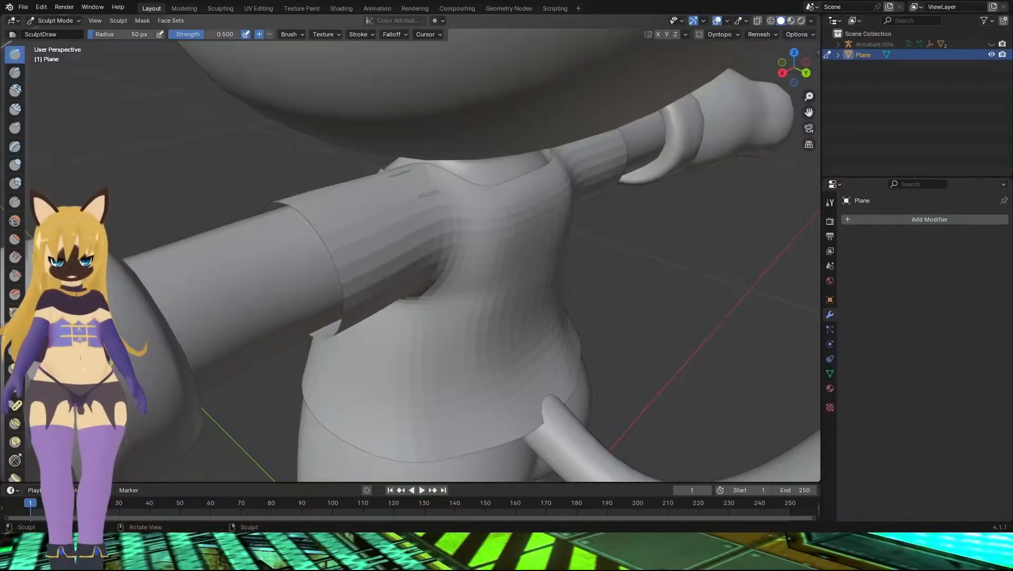
pyautogui.press('g')
pyautogui.scroll(3, 437, 193)
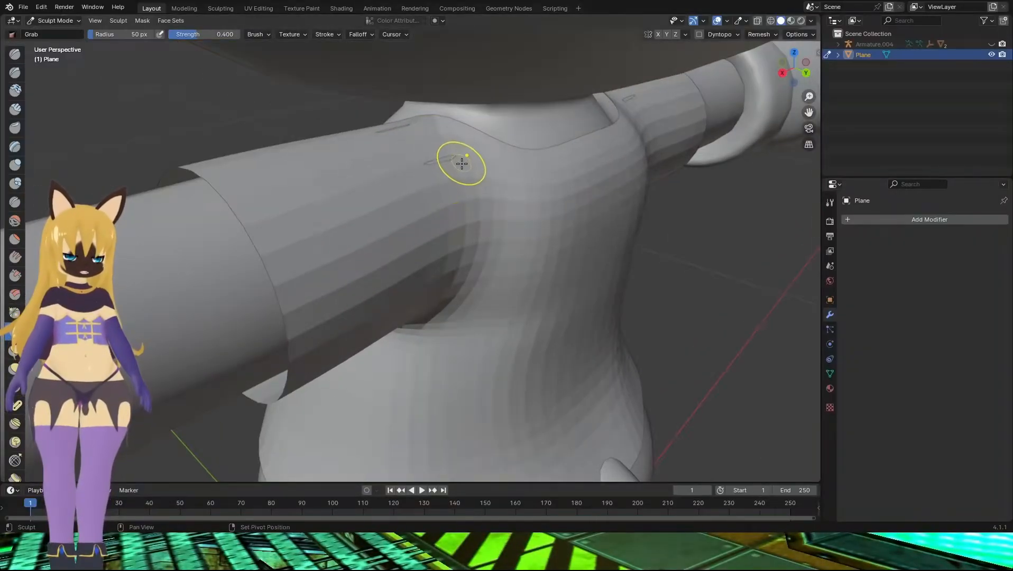
pyautogui.keyDown('shift'); pyautogui.moveTo(461, 160); pyautogui.dragTo(446, 177, button='middle'); pyautogui.keyUp('shift')
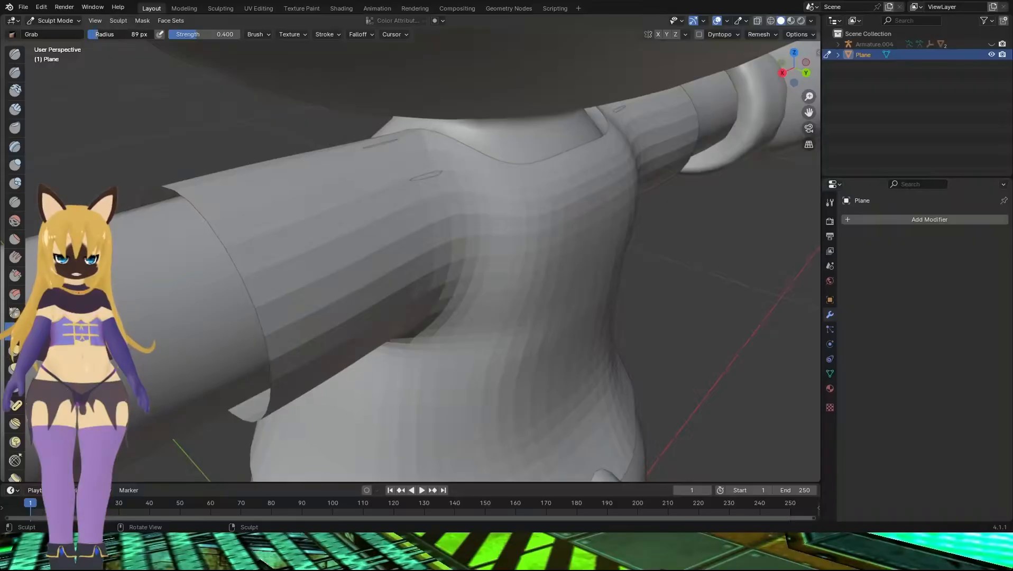
pyautogui.moveTo(118, 35); pyautogui.dragTo(122, 35)
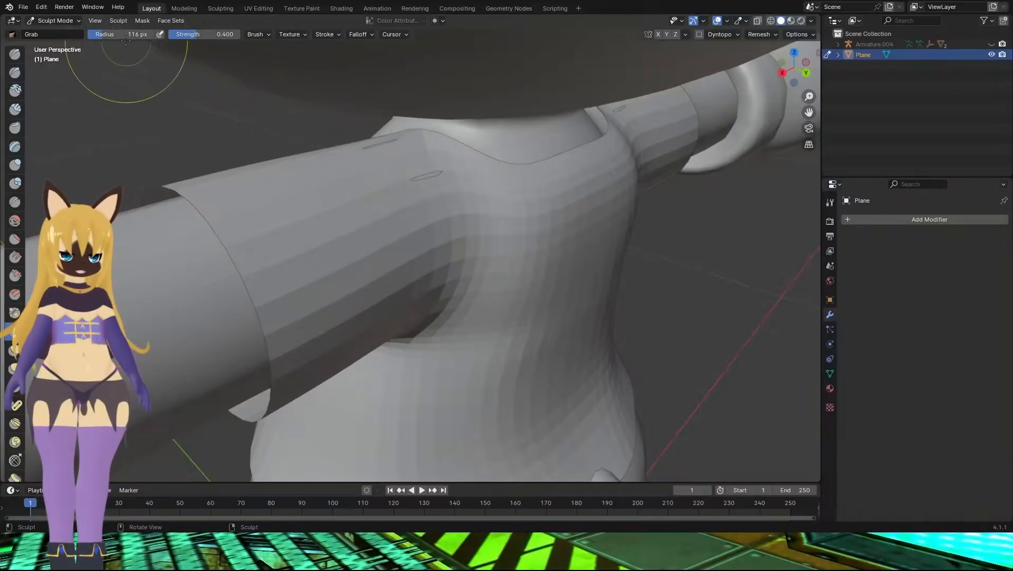
pyautogui.moveTo(423, 167); pyautogui.dragTo(464, 169, button='middle')
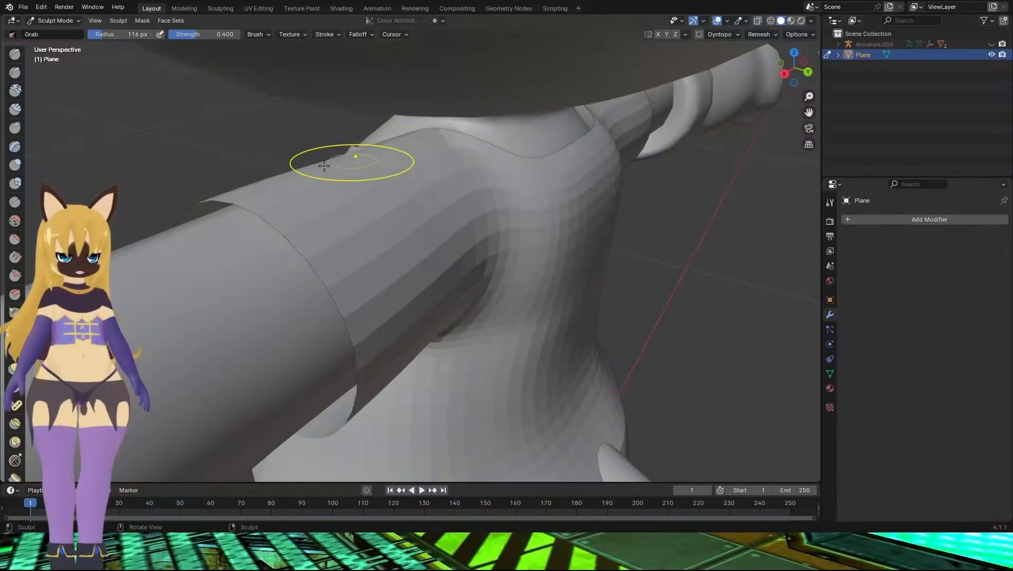
pyautogui.moveTo(323, 160)
pyautogui.mouseDown(button='middle')
pyautogui.moveTo(330, 172)
pyautogui.moveTo(396, 150)
pyautogui.moveTo(305, 230)
pyautogui.mouseUp(button='middle')
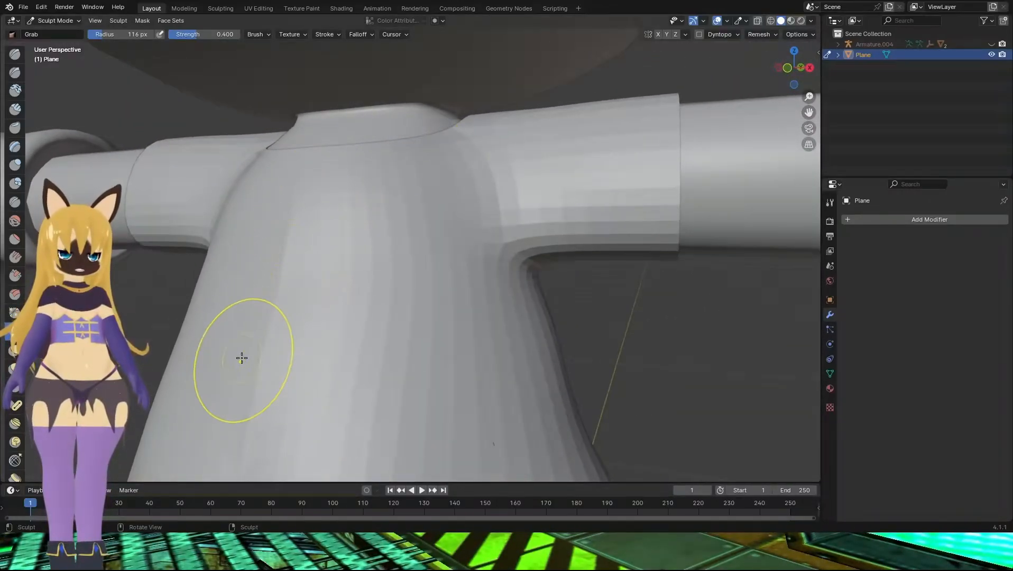
pyautogui.moveTo(339, 317); pyautogui.dragTo(375, 330, button='middle')
pyautogui.scroll(-3, 375, 321)
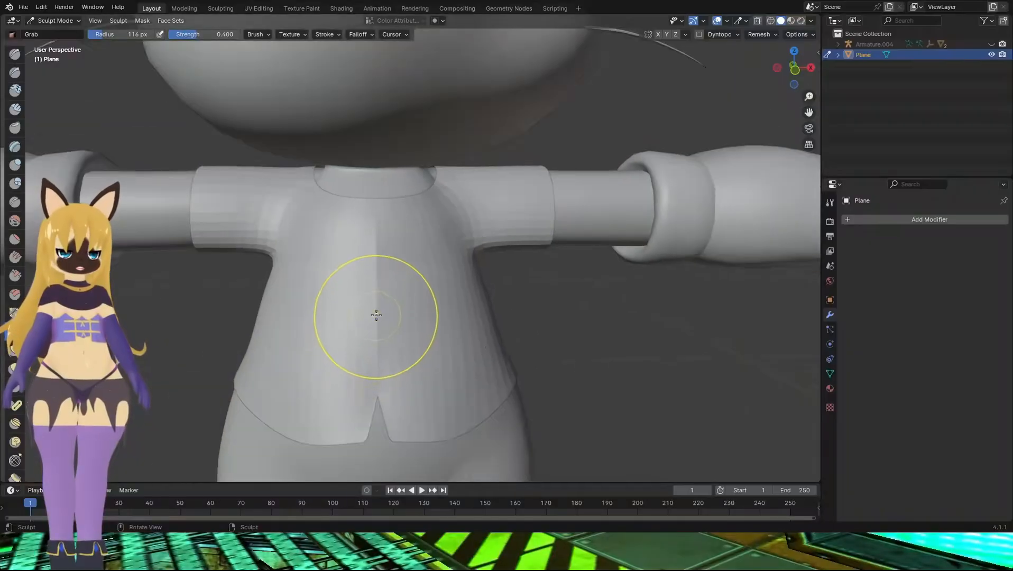
# Smooth the crease down the top's centre front using the Smooth brush at strength 0.700
pyautogui.click(15, 221)
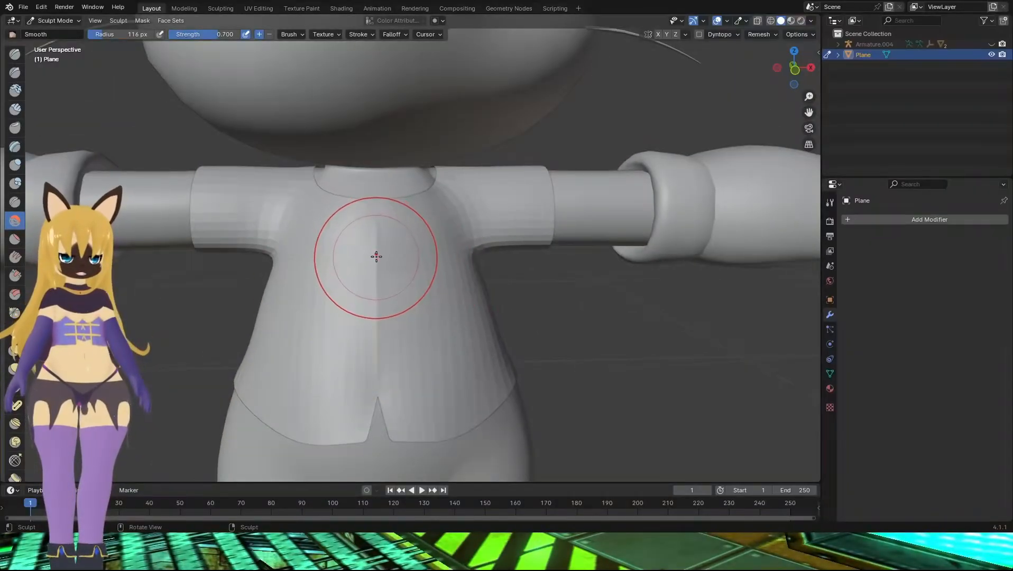
pyautogui.moveTo(375, 227)
pyautogui.mouseDown()
pyautogui.moveTo(377, 217)
pyautogui.moveTo(375, 390)
pyautogui.moveTo(389, 346)
pyautogui.mouseUp()
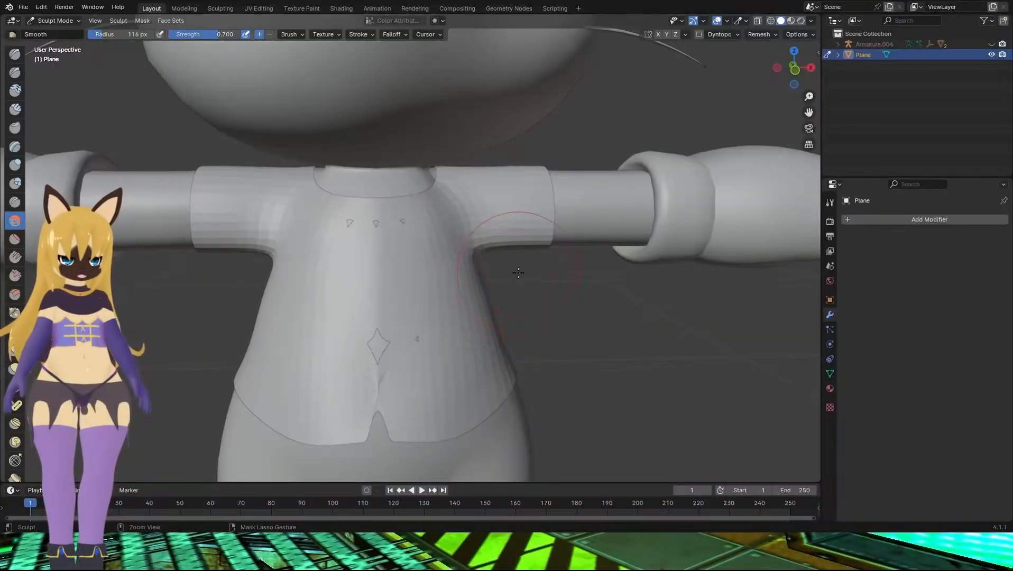
pyautogui.moveTo(385, 330)
pyautogui.mouseDown()
pyautogui.moveTo(409, 324)
pyautogui.moveTo(373, 283)
pyautogui.moveTo(379, 335)
pyautogui.moveTo(370, 241)
pyautogui.mouseUp()
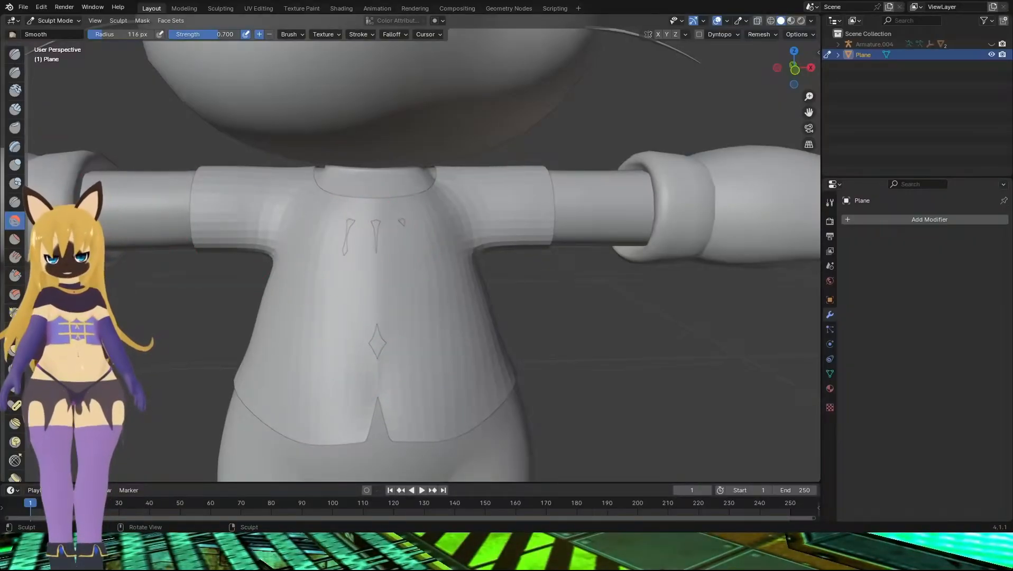
# Pull the top's chest and centre front outward with the Grab brush to cover the body poking through
pyautogui.click(14, 331)
pyautogui.moveTo(296, 264)
pyautogui.mouseDown(button='middle')
pyautogui.moveTo(317, 262)
pyautogui.moveTo(283, 254)
pyautogui.moveTo(344, 229)
pyautogui.mouseUp(button='middle')
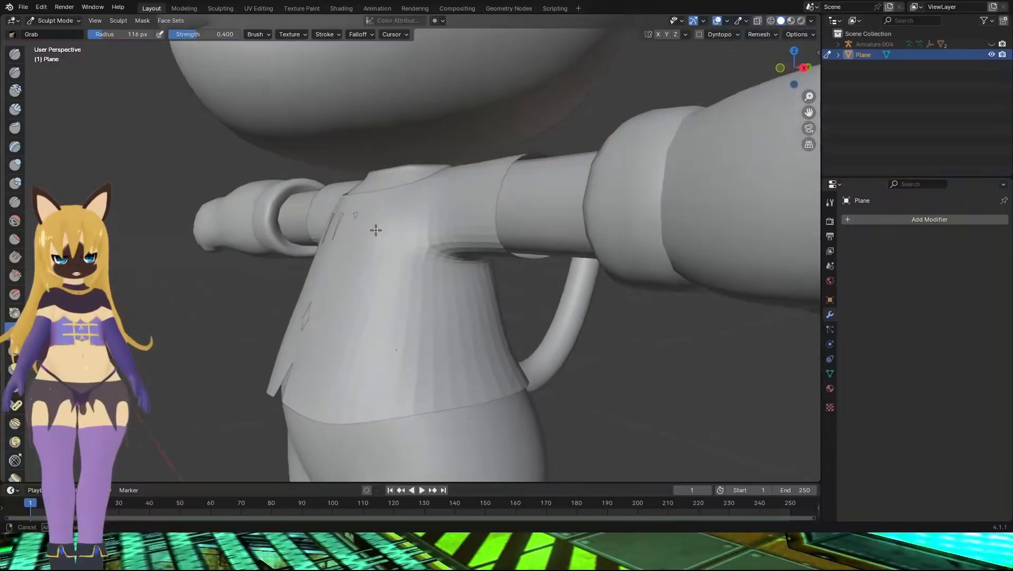
pyautogui.moveTo(344, 220); pyautogui.dragTo(331, 222)
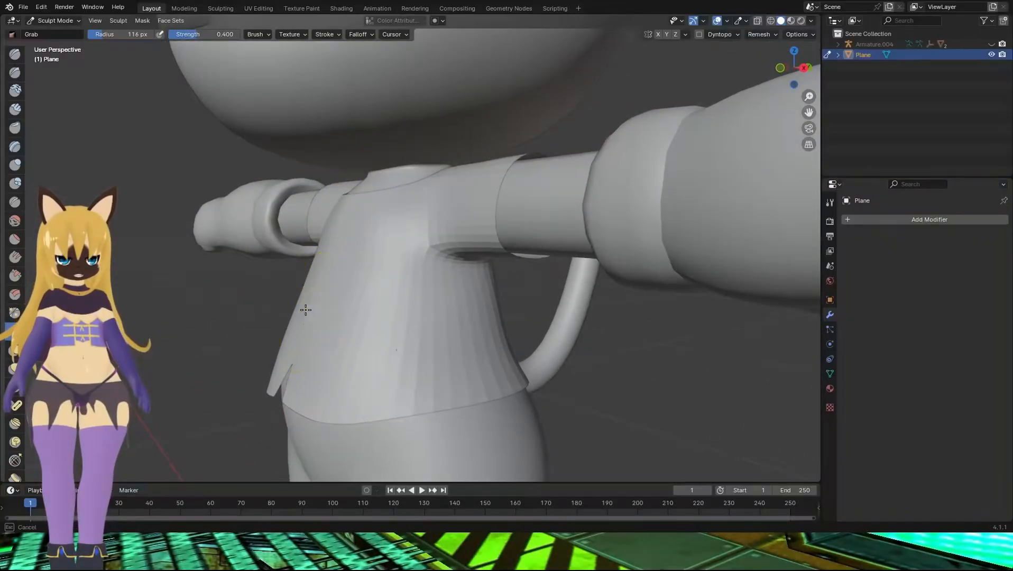
pyautogui.moveTo(300, 285)
pyautogui.mouseDown(button='middle')
pyautogui.moveTo(387, 283)
pyautogui.moveTo(375, 287)
pyautogui.moveTo(407, 262)
pyautogui.mouseUp(button='middle')
pyautogui.scroll(-2, 406, 262)
# Return the top to Object Mode and display the character in Material Preview shading
pyautogui.press('Tab')
pyautogui.press('Tab')
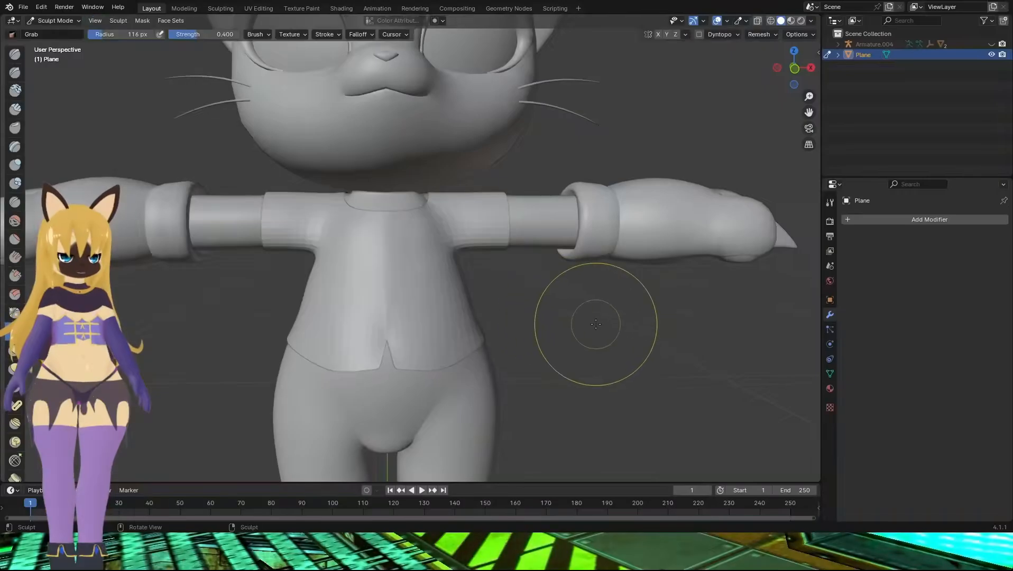
pyautogui.click(53, 20)
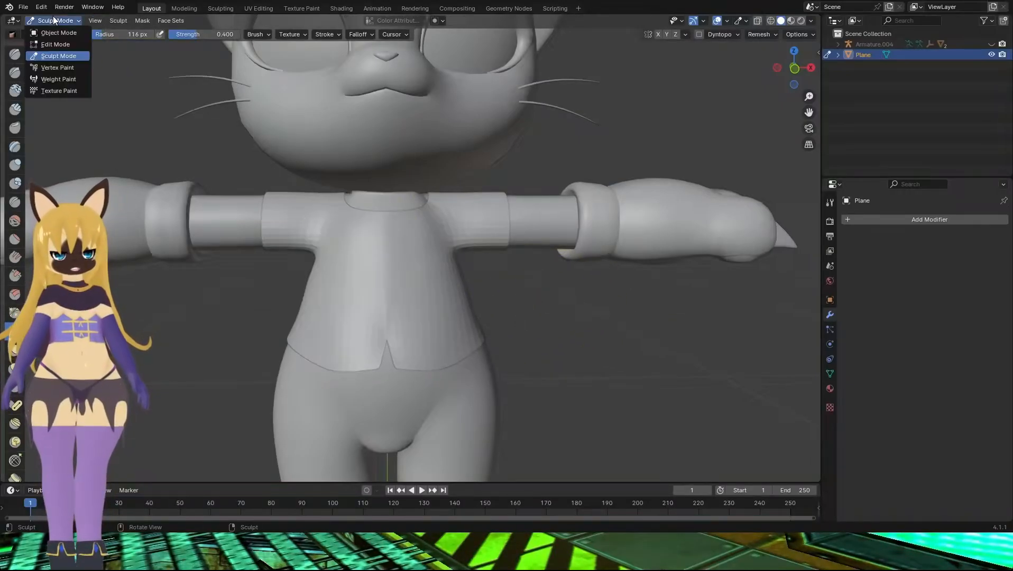
pyautogui.click(61, 32)
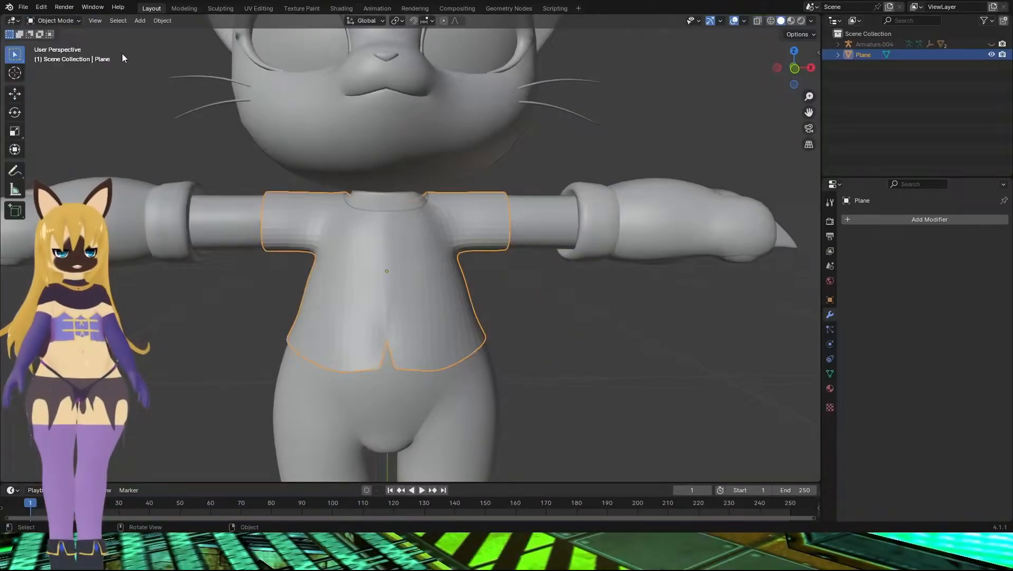
pyautogui.click(791, 21)
pyautogui.moveTo(542, 233)
pyautogui.mouseDown(button='middle')
pyautogui.moveTo(352, 206)
pyautogui.moveTo(319, 239)
pyautogui.moveTo(467, 212)
pyautogui.moveTo(546, 231)
pyautogui.mouseUp(button='middle')
pyautogui.scroll(2, 374, 231)
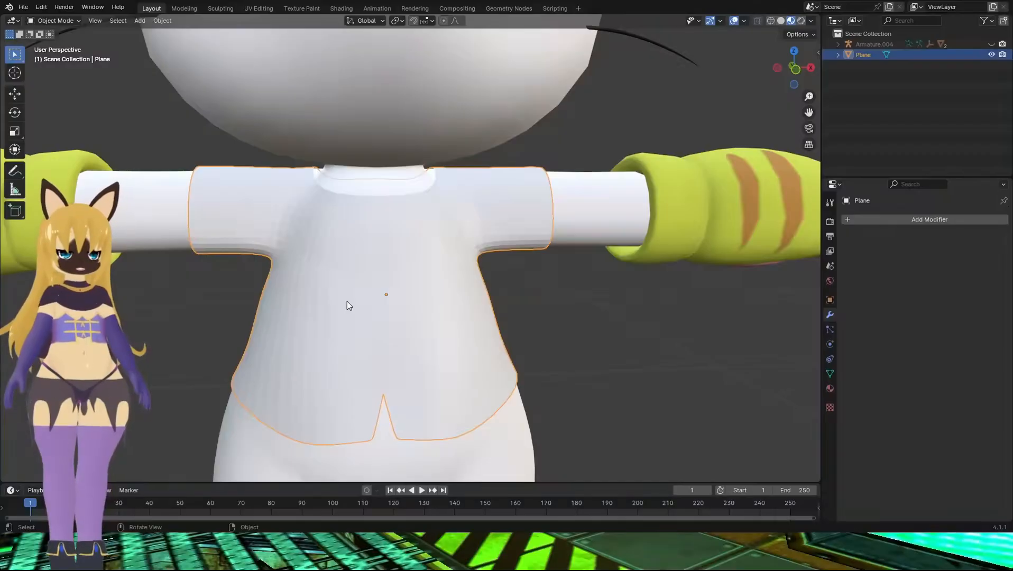
pyautogui.scroll(2, 402, 296)
pyautogui.moveTo(408, 309)
pyautogui.mouseDown(button='middle')
pyautogui.moveTo(407, 294)
pyautogui.moveTo(384, 275)
pyautogui.moveTo(414, 299)
pyautogui.mouseUp(button='middle')
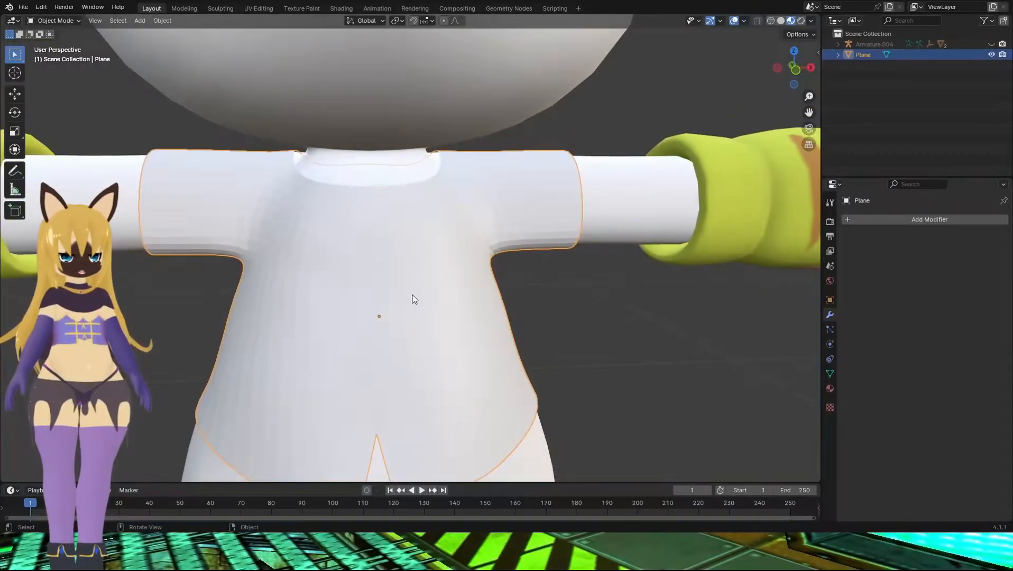
# Apply Shade Smooth to the top, check it deselected on the character, and select it again
pyautogui.click(162, 21)
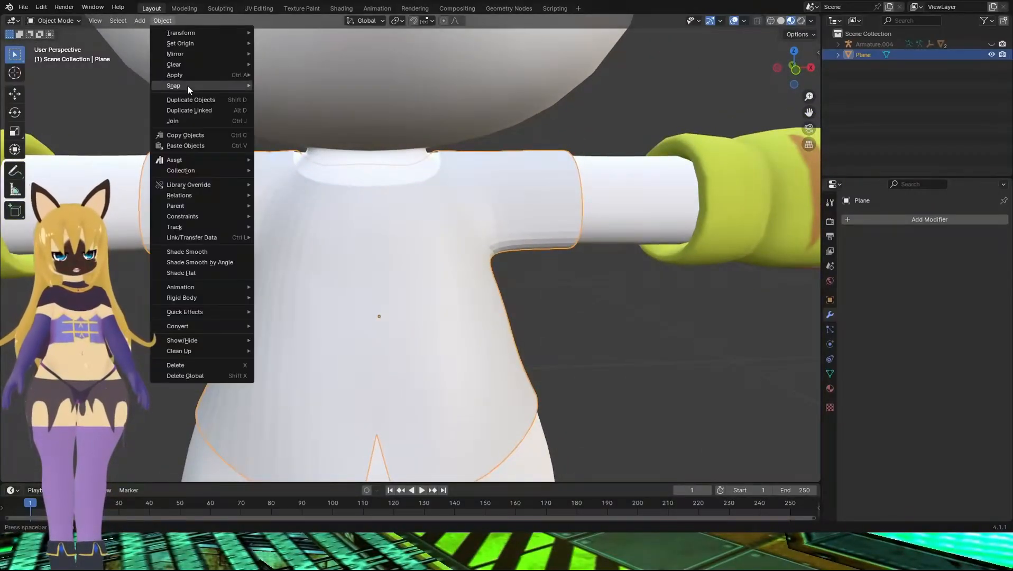
pyautogui.click(216, 253)
pyautogui.scroll(-2, 504, 228)
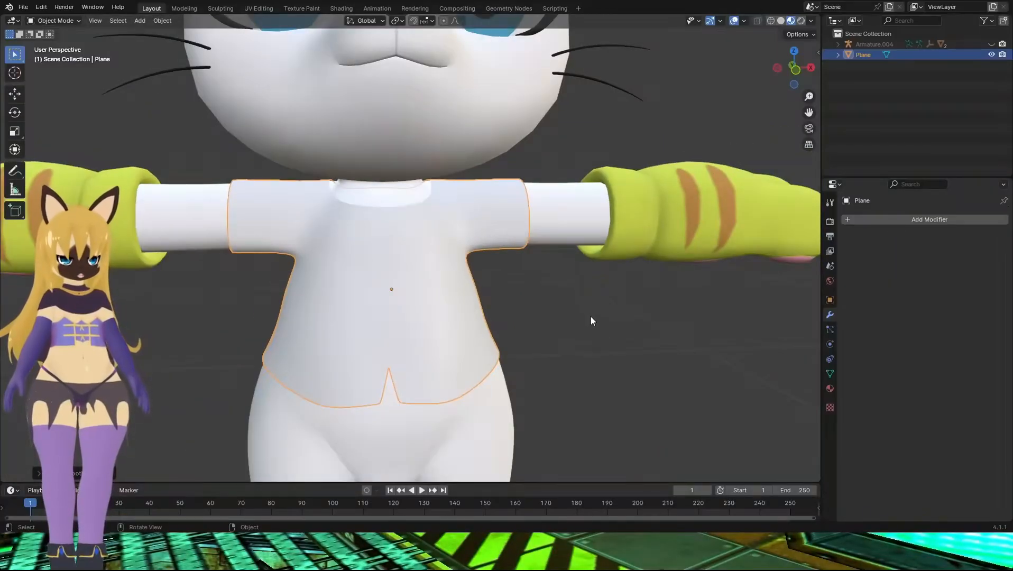
pyautogui.click(681, 316)
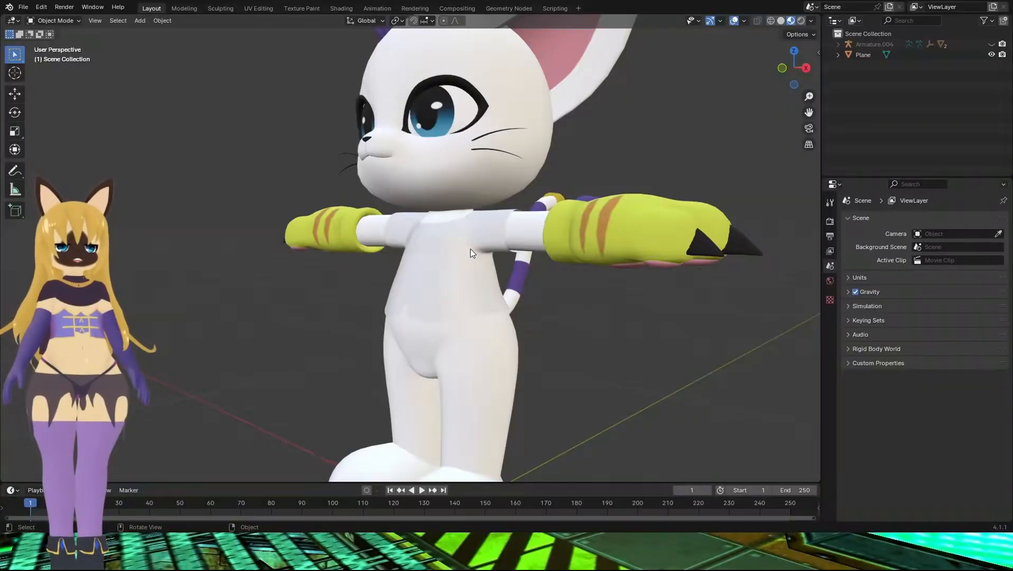
pyautogui.click(442, 248)
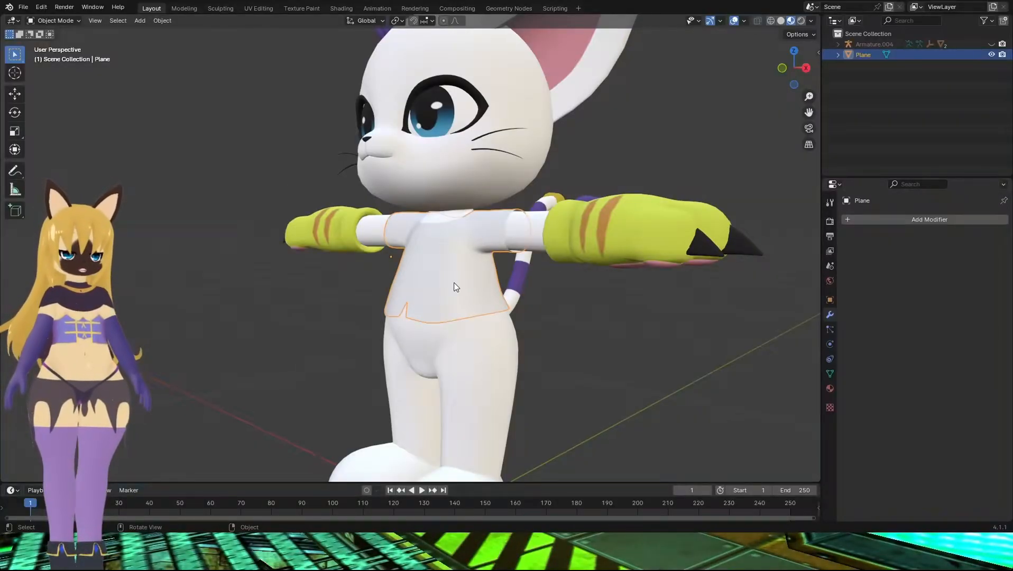
pyautogui.moveTo(456, 287); pyautogui.dragTo(487, 286, button='middle')
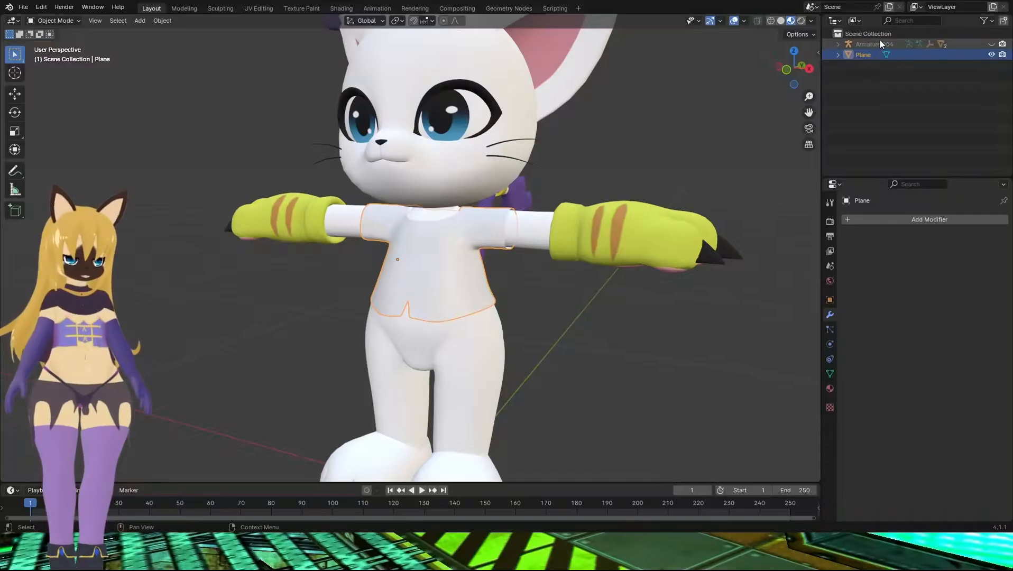
# Rename the top's object C.Shirt and parent it under Armature.004 beside Body and gloves
pyautogui.click(838, 44)
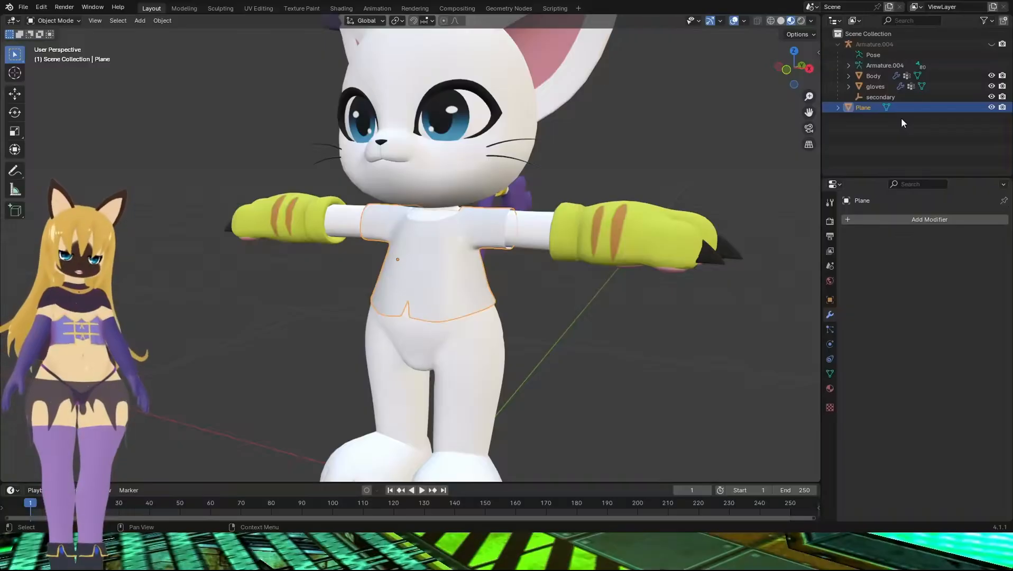
pyautogui.doubleClick(867, 107)
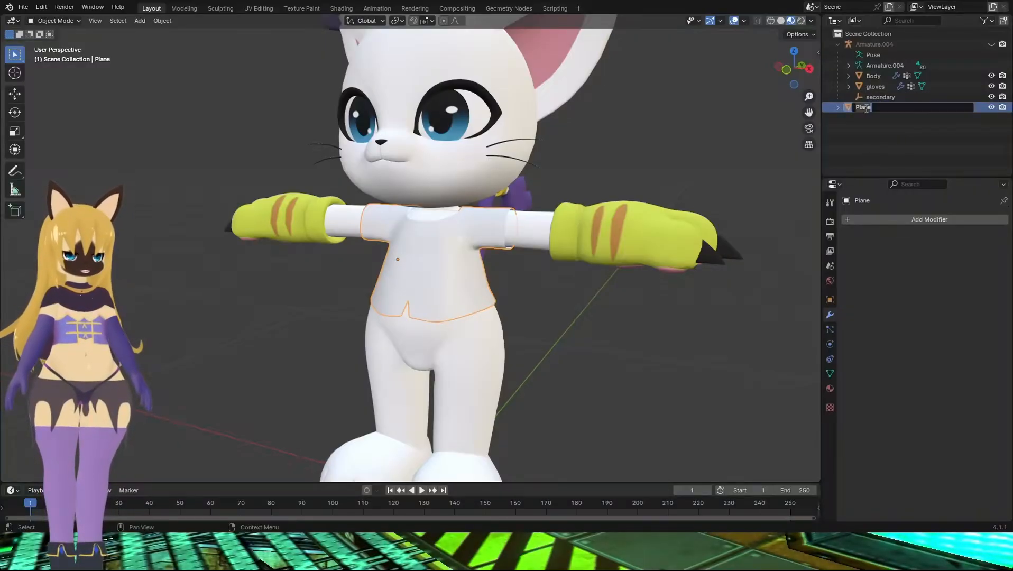
pyautogui.press('BackSpace')
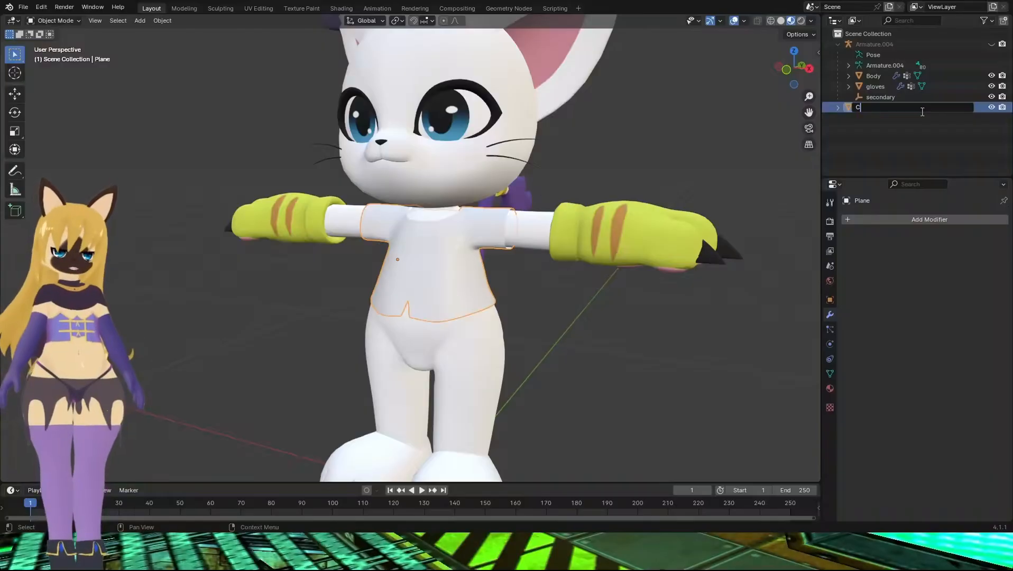
pyautogui.write('C.Shirt')
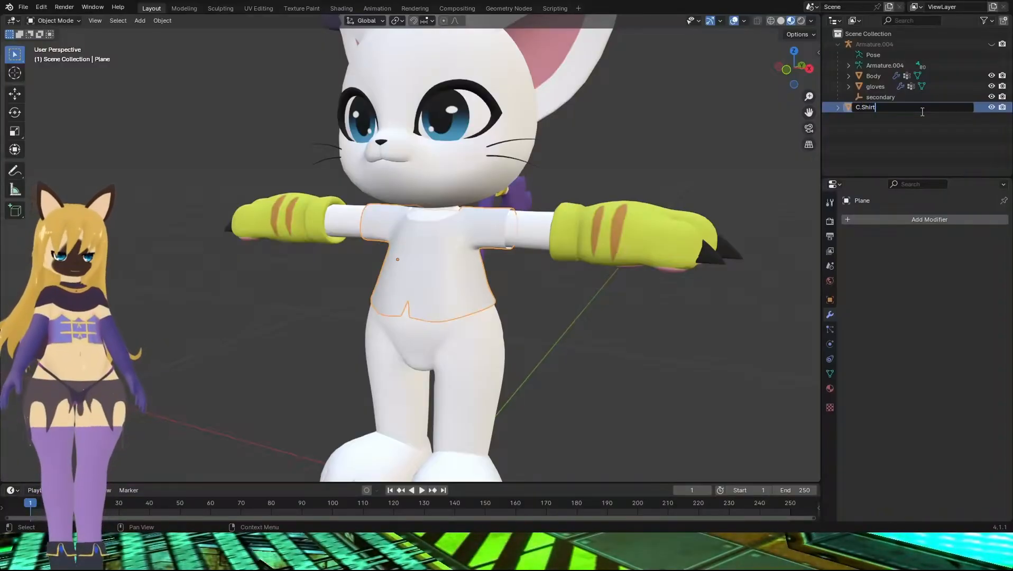
pyautogui.moveTo(921, 111); pyautogui.dragTo(879, 52)
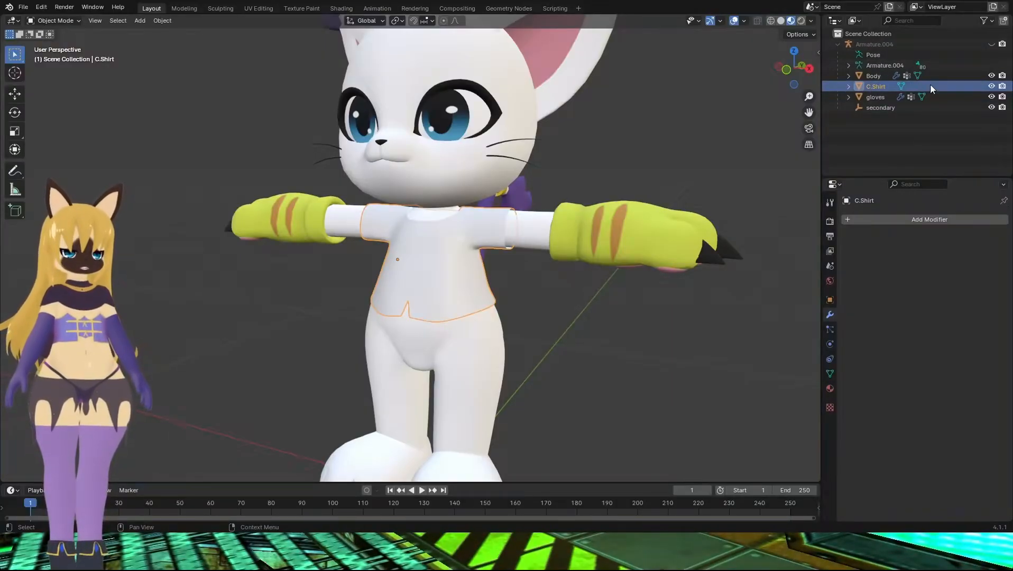
# Add a Data Transfer modifier to C.Shirt with Body as its source
pyautogui.click(908, 217)
pyautogui.moveTo(897, 207)
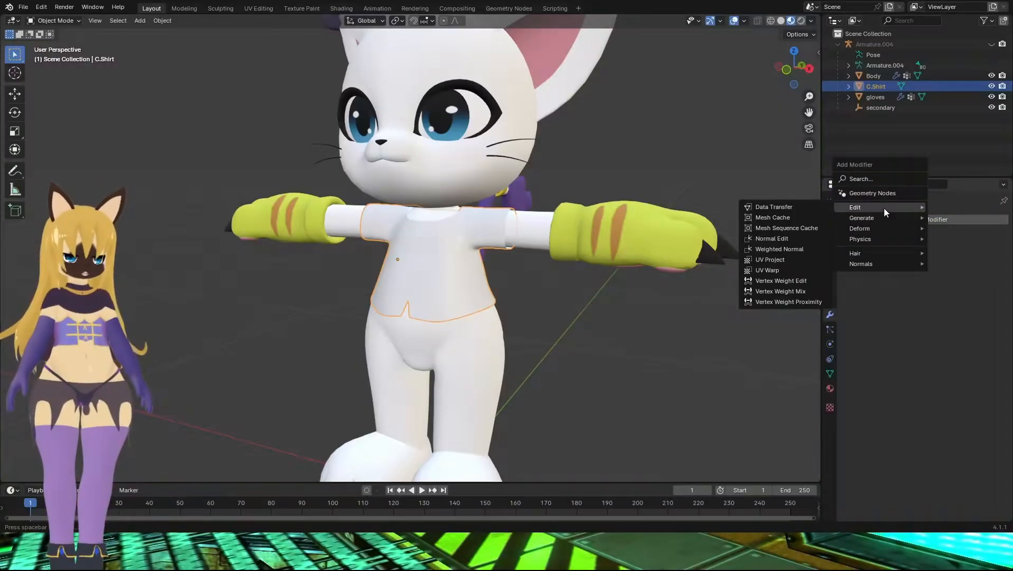
pyautogui.click(812, 207)
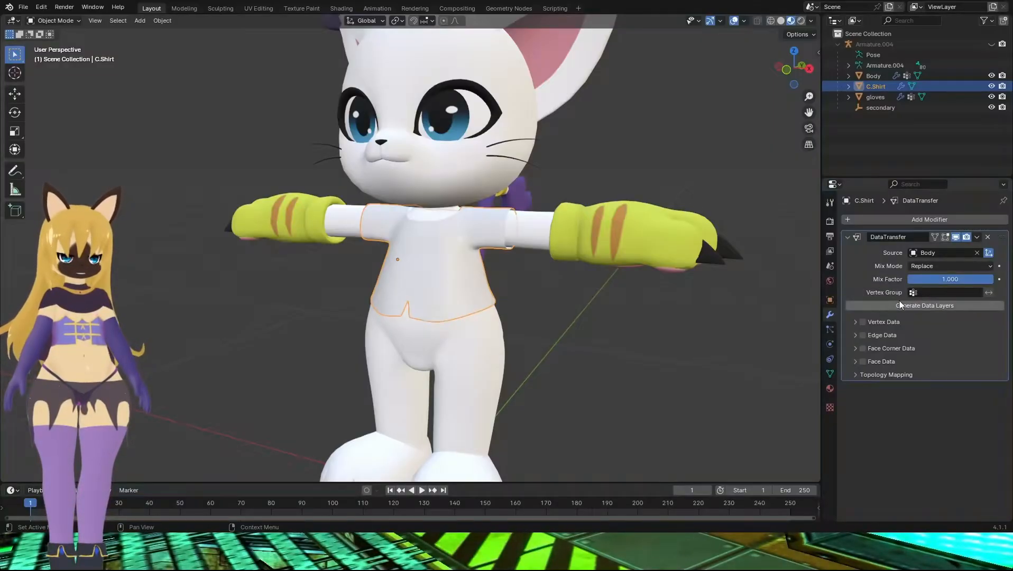
# Enable Vertex Data with Vertex Groups in the Data Transfer modifier, generate the data layers and apply the modifier
pyautogui.click(855, 322)
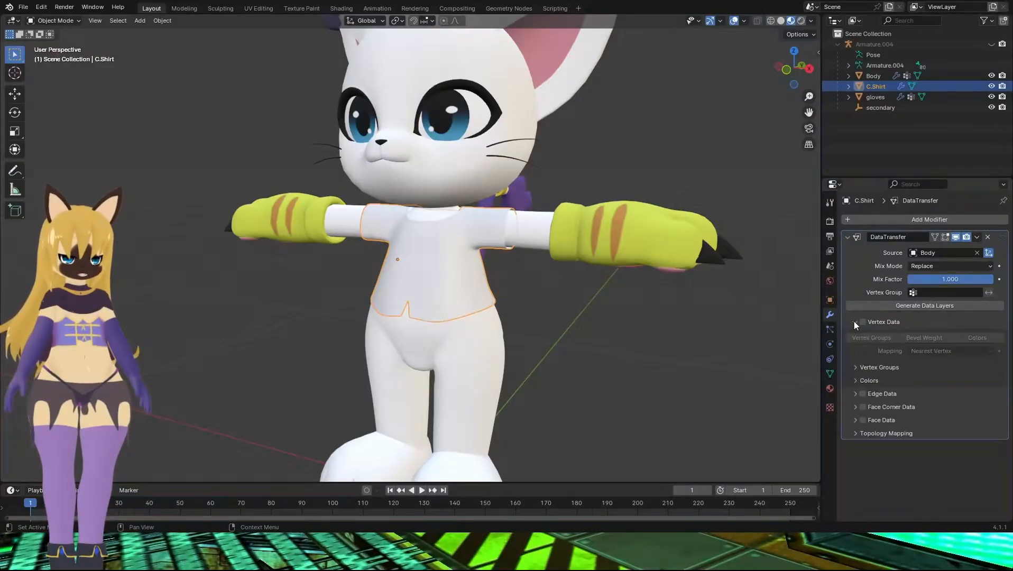
pyautogui.click(864, 322)
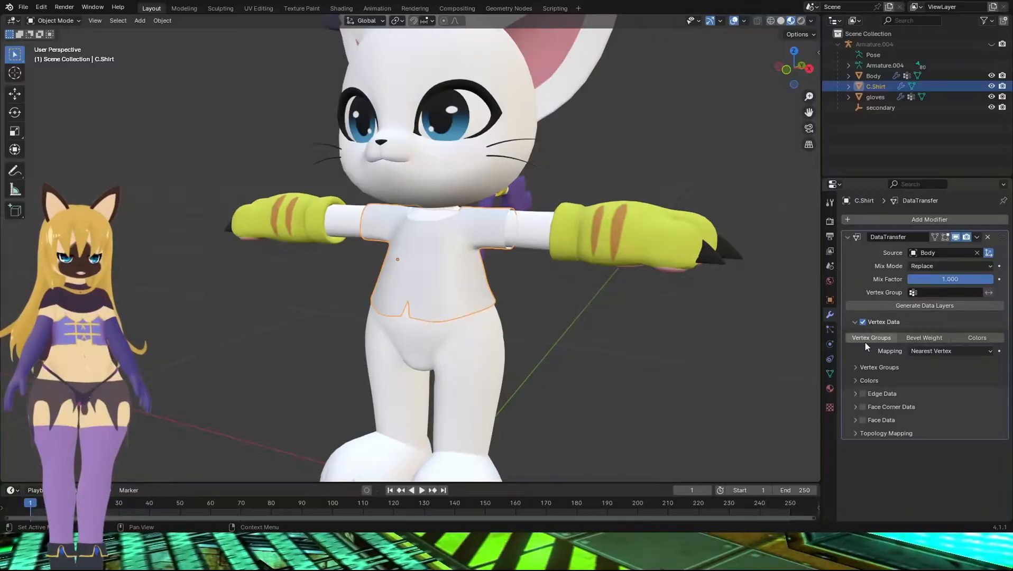
pyautogui.click(868, 339)
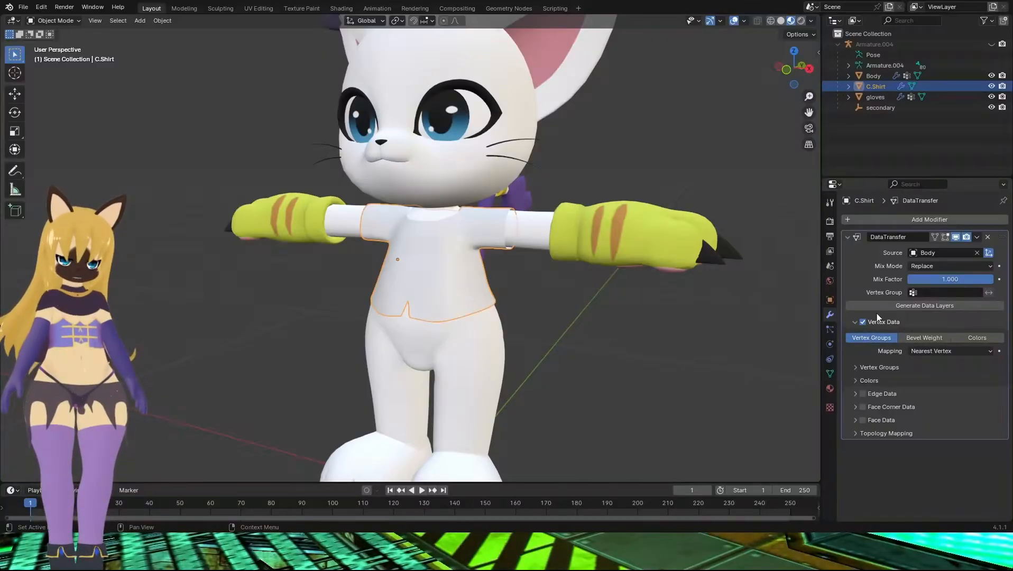
pyautogui.click(899, 307)
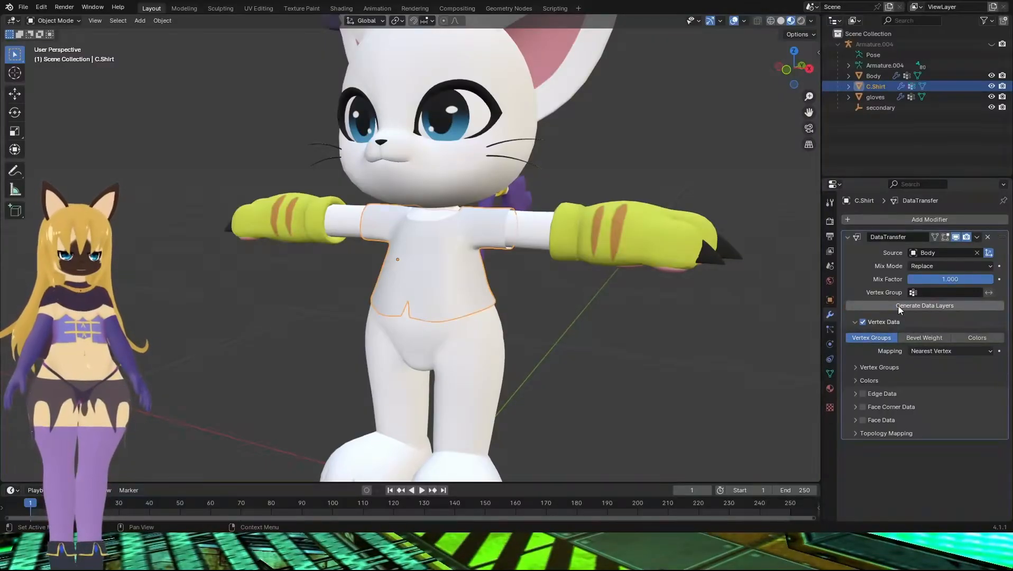
pyautogui.click(978, 239)
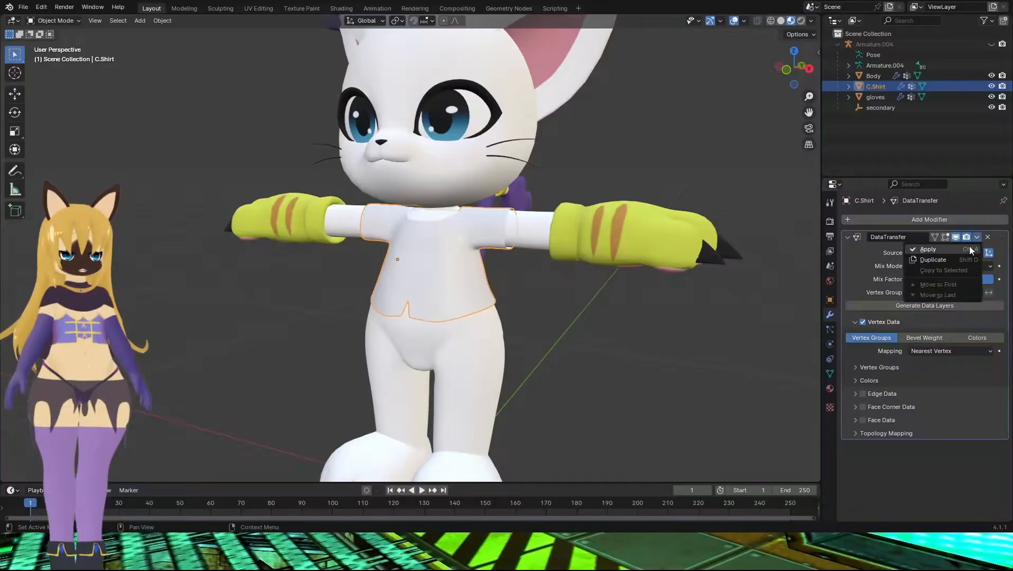
pyautogui.click(969, 247)
# Add an Armature modifier to C.Shirt with Armature.004 as its object
pyautogui.click(893, 222)
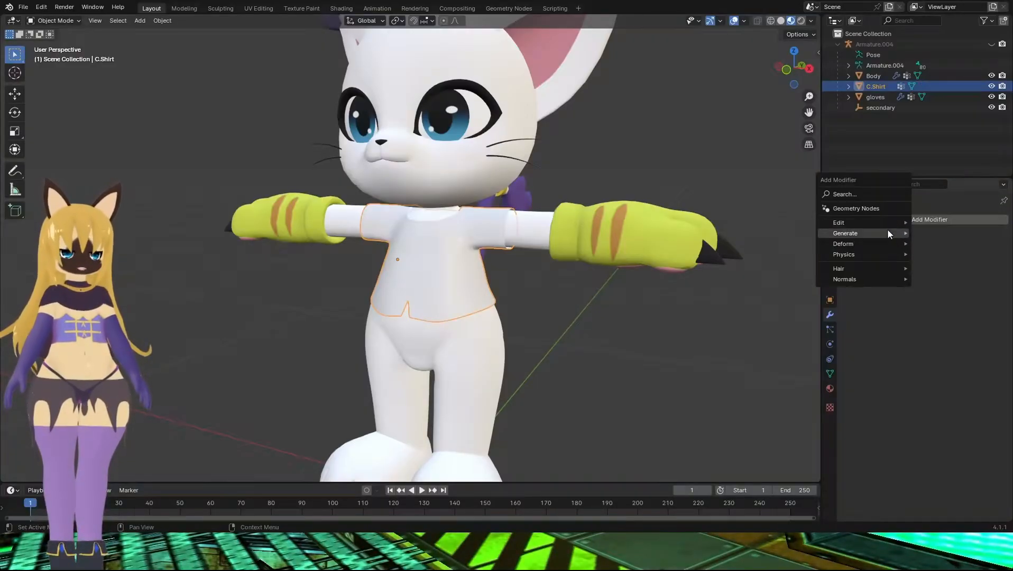
pyautogui.moveTo(864, 233)
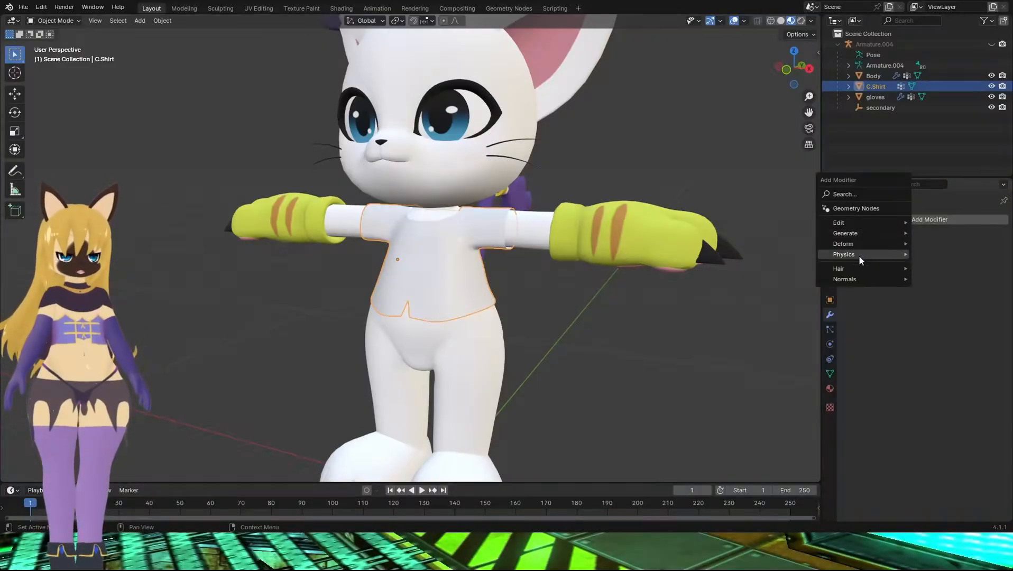
pyautogui.click(942, 243)
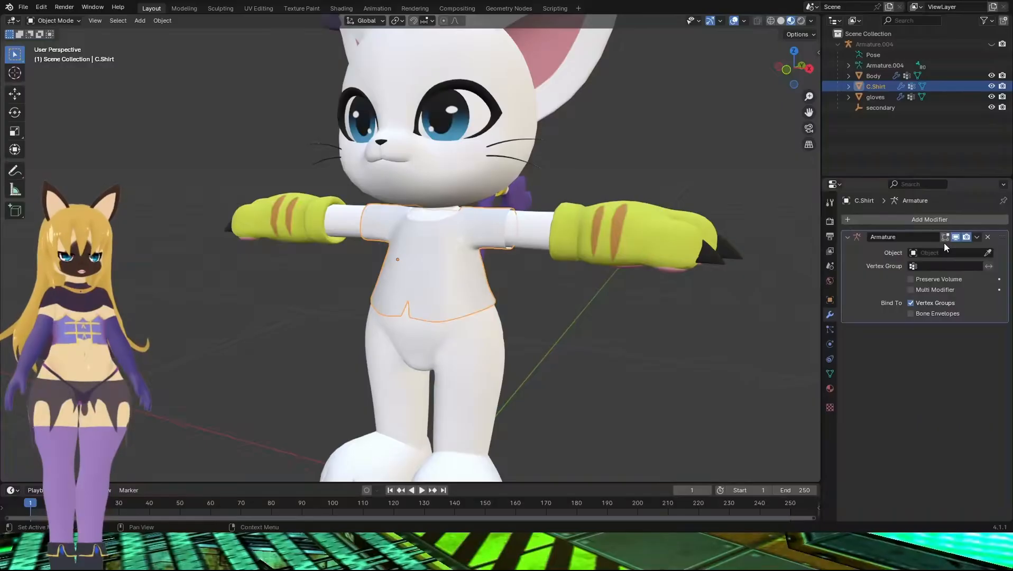
pyautogui.click(930, 253)
pyautogui.click(911, 269)
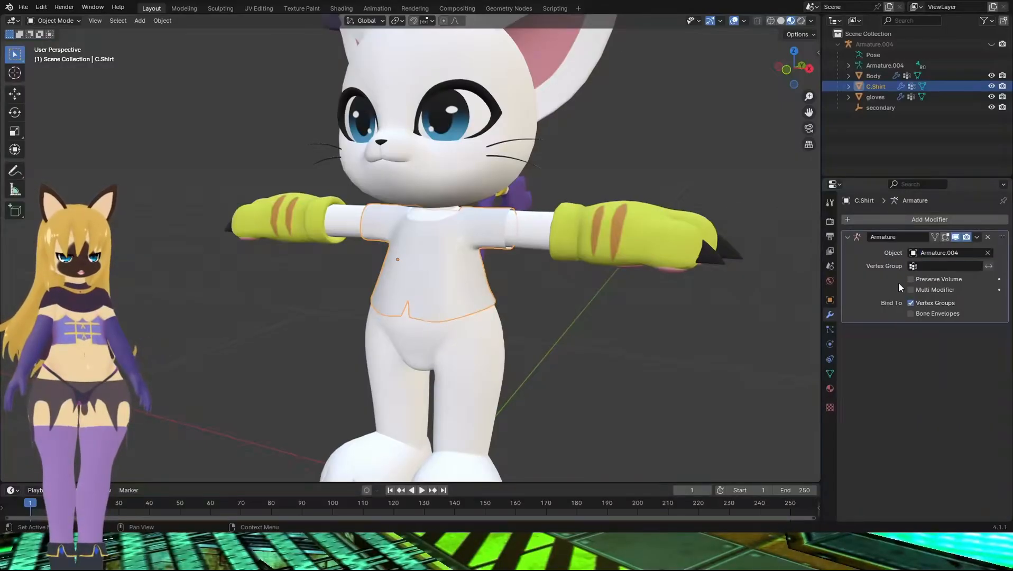
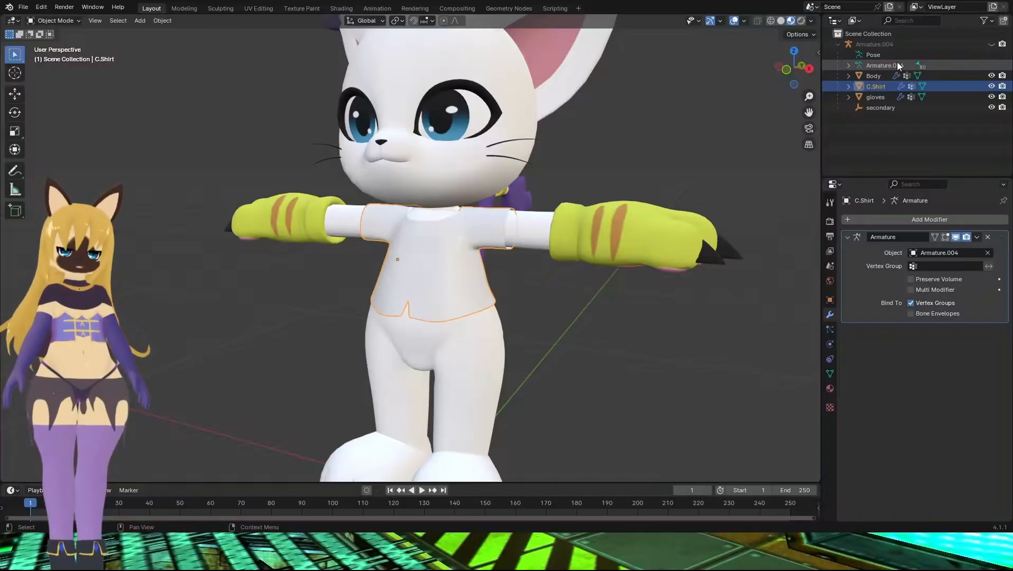
# Unhide Armature.004, select it and put it into Pose Mode
pyautogui.click(888, 53)
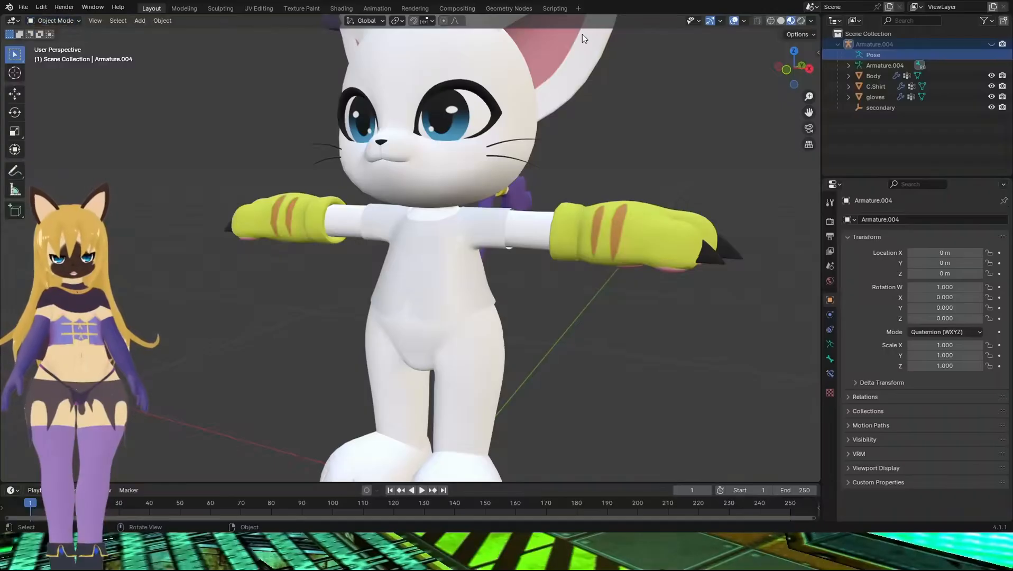
pyautogui.click(897, 64)
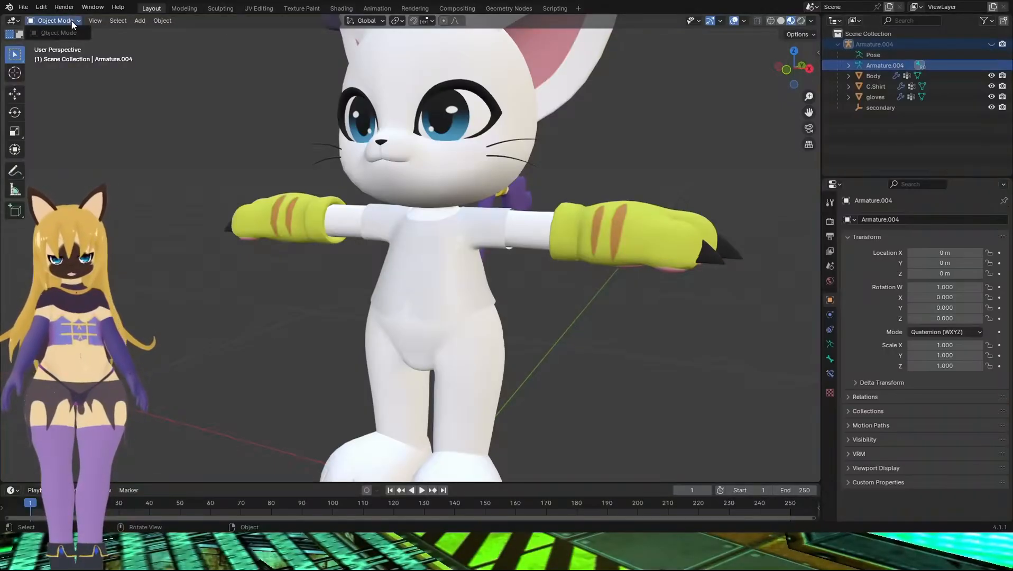
pyautogui.click(883, 48)
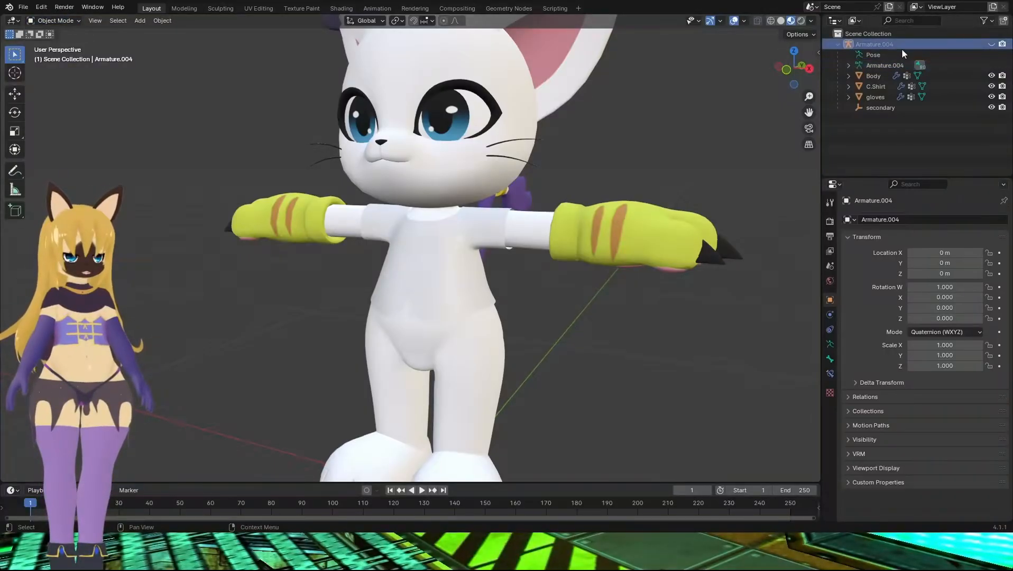
pyautogui.click(902, 139)
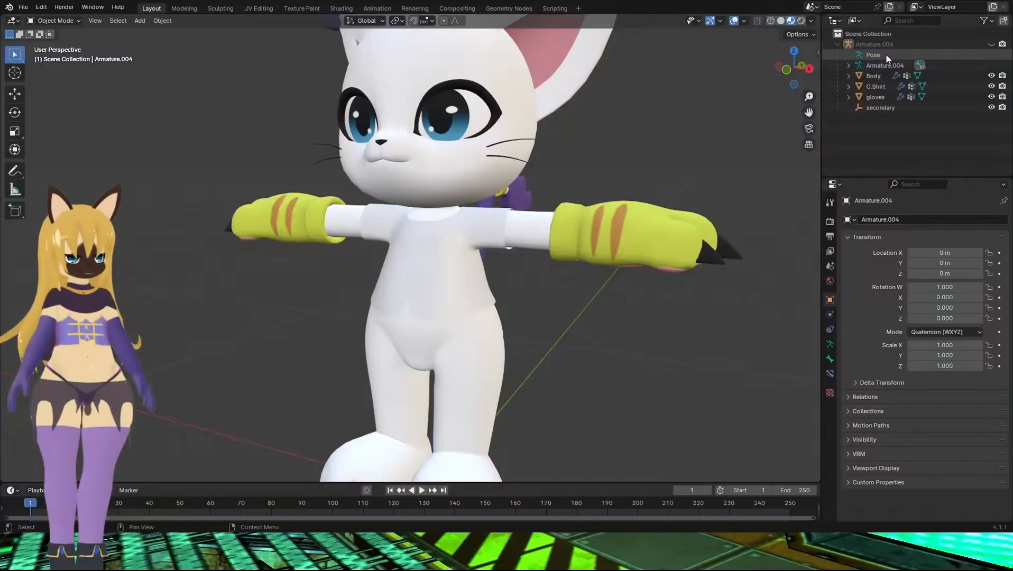
pyautogui.click(929, 55)
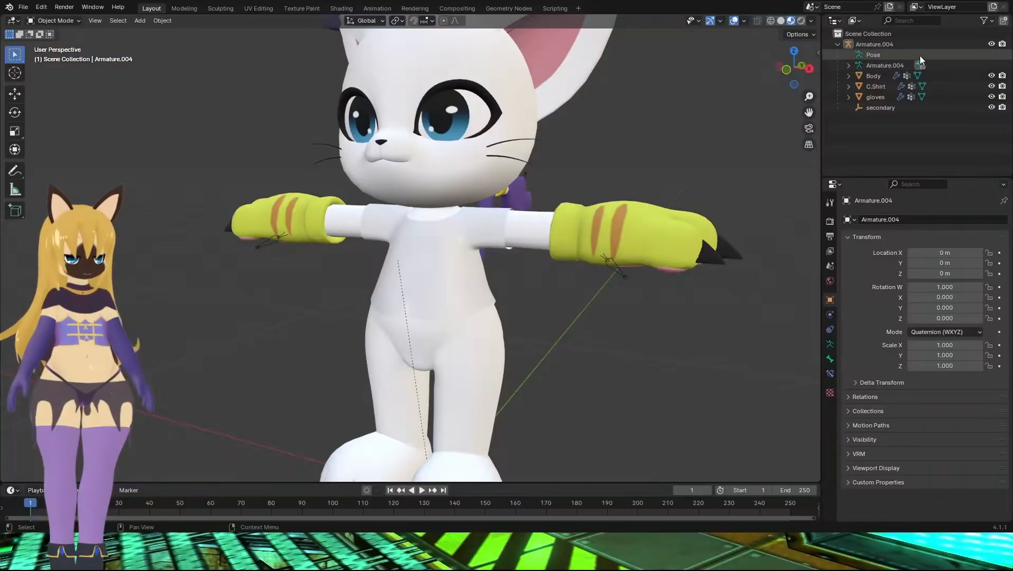
pyautogui.click(64, 20)
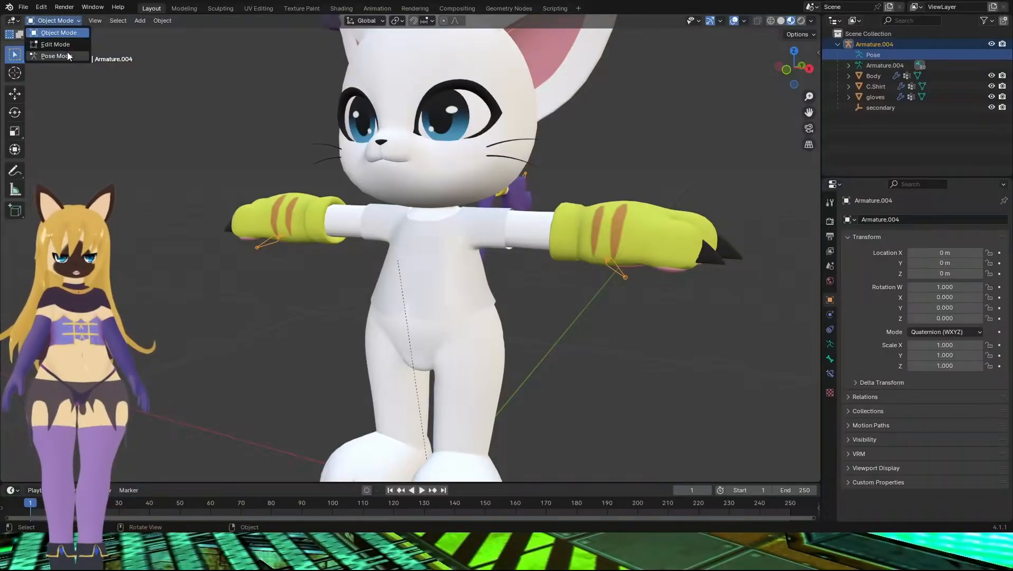
pyautogui.click(56, 56)
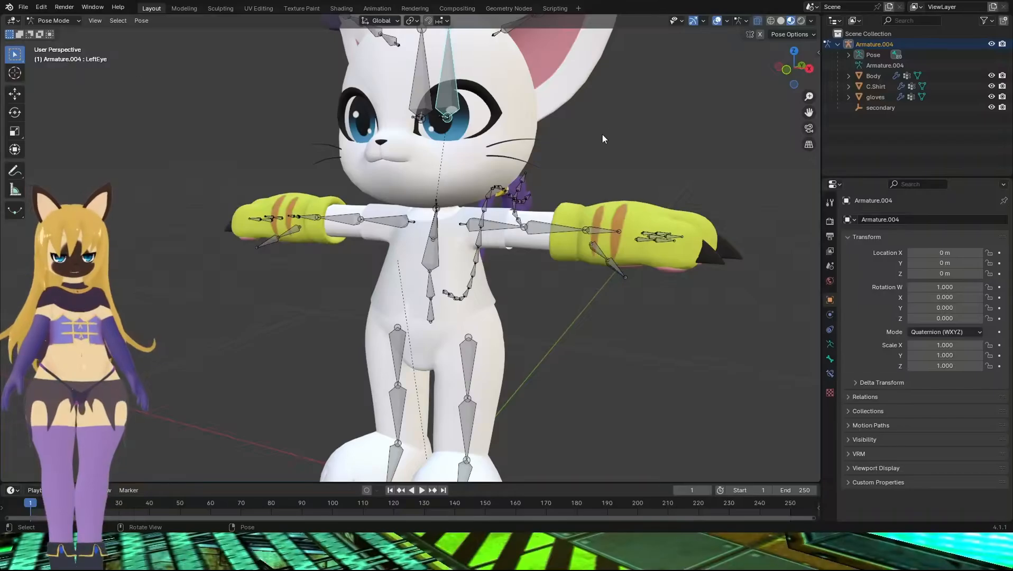
# Rotate the Left arm bone forward by about 40° to test how the shirt sleeve follows, and restore the pose
pyautogui.moveTo(603, 135); pyautogui.dragTo(607, 160, button='middle')
pyautogui.click(471, 218)
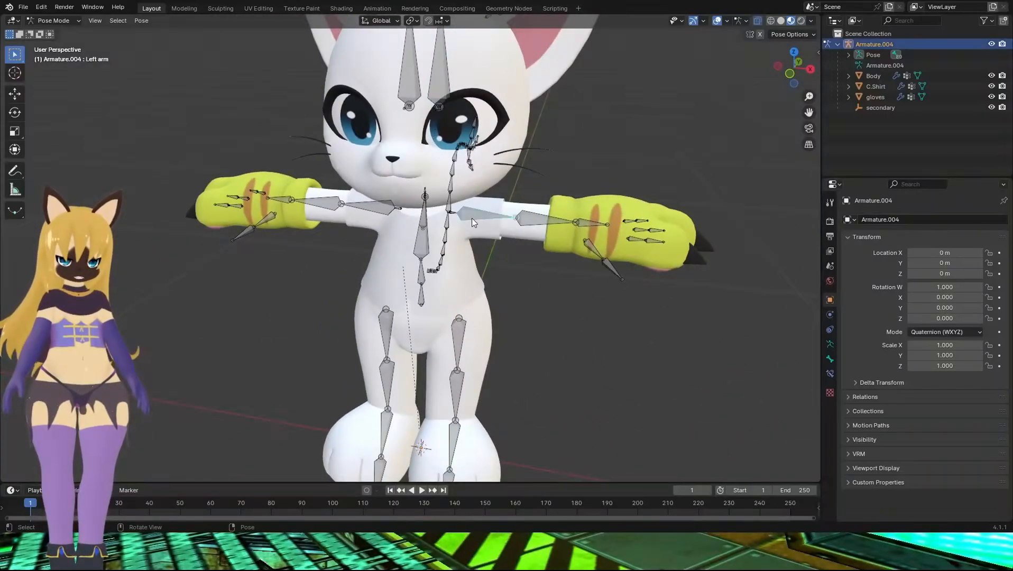
pyautogui.moveTo(472, 217); pyautogui.dragTo(627, 148, button='middle')
pyautogui.press('r')
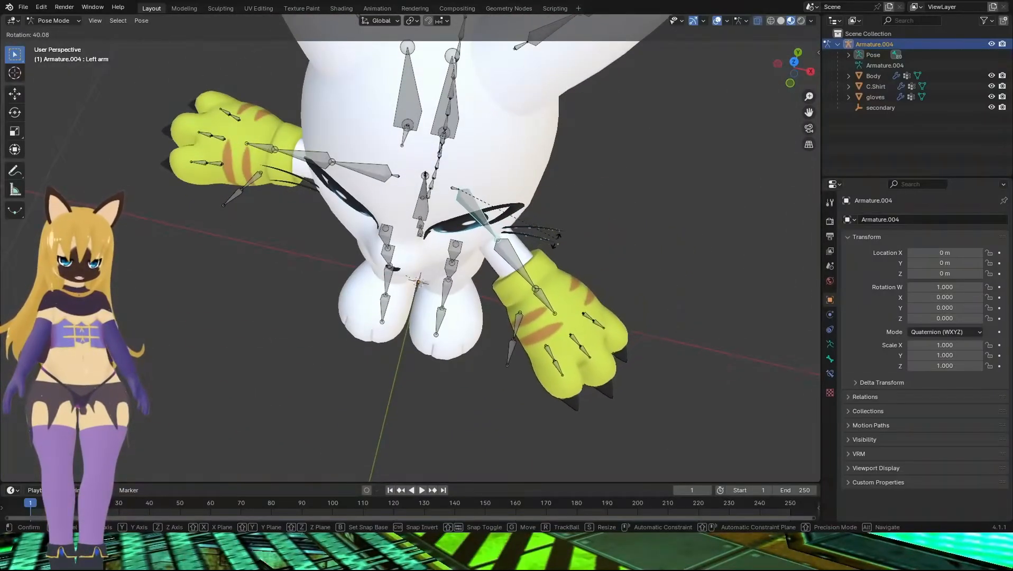
pyautogui.click(542, 273)
pyautogui.moveTo(543, 274); pyautogui.dragTo(582, 79, button='middle')
pyautogui.scroll(6, 394, 232)
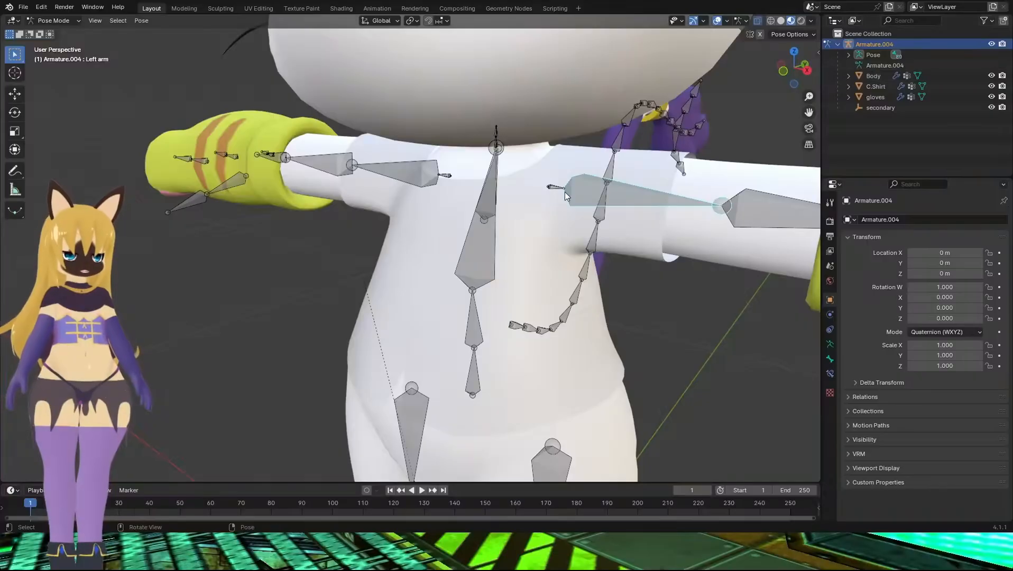
# Return the armature to Object Mode, put C.Shirt into Weight Paint mode and pick the Left arm bone
pyautogui.click(53, 20)
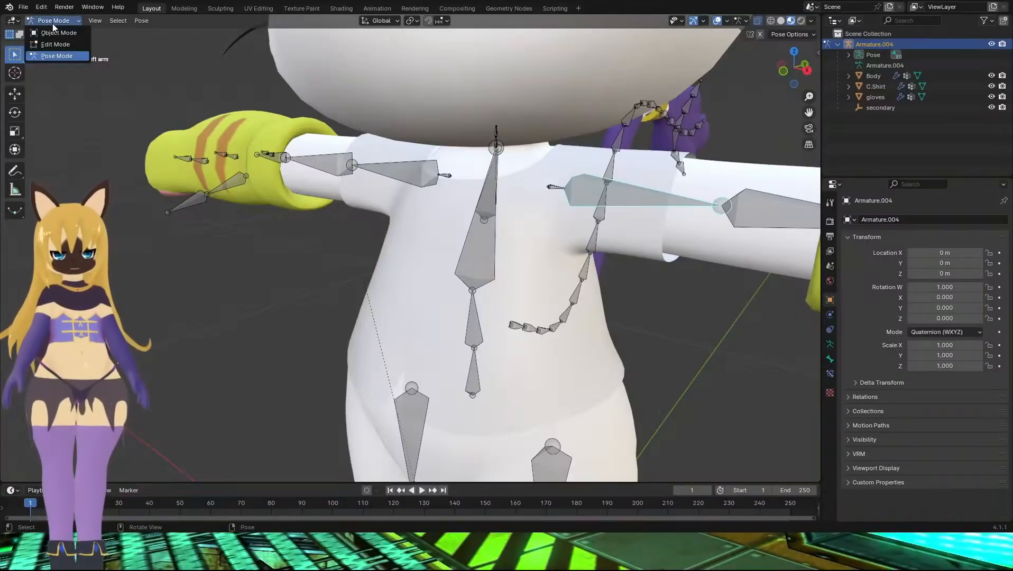
pyautogui.click(49, 30)
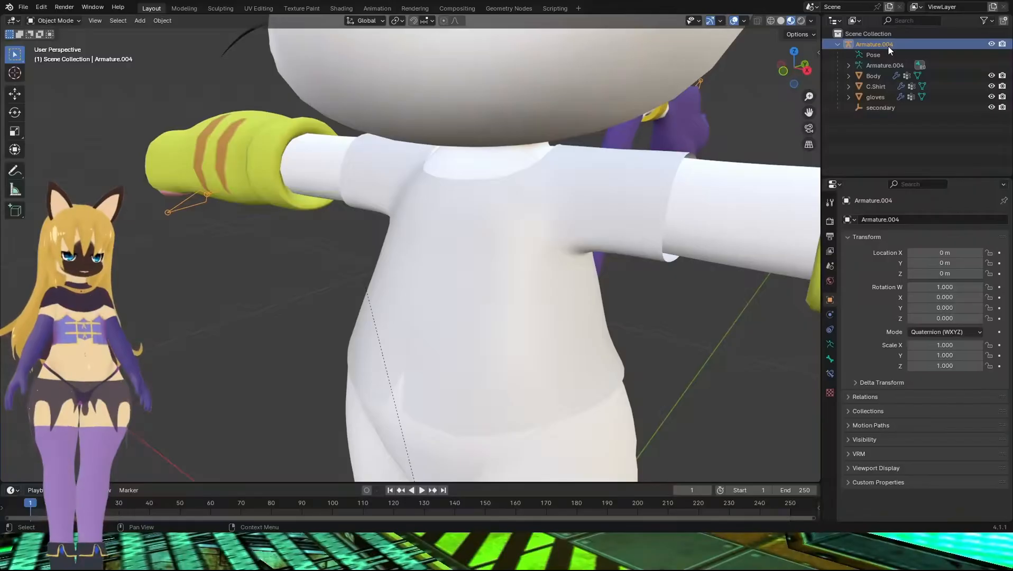
pyautogui.click(883, 86)
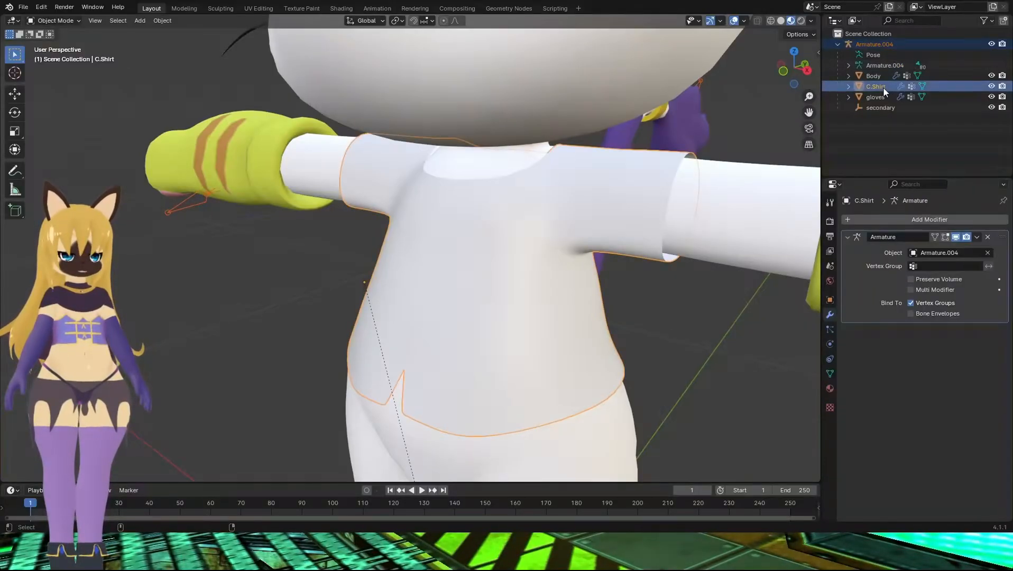
pyautogui.click(73, 22)
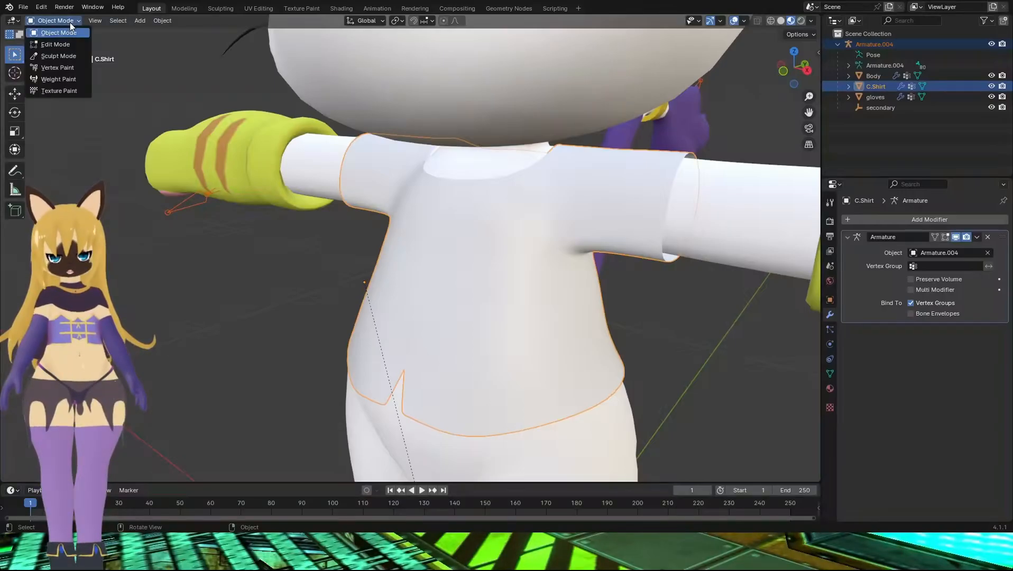
pyautogui.click(65, 80)
pyautogui.keyDown('ctrl'); pyautogui.click(624, 187); pyautogui.keyUp('ctrl')
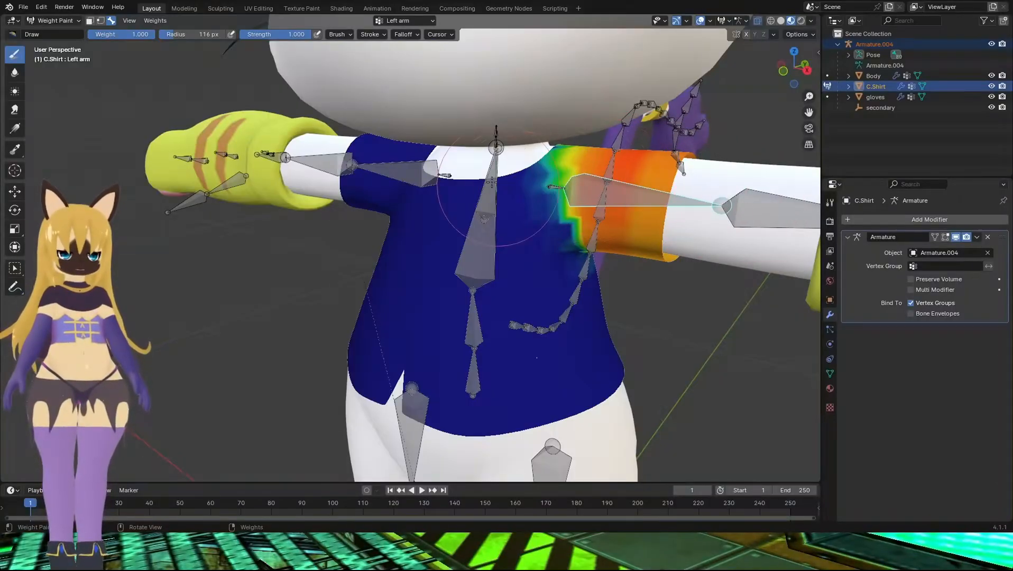
# Smooth the Left arm weights across the front and back of the shirt's shoulder with the Blur brush
pyautogui.click(15, 72)
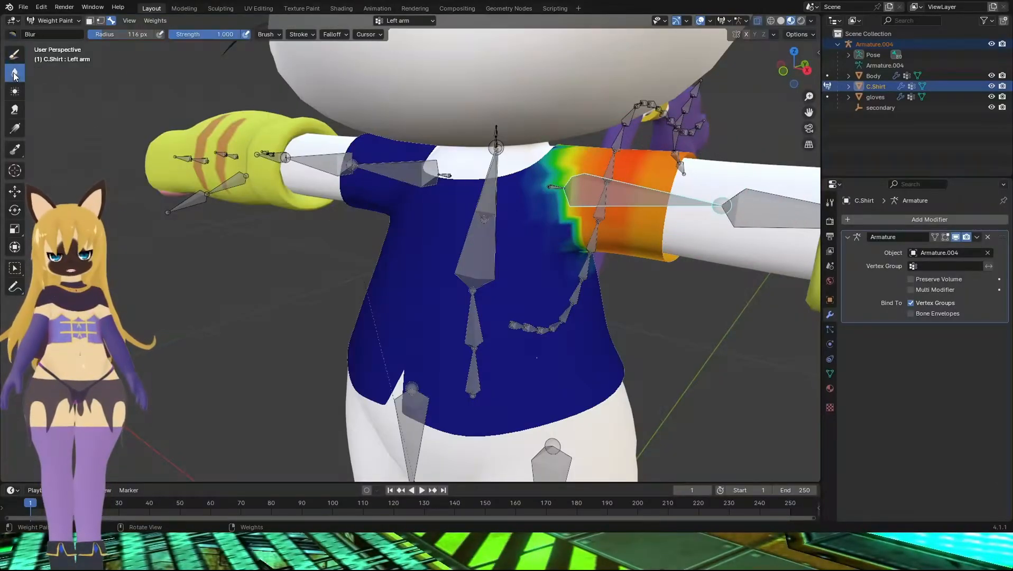
pyautogui.moveTo(635, 186); pyautogui.dragTo(639, 191, button='middle')
pyautogui.moveTo(570, 207)
pyautogui.mouseDown()
pyautogui.moveTo(561, 219)
pyautogui.moveTo(547, 192)
pyautogui.mouseUp()
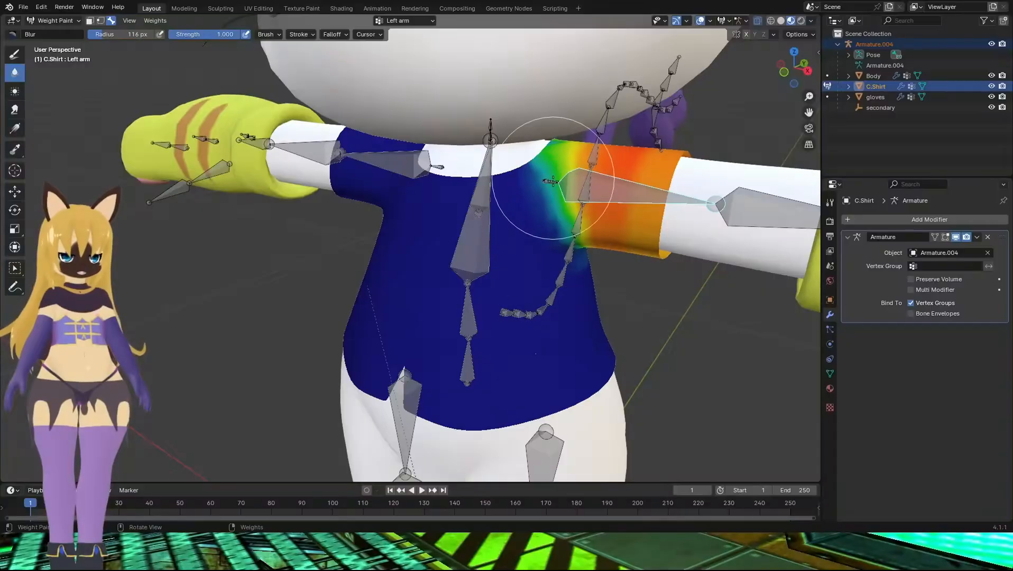
pyautogui.moveTo(585, 197); pyautogui.dragTo(384, 164, button='middle')
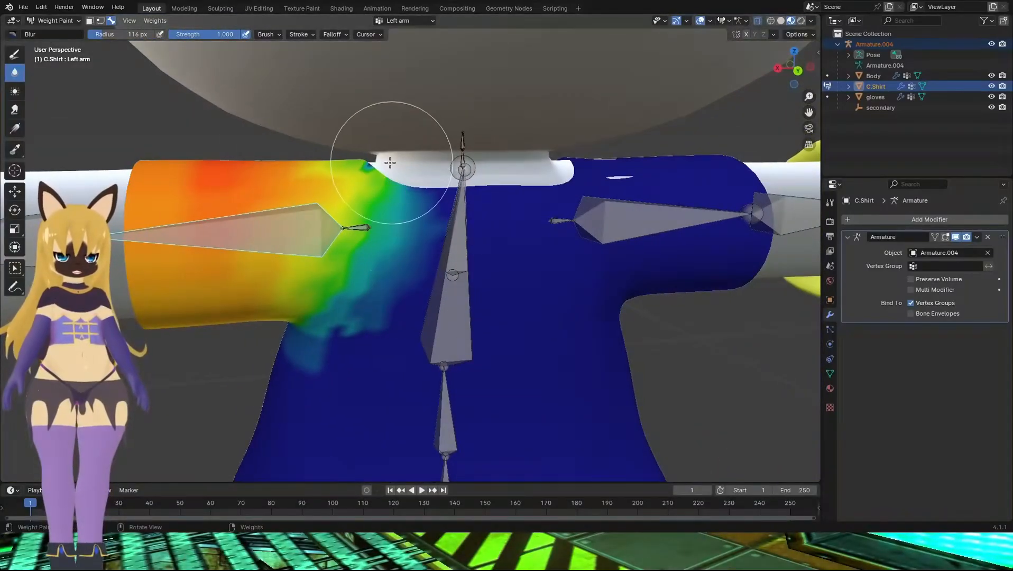
pyautogui.moveTo(373, 246)
pyautogui.mouseDown()
pyautogui.moveTo(324, 351)
pyautogui.moveTo(301, 222)
pyautogui.mouseUp()
# Rotate the Left arm bone into test poses to check how the blurred shoulder weights deform the shirt
pyautogui.moveTo(301, 222)
pyautogui.mouseDown(button='middle')
pyautogui.moveTo(335, 165)
pyautogui.moveTo(428, 148)
pyautogui.moveTo(444, 159)
pyautogui.mouseUp(button='middle')
pyautogui.press('r')
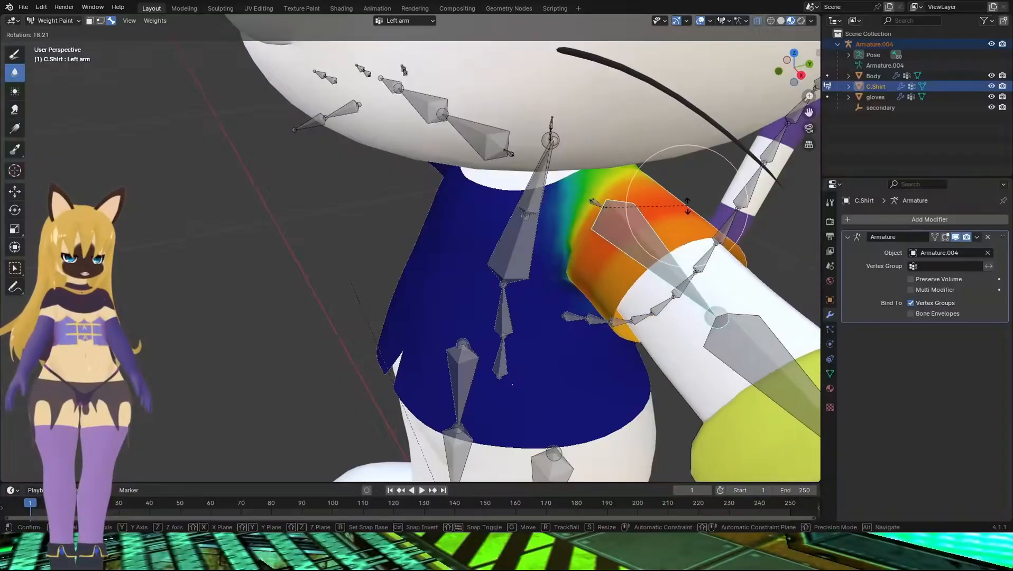
pyautogui.click(633, 239)
pyautogui.moveTo(696, 228); pyautogui.dragTo(527, 206, button='middle')
pyautogui.press('r')
pyautogui.click(611, 325)
pyautogui.hotkey('ctrl', 'z')
pyautogui.scroll(-4, 561, 247)
pyautogui.press('r')
pyautogui.click(512, 272)
# Erase the Left arm weight below the shirt's armpit with the Draw brush at weight 0.000
pyautogui.scroll(5, 528, 211)
pyautogui.scroll(2, 528, 215)
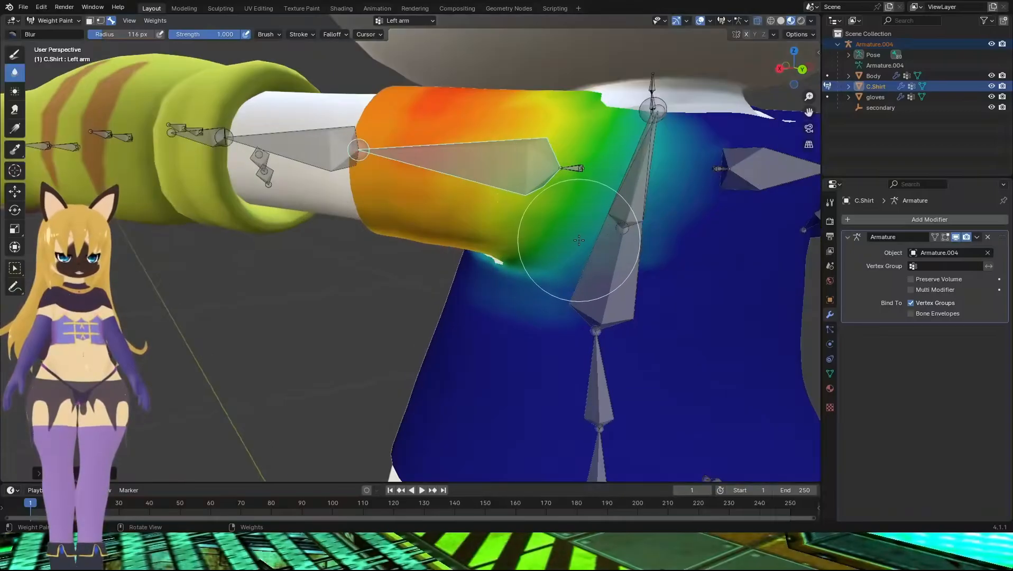
pyautogui.moveTo(579, 241)
pyautogui.mouseDown(button='middle')
pyautogui.moveTo(607, 181)
pyautogui.moveTo(580, 220)
pyautogui.moveTo(596, 233)
pyautogui.mouseUp(button='middle')
pyautogui.scroll(2, 606, 186)
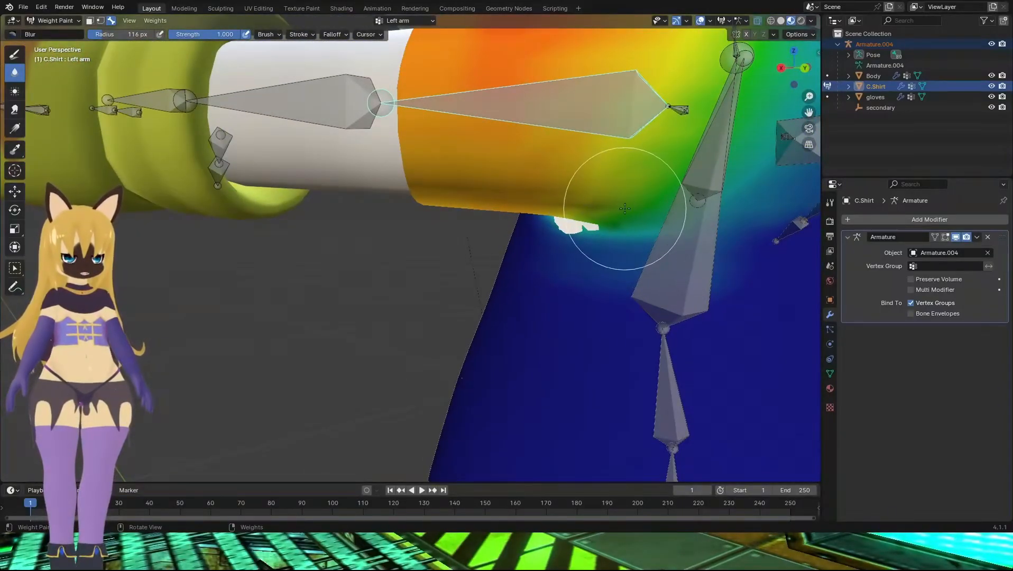
pyautogui.moveTo(599, 204)
pyautogui.mouseDown(button='middle')
pyautogui.moveTo(653, 201)
pyautogui.moveTo(1, 72)
pyautogui.mouseUp(button='middle')
pyautogui.click(13, 57)
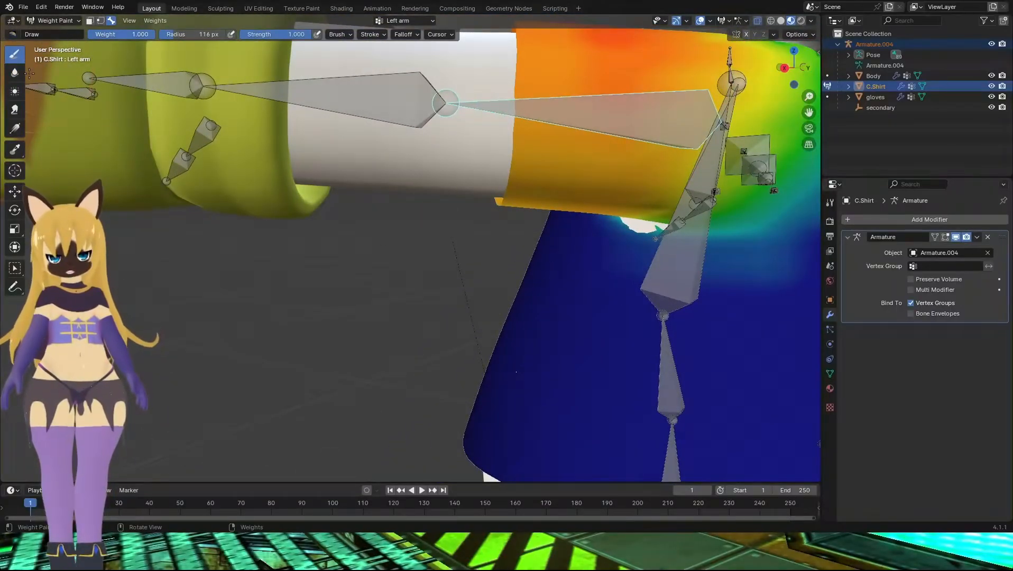
pyautogui.moveTo(127, 35); pyautogui.dragTo(90, 35)
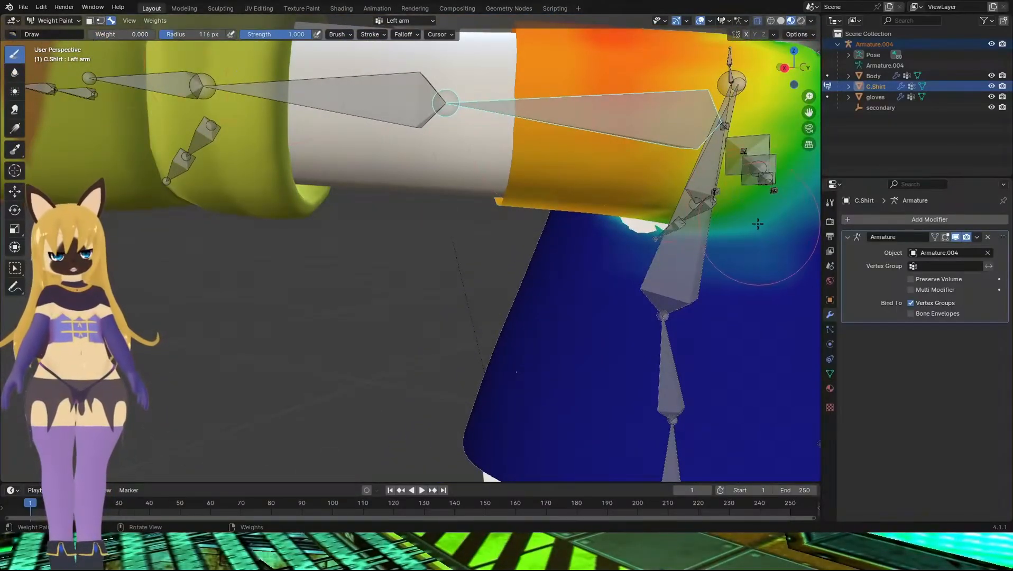
pyautogui.moveTo(659, 248); pyautogui.dragTo(634, 243)
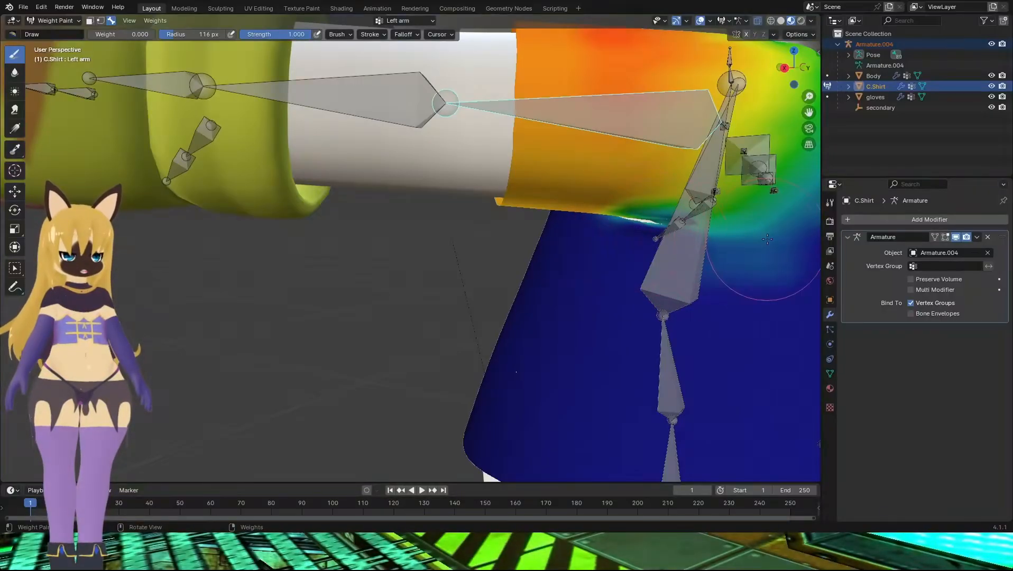
# Pick the Right arm bone and smooth its weights across the front and back of the shirt's shoulder with the Blur brush
pyautogui.scroll(-3, 591, 186)
pyautogui.moveTo(591, 187); pyautogui.dragTo(196, 93, button='middle')
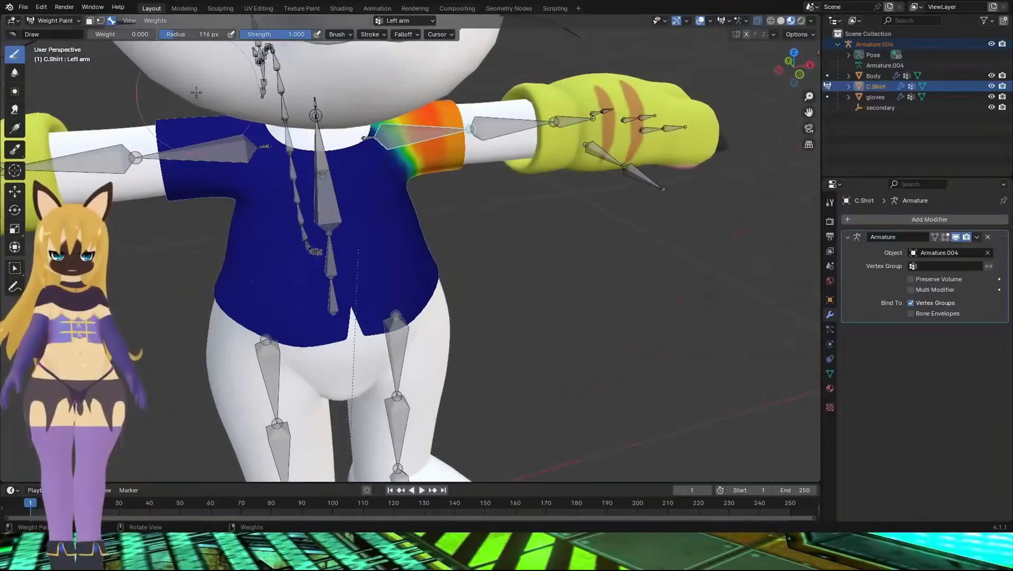
pyautogui.keyDown('alt'); pyautogui.click(217, 142); pyautogui.keyUp('alt')
pyautogui.moveTo(216, 142); pyautogui.dragTo(348, 146, button='middle')
pyautogui.click(15, 78)
pyautogui.moveTo(425, 223)
pyautogui.mouseDown()
pyautogui.moveTo(442, 172)
pyautogui.moveTo(433, 147)
pyautogui.mouseUp()
pyautogui.moveTo(378, 178)
pyautogui.mouseDown(button='middle')
pyautogui.moveTo(479, 168)
pyautogui.moveTo(520, 190)
pyautogui.mouseUp(button='middle')
pyautogui.moveTo(391, 232)
pyautogui.mouseDown()
pyautogui.moveTo(354, 229)
pyautogui.moveTo(353, 239)
pyautogui.mouseUp()
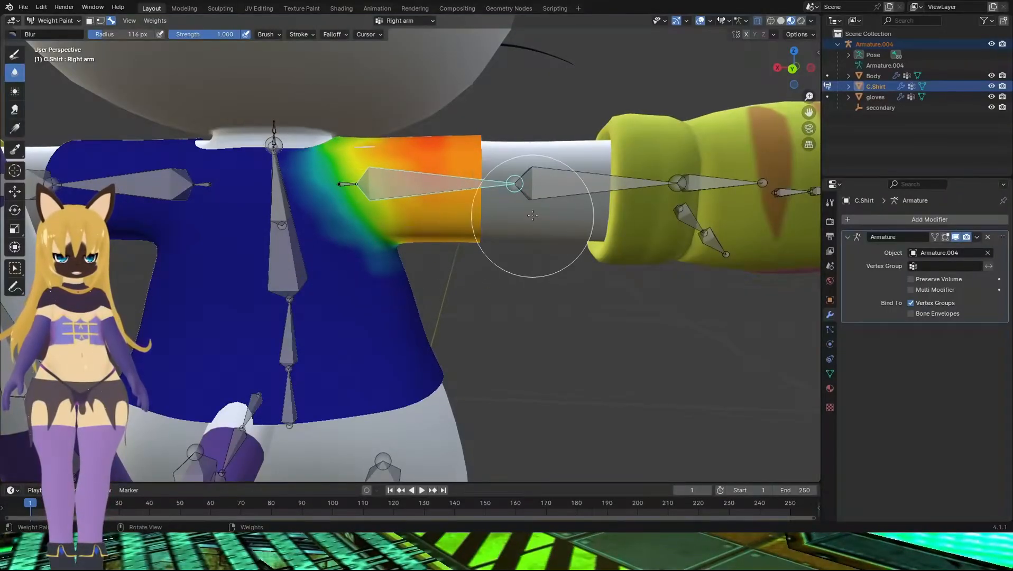
# Remove the Right arm weight beneath the shirt's armpit with the Draw brush at weight 0.000 and a 54 px radius
pyautogui.moveTo(533, 215)
pyautogui.mouseDown(button='middle')
pyautogui.moveTo(511, 272)
pyautogui.moveTo(325, 166)
pyautogui.moveTo(317, 170)
pyautogui.moveTo(318, 259)
pyautogui.moveTo(351, 271)
pyautogui.moveTo(475, 206)
pyautogui.moveTo(446, 141)
pyautogui.moveTo(358, 195)
pyautogui.mouseUp(button='middle')
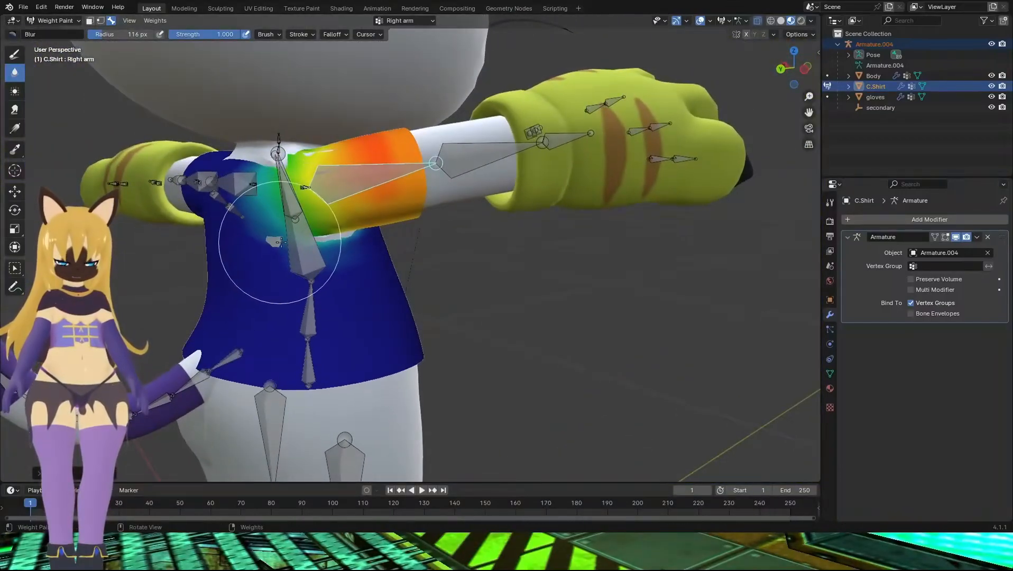
pyautogui.click(15, 54)
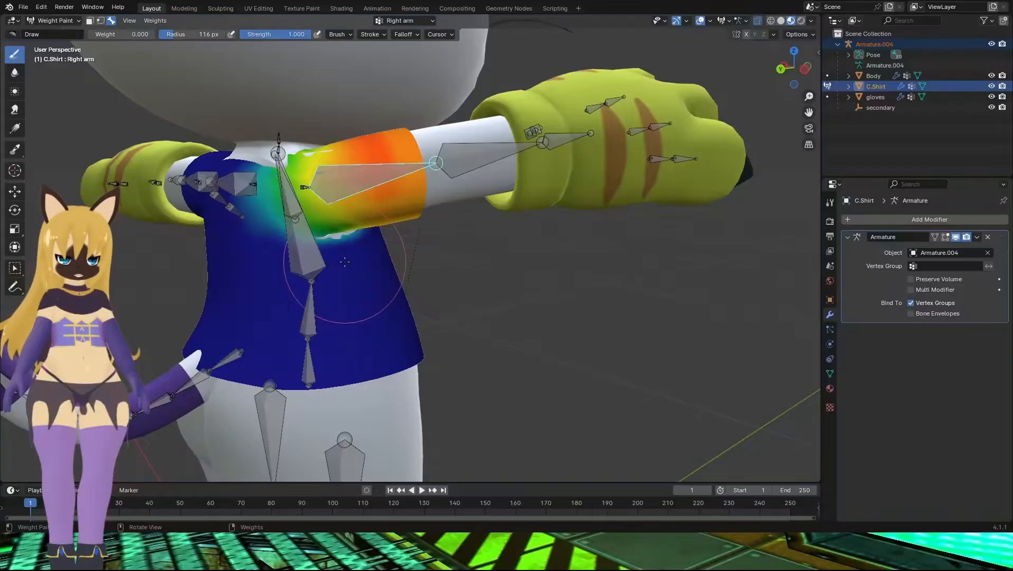
pyautogui.moveTo(335, 258); pyautogui.dragTo(392, 205, button='middle')
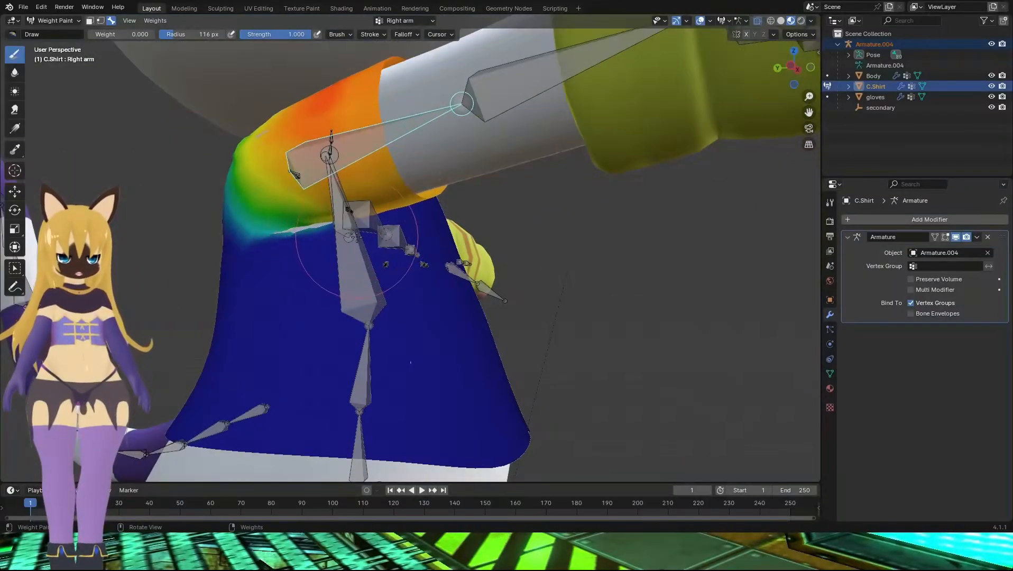
pyautogui.moveTo(356, 237)
pyautogui.mouseDown(button='middle')
pyautogui.moveTo(271, 226)
pyautogui.moveTo(179, 80)
pyautogui.mouseUp(button='middle')
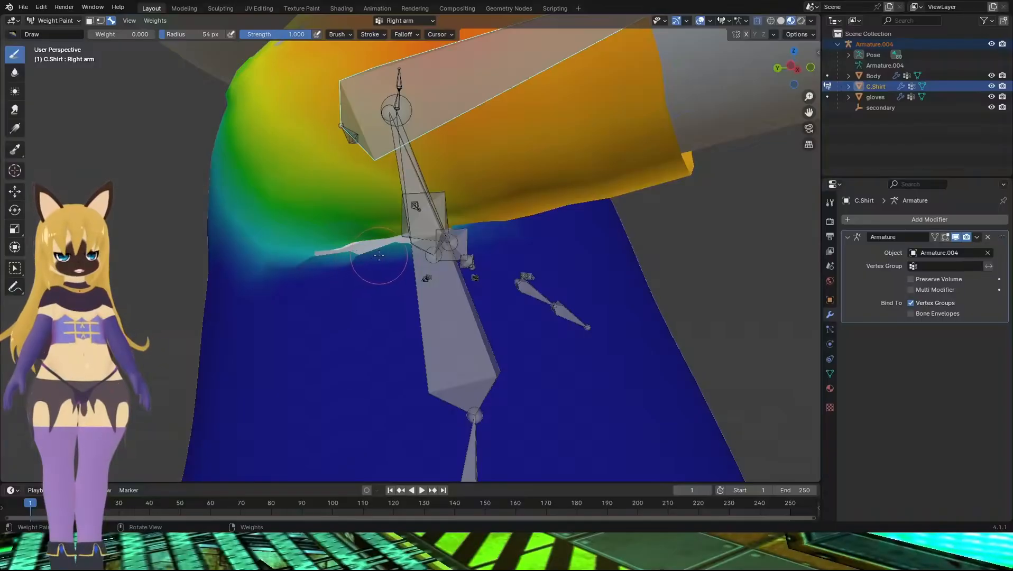
pyautogui.moveTo(344, 255); pyautogui.dragTo(367, 252)
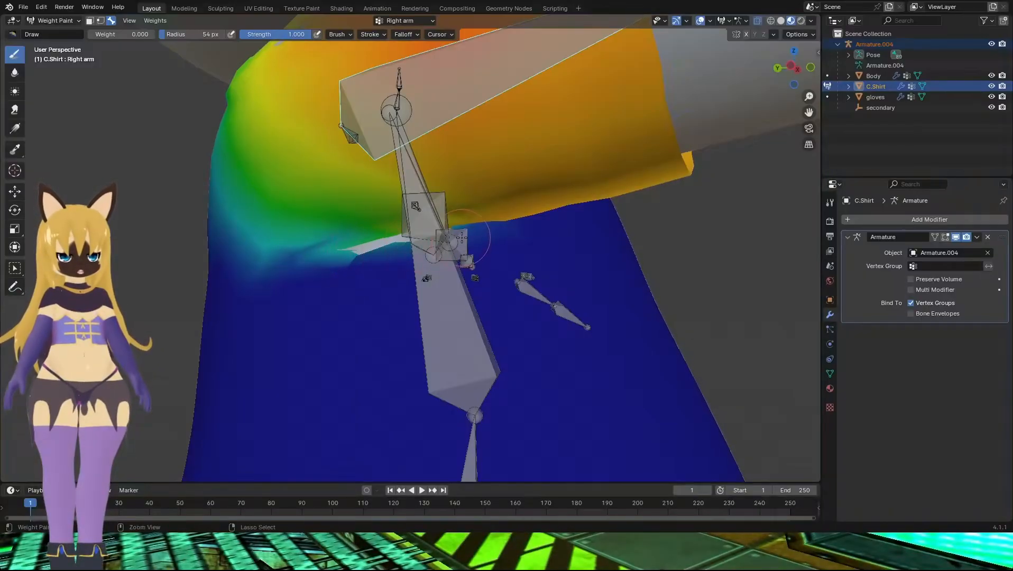
# Pick the Chest bone and rotate it to test how the shirt follows the torso
pyautogui.moveTo(501, 244)
pyautogui.mouseDown(button='middle')
pyautogui.moveTo(534, 232)
pyautogui.moveTo(525, 202)
pyautogui.moveTo(565, 252)
pyautogui.moveTo(564, 229)
pyautogui.mouseUp(button='middle')
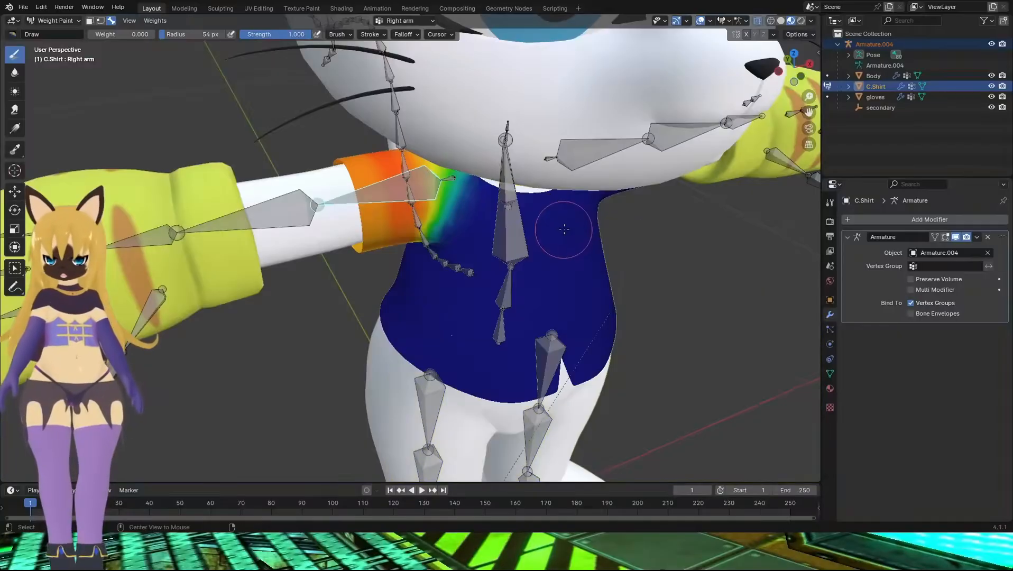
pyautogui.scroll(-3, 558, 227)
pyautogui.moveTo(622, 265)
pyautogui.mouseDown(button='middle')
pyautogui.moveTo(536, 233)
pyautogui.moveTo(550, 240)
pyautogui.moveTo(478, 258)
pyautogui.moveTo(408, 248)
pyautogui.moveTo(524, 294)
pyautogui.moveTo(549, 274)
pyautogui.moveTo(548, 301)
pyautogui.mouseUp(button='middle')
pyautogui.keyDown('alt'); pyautogui.click(447, 258); pyautogui.keyUp('alt')
pyautogui.press('r')
pyautogui.click(488, 205)
pyautogui.hotkey('ctrl', 'z')
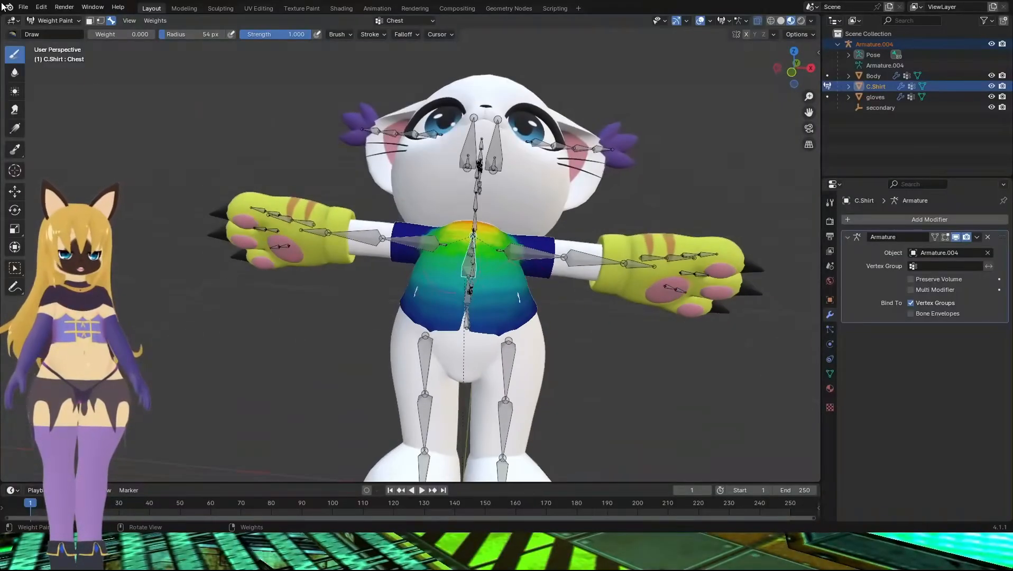
# Choose the Blur brush with X-axis symmetry for the Chest weights and undo the Chest bone's test rotation
pyautogui.click(15, 73)
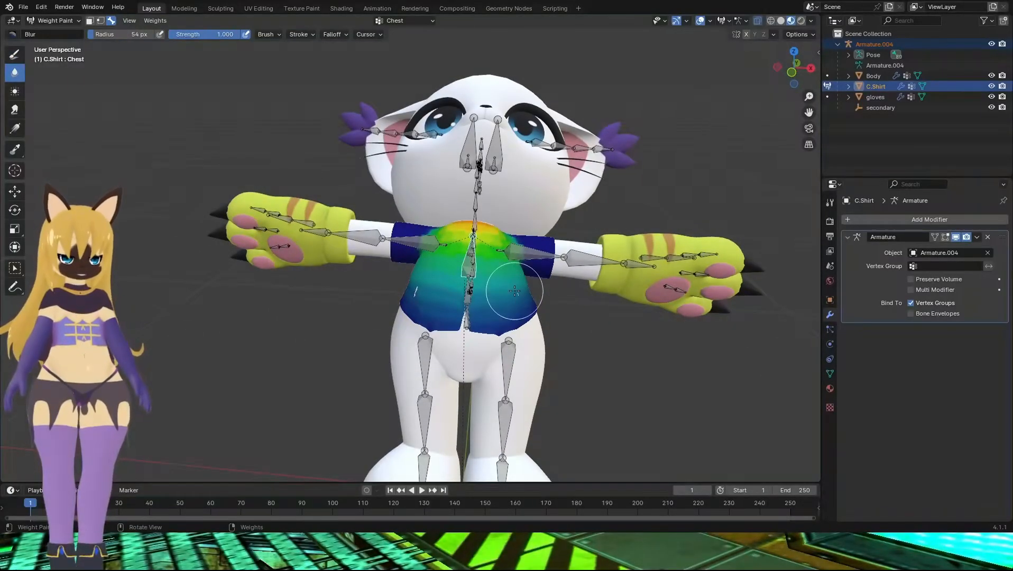
pyautogui.click(747, 34)
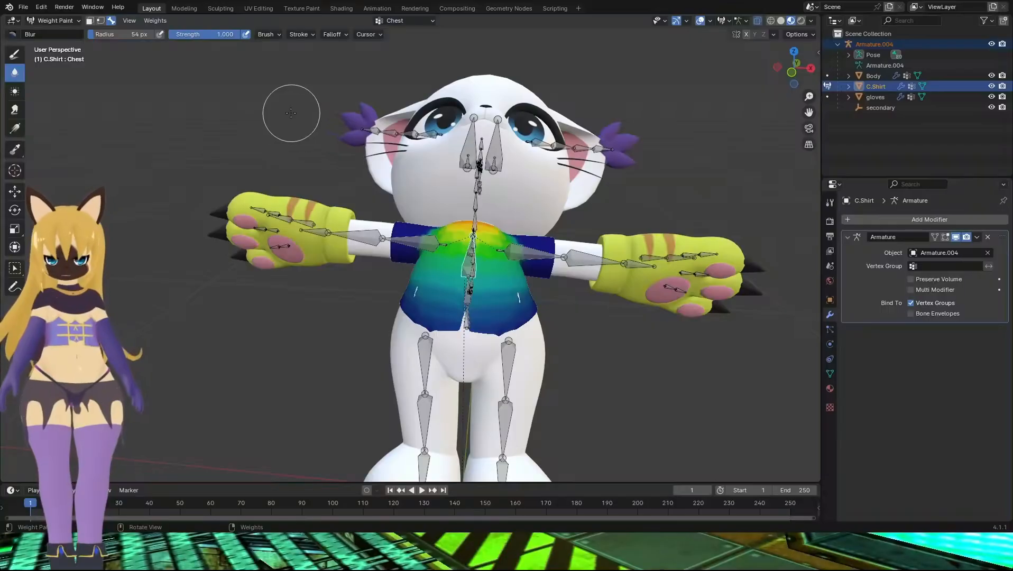
pyautogui.hotkey('ctrl', 'z')
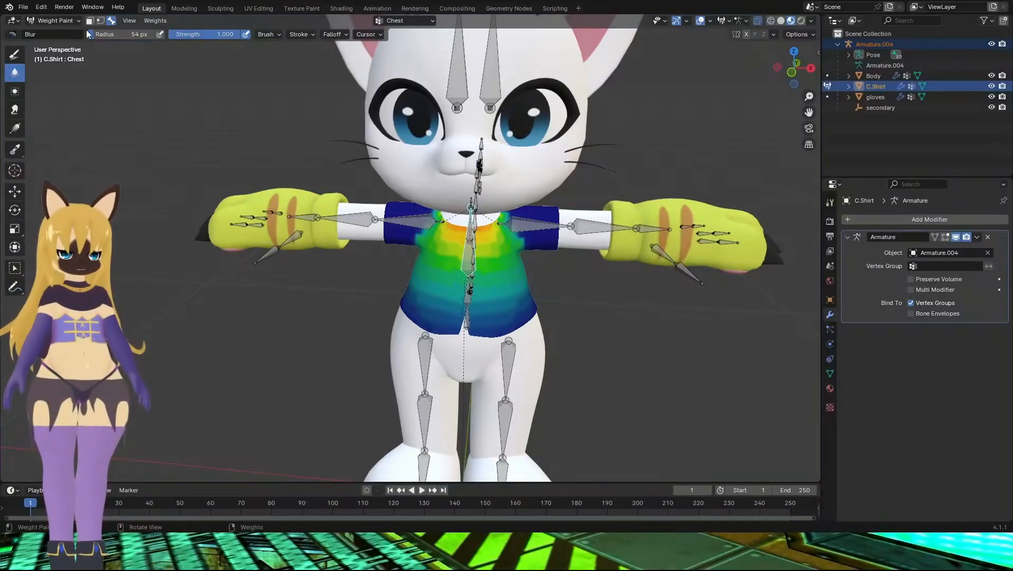
pyautogui.moveTo(505, 194)
pyautogui.mouseDown(button='middle')
pyautogui.moveTo(285, 203)
pyautogui.moveTo(56, 26)
pyautogui.mouseUp(button='middle')
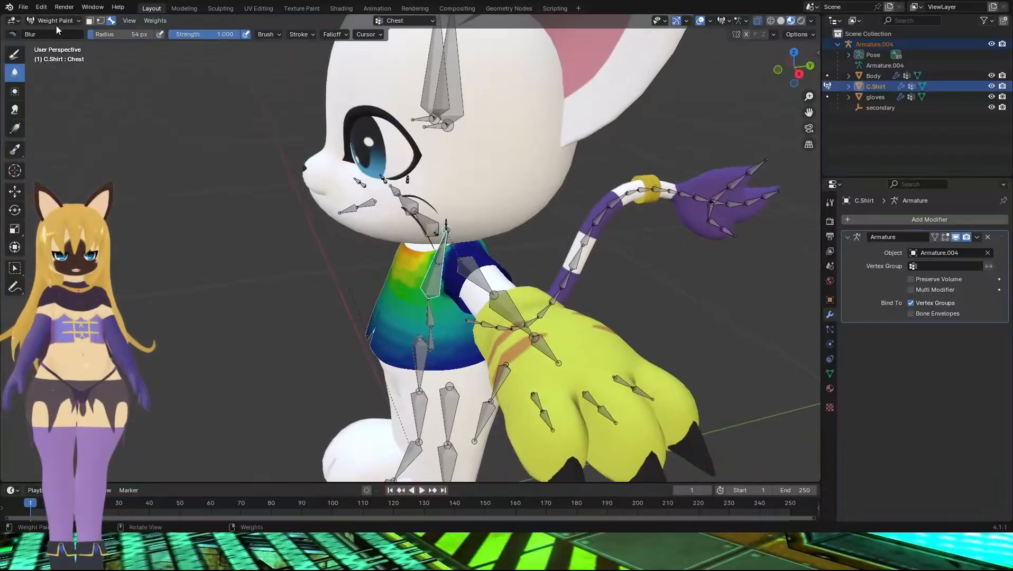
# Put C.Shirt into Sculpt Mode and pull the fabric at the back of the shoulder outward with the Grab brush
pyautogui.click(55, 22)
pyautogui.click(59, 56)
pyautogui.moveTo(349, 204); pyautogui.dragTo(385, 184, button='middle')
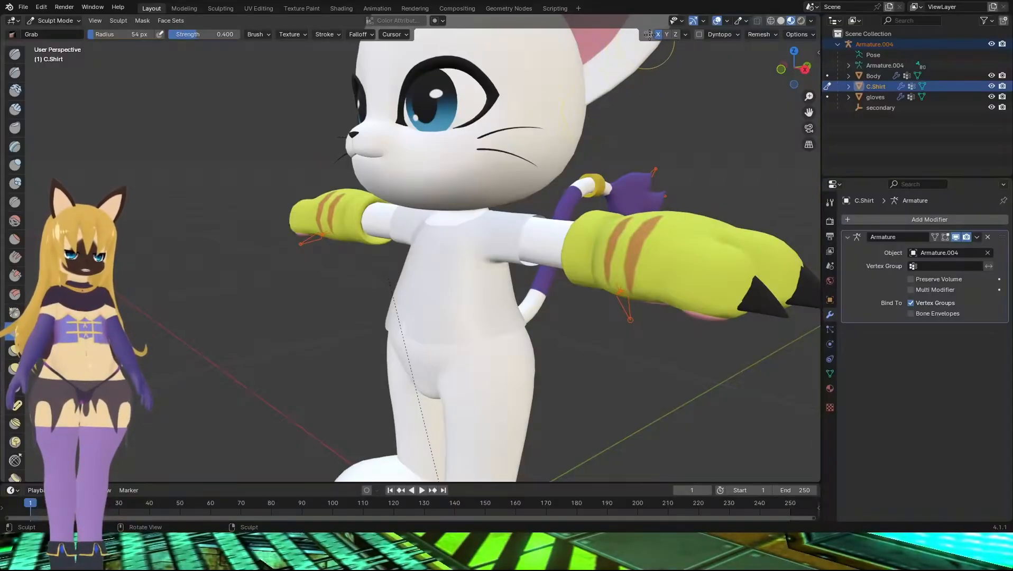
pyautogui.moveTo(650, 58); pyautogui.dragTo(541, 230, button='middle')
pyautogui.scroll(4, 545, 223)
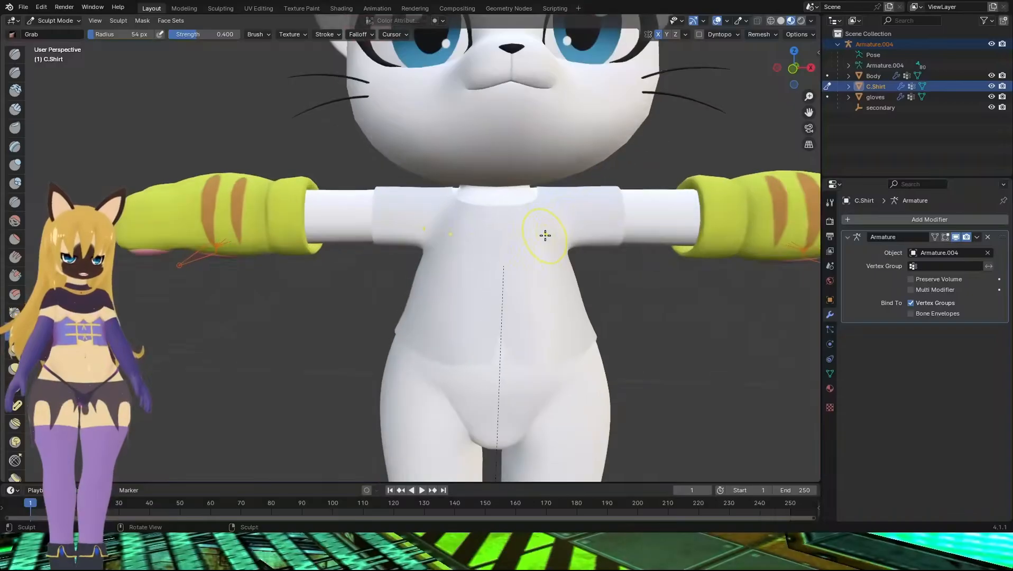
pyautogui.moveTo(606, 254); pyautogui.dragTo(438, 257, button='middle')
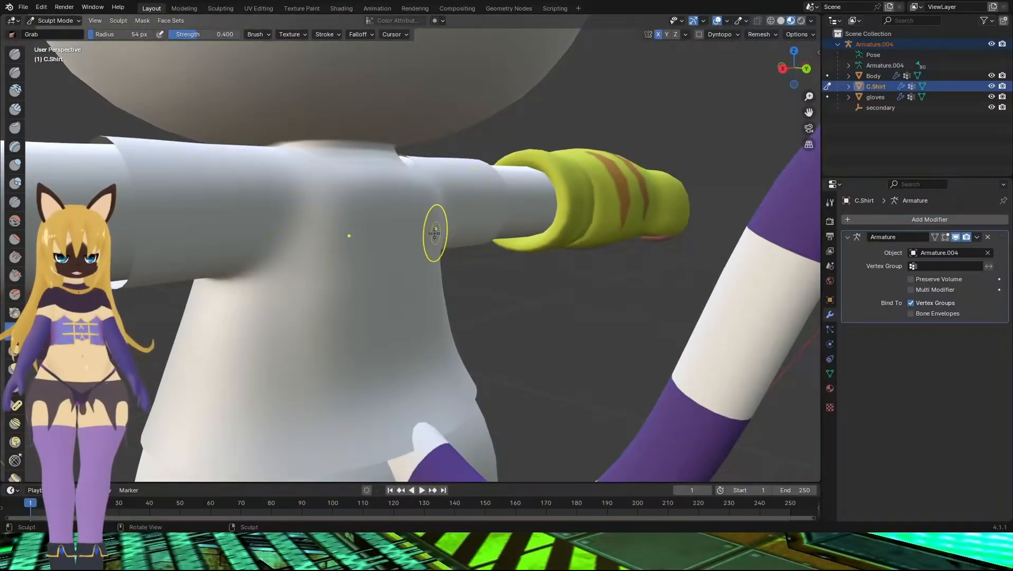
pyautogui.moveTo(434, 233)
pyautogui.mouseDown(button='middle')
pyautogui.moveTo(395, 253)
pyautogui.moveTo(457, 236)
pyautogui.mouseUp(button='middle')
pyautogui.moveTo(482, 197); pyautogui.dragTo(530, 197)
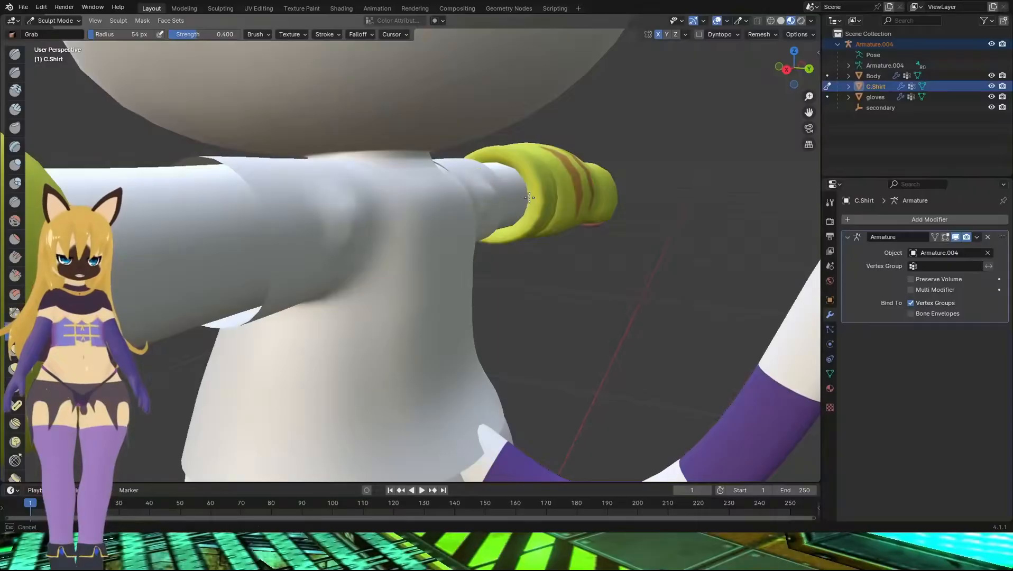
# Smooth the back of the shirt's shoulder with the Smooth brush at strength 0.700, staying in Sculpt Mode
pyautogui.click(16, 220)
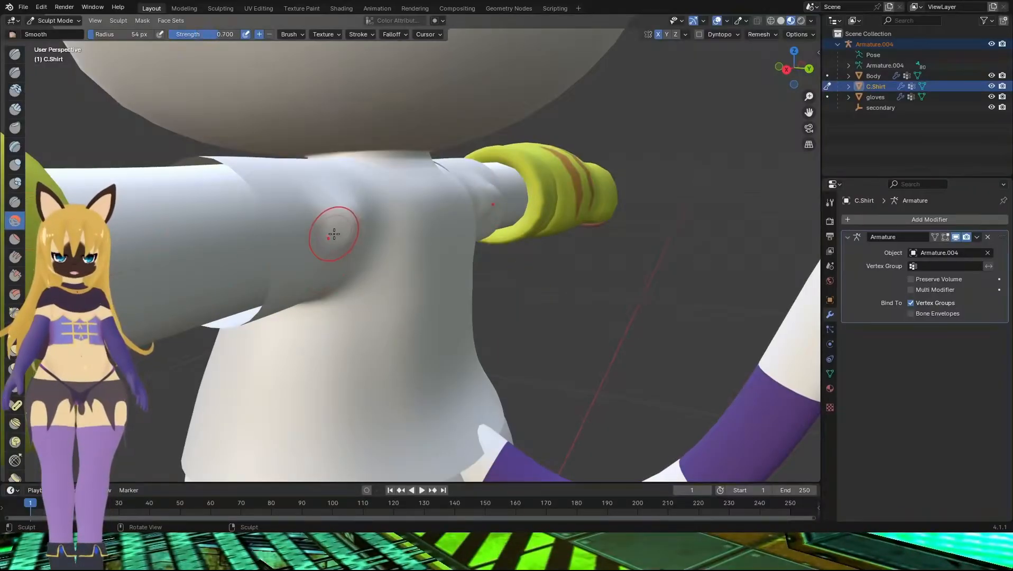
pyautogui.moveTo(332, 244); pyautogui.dragTo(348, 205)
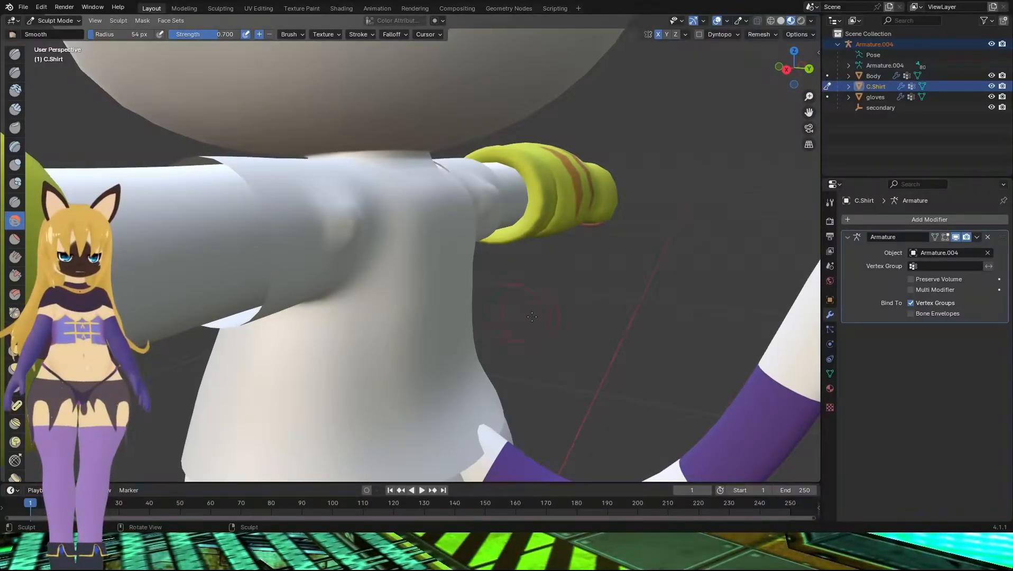
pyautogui.moveTo(512, 312)
pyautogui.mouseDown(button='middle')
pyautogui.moveTo(466, 284)
pyautogui.moveTo(24, 142)
pyautogui.mouseUp(button='middle')
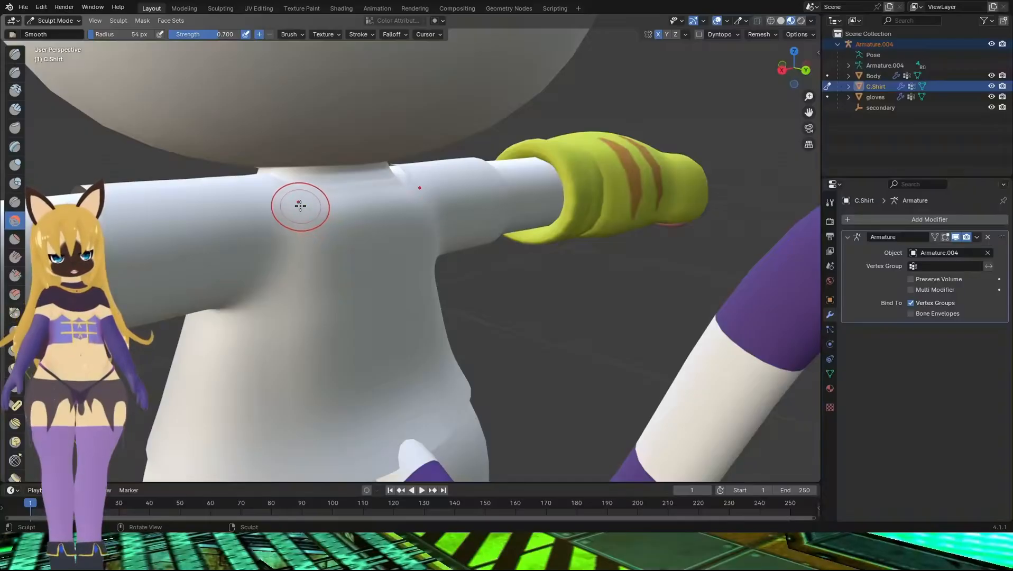
pyautogui.click(45, 19)
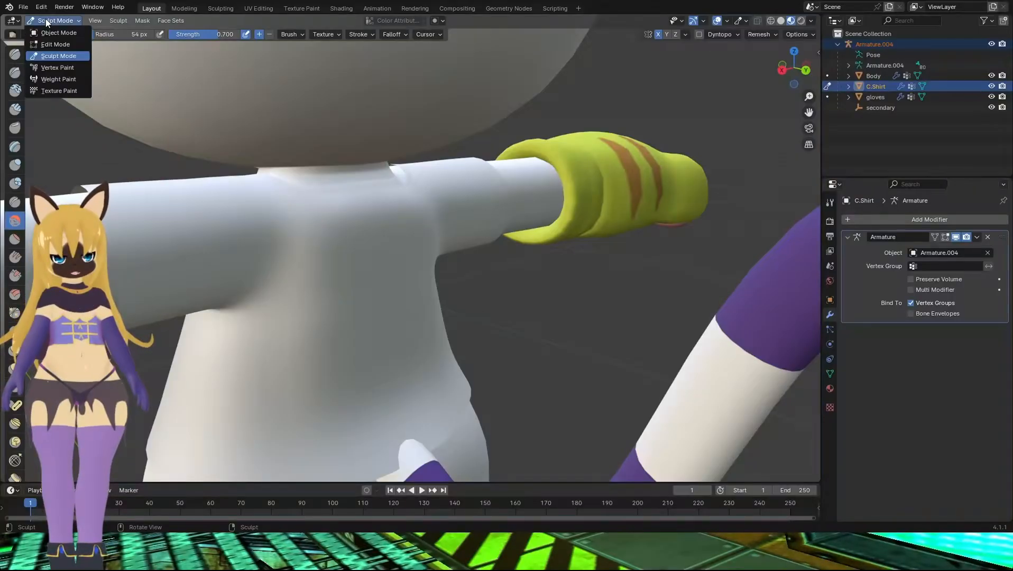
pyautogui.click(77, 54)
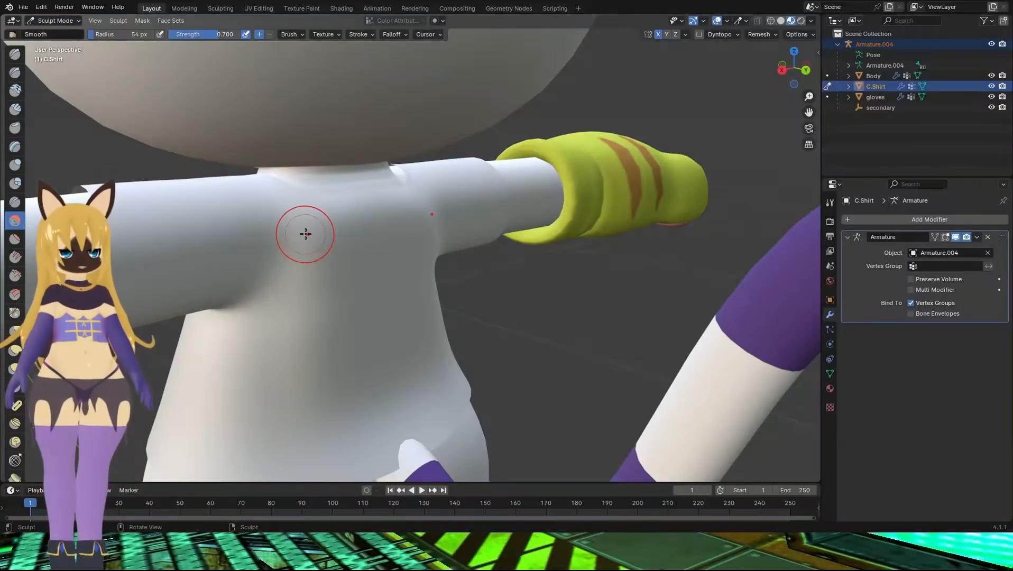
# Adjust the back of the shirt's sleeve with the Grab brush and check the shoulders for body poke-through in Weight Paint mode
pyautogui.moveTo(306, 234)
pyautogui.mouseDown(button='middle')
pyautogui.moveTo(391, 244)
pyautogui.moveTo(366, 233)
pyautogui.mouseUp(button='middle')
pyautogui.press('g')
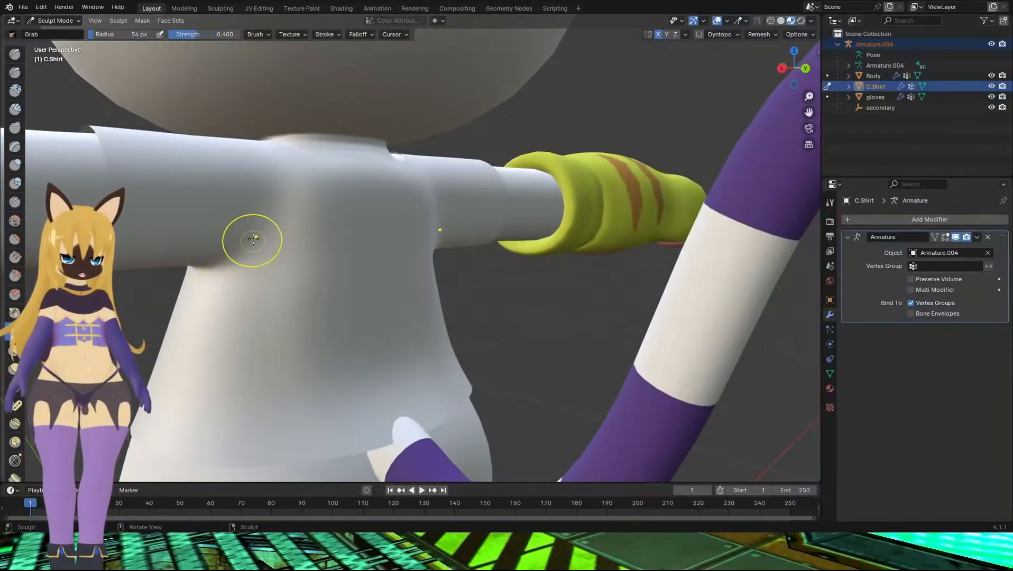
pyautogui.moveTo(230, 210); pyautogui.dragTo(318, 256, button='middle')
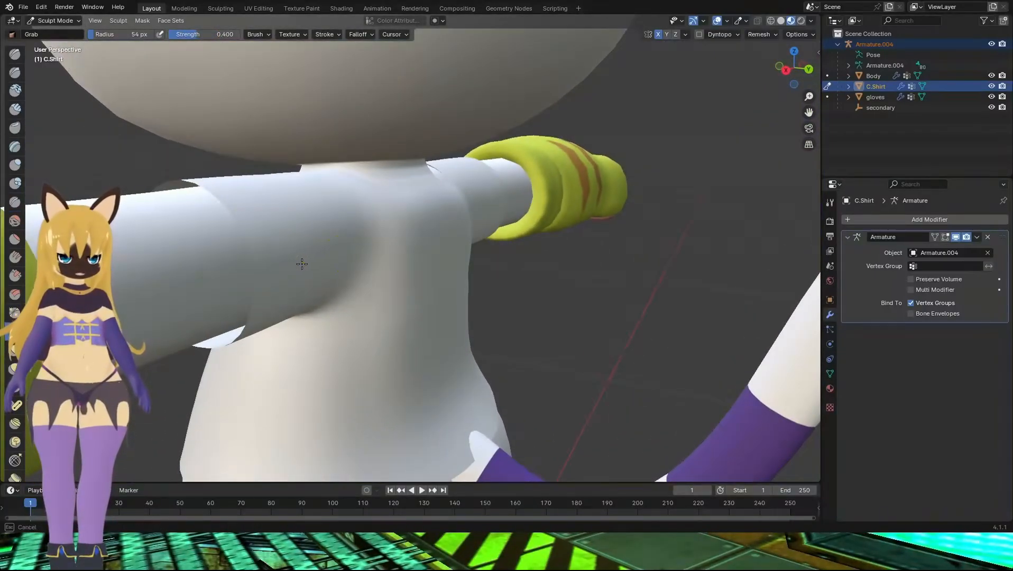
pyautogui.click(57, 20)
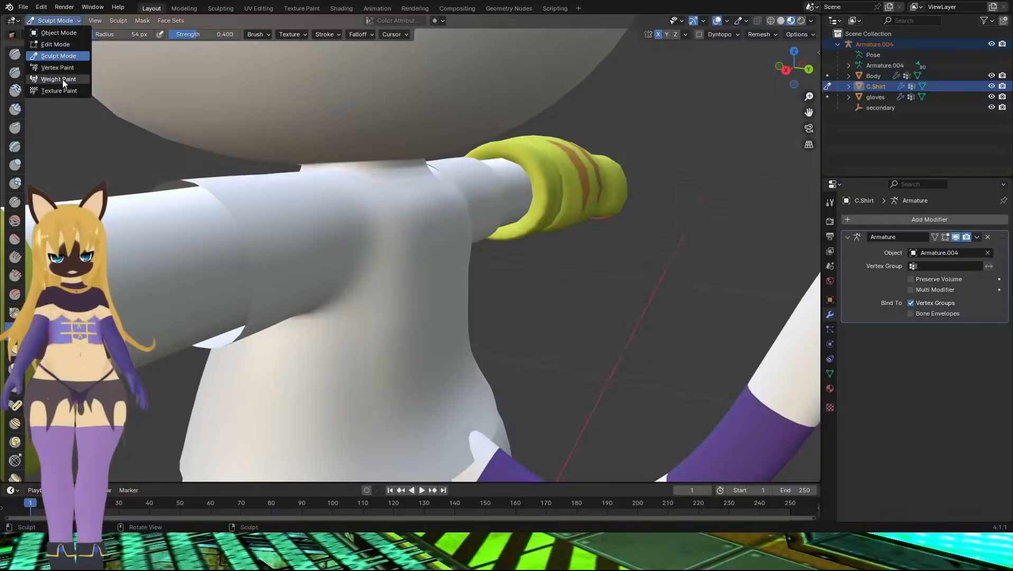
pyautogui.click(63, 81)
pyautogui.moveTo(188, 162)
pyautogui.mouseDown(button='middle')
pyautogui.moveTo(153, 136)
pyautogui.moveTo(140, 181)
pyautogui.moveTo(17, 188)
pyautogui.mouseUp(button='middle')
pyautogui.moveTo(329, 181)
pyautogui.mouseDown(button='middle')
pyautogui.moveTo(402, 166)
pyautogui.moveTo(356, 178)
pyautogui.mouseUp(button='middle')
pyautogui.moveTo(367, 145); pyautogui.dragTo(219, 118, button='middle')
# Return C.Shirt to Sculpt Mode and grab the shoulder top and sleeve over the arm, checking the fit in Solid shading
pyautogui.click(53, 20)
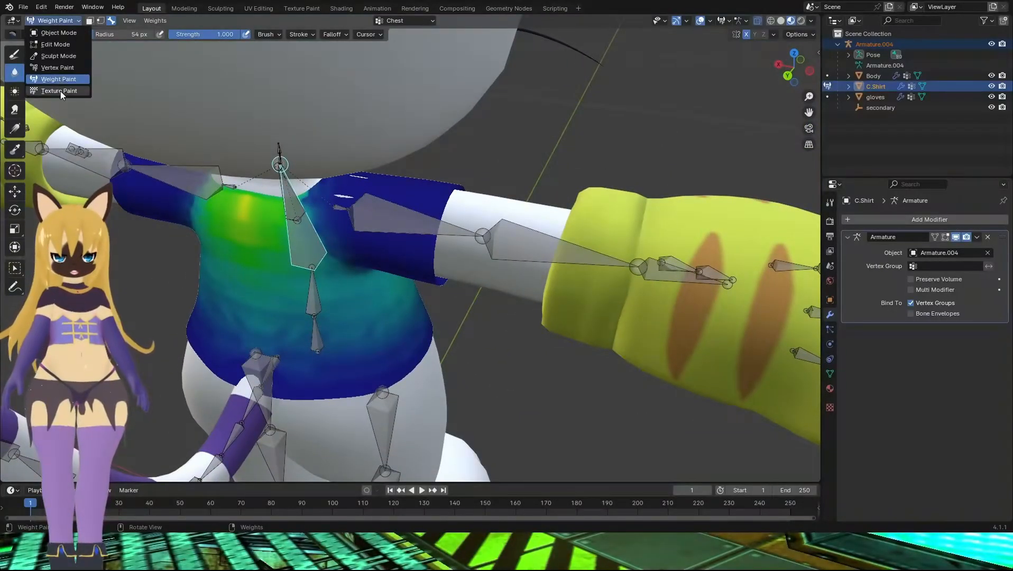
pyautogui.click(61, 56)
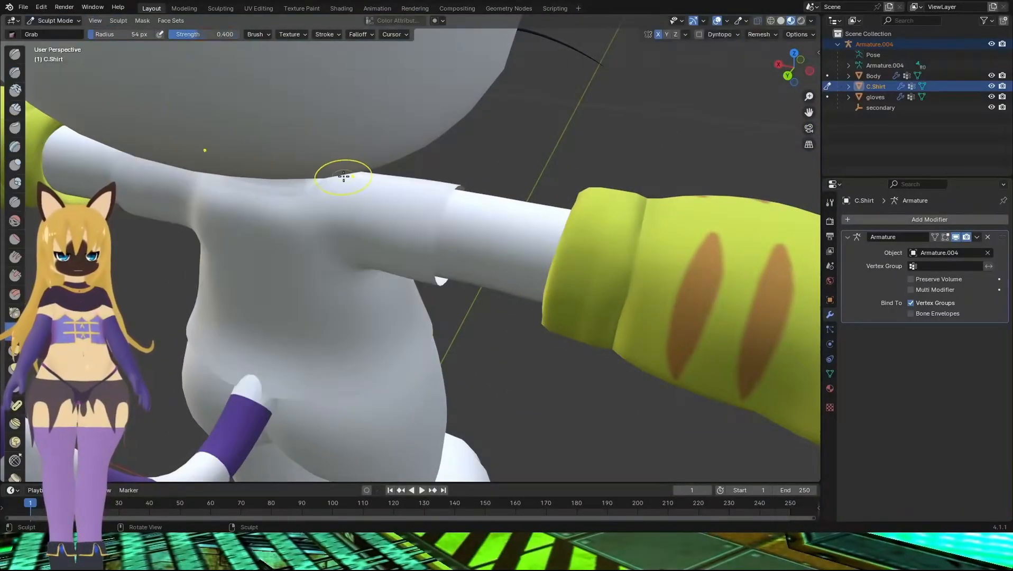
pyautogui.moveTo(358, 194); pyautogui.dragTo(348, 163, button='middle')
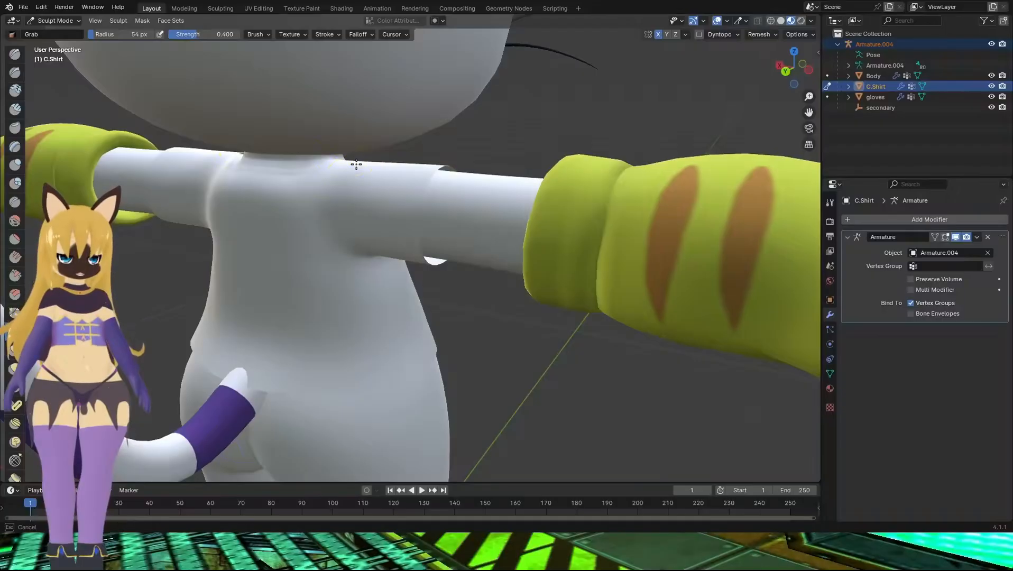
pyautogui.moveTo(357, 164); pyautogui.dragTo(357, 156)
pyautogui.click(781, 21)
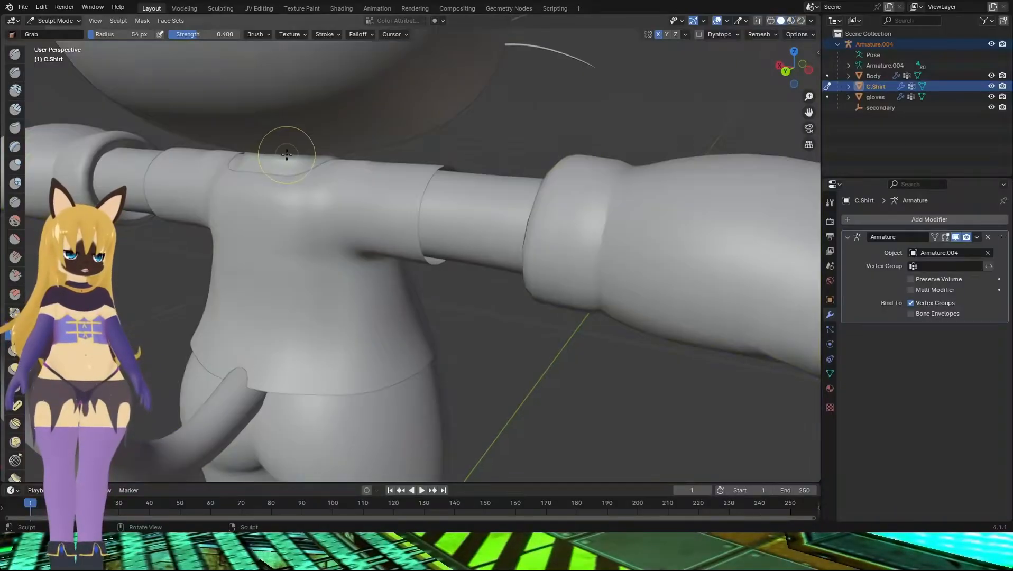
pyautogui.moveTo(287, 154)
pyautogui.mouseDown(button='middle')
pyautogui.moveTo(188, 165)
pyautogui.moveTo(156, 147)
pyautogui.moveTo(276, 160)
pyautogui.moveTo(299, 151)
pyautogui.mouseUp(button='middle')
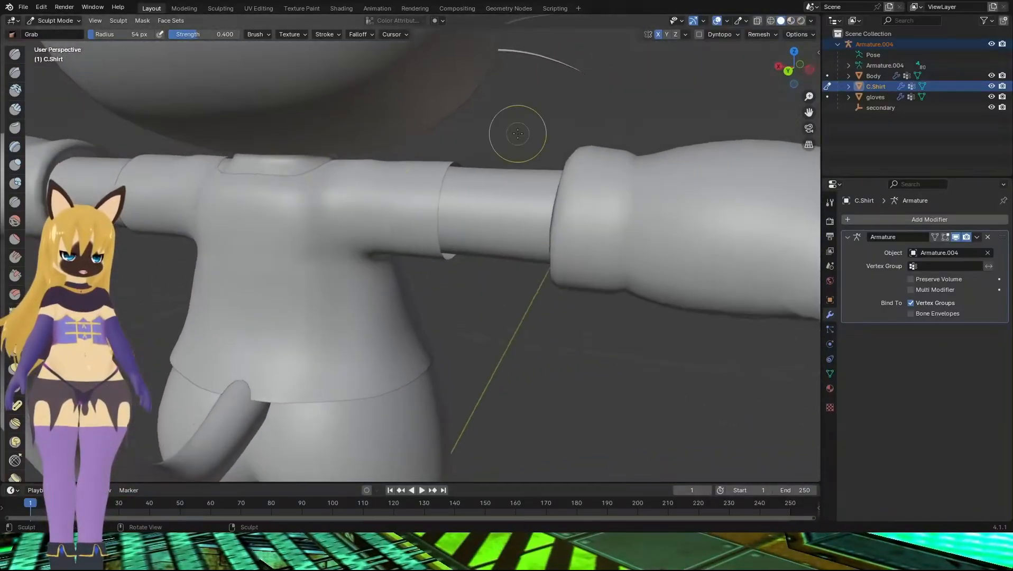
pyautogui.click(791, 21)
pyautogui.moveTo(437, 187); pyautogui.dragTo(437, 186)
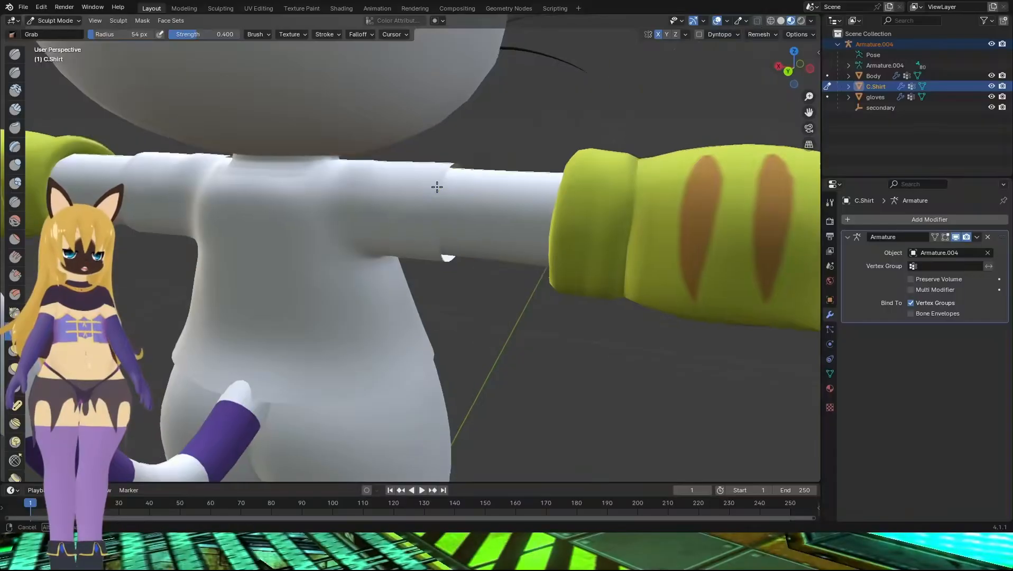
# Return C.Shirt to Object Mode and show the whole character in front orthographic view
pyautogui.moveTo(437, 187); pyautogui.dragTo(202, 168, button='middle')
pyautogui.scroll(-5, 486, 236)
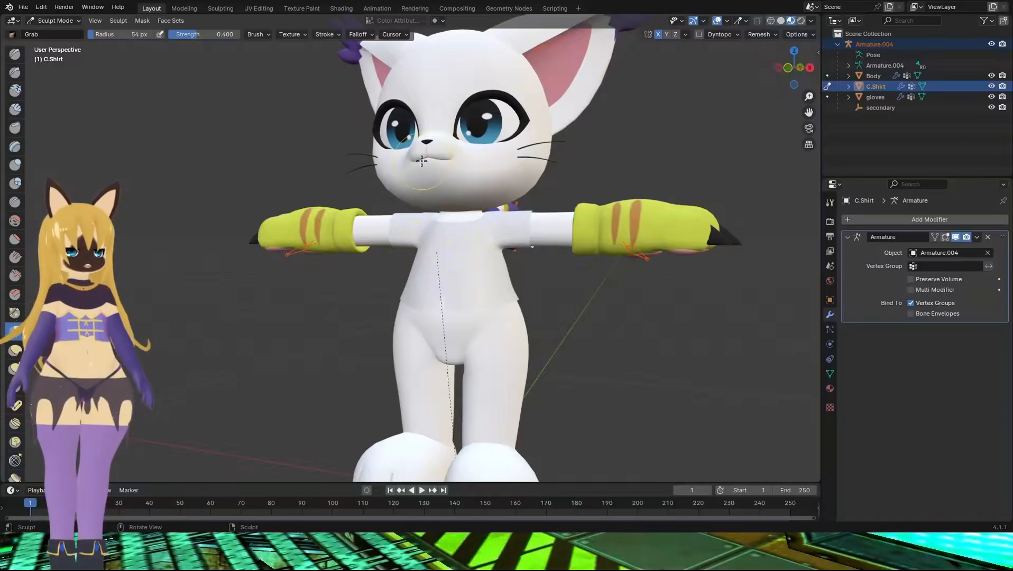
pyautogui.scroll(-2, 407, 217)
pyautogui.moveTo(406, 218); pyautogui.dragTo(449, 221, button='middle')
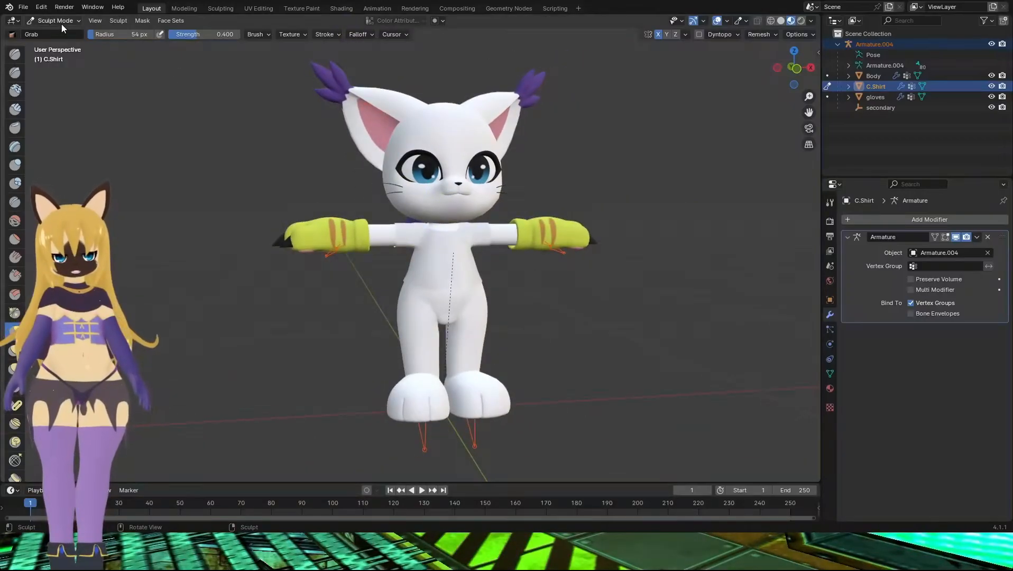
pyautogui.click(55, 20)
pyautogui.click(53, 32)
pyautogui.moveTo(338, 127); pyautogui.dragTo(416, 138, button='middle')
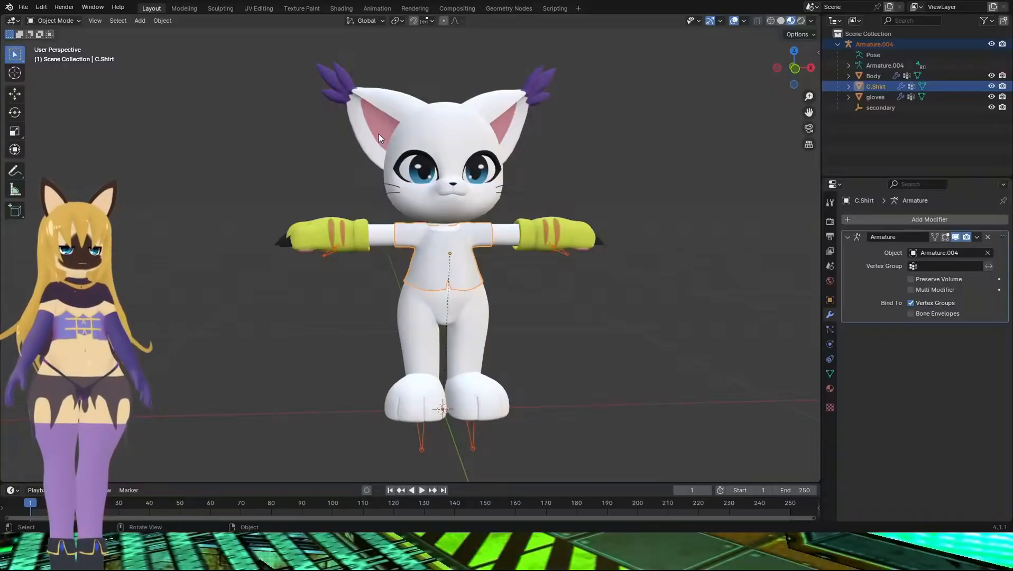
pyautogui.press('KP_1')
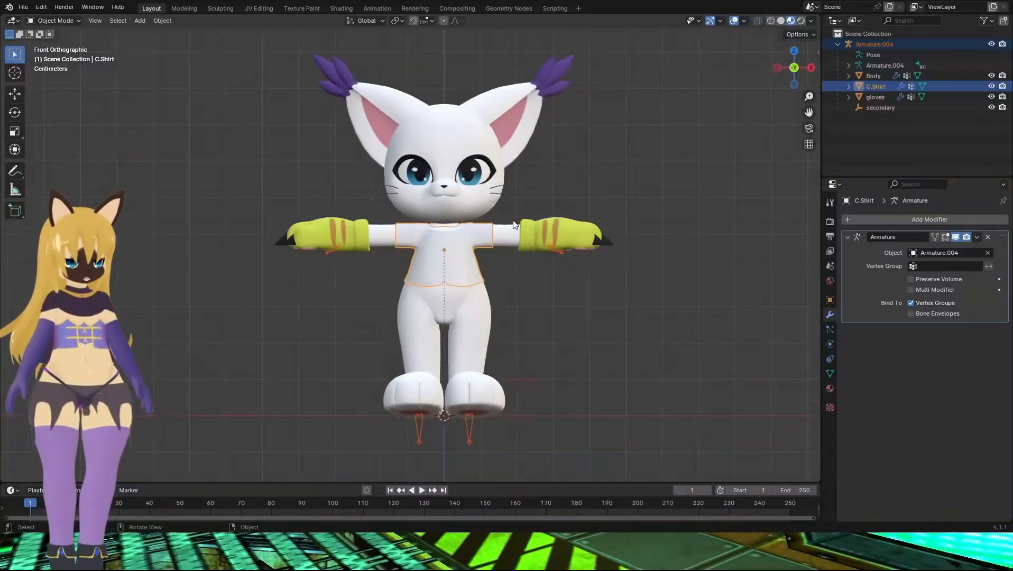